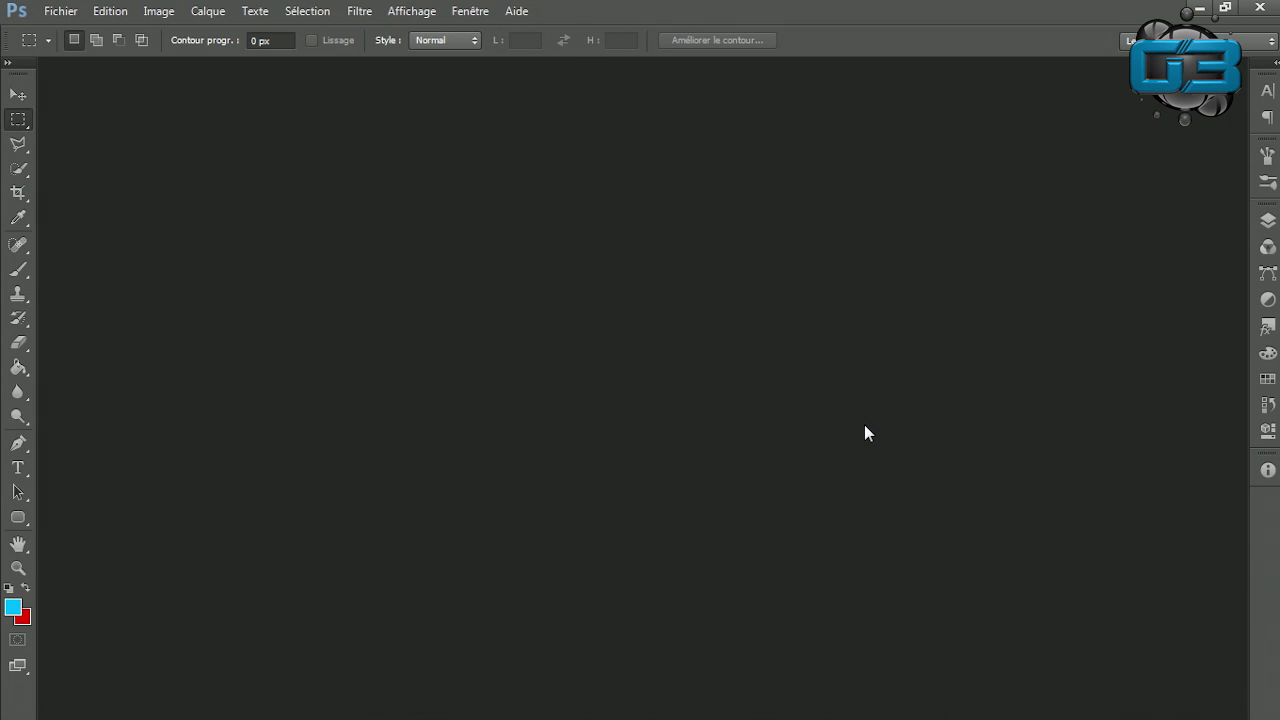
Create a new document 500 pixels wide and 500 pixels high.
{"action": "left_click", "coordinate": [60, 11]}
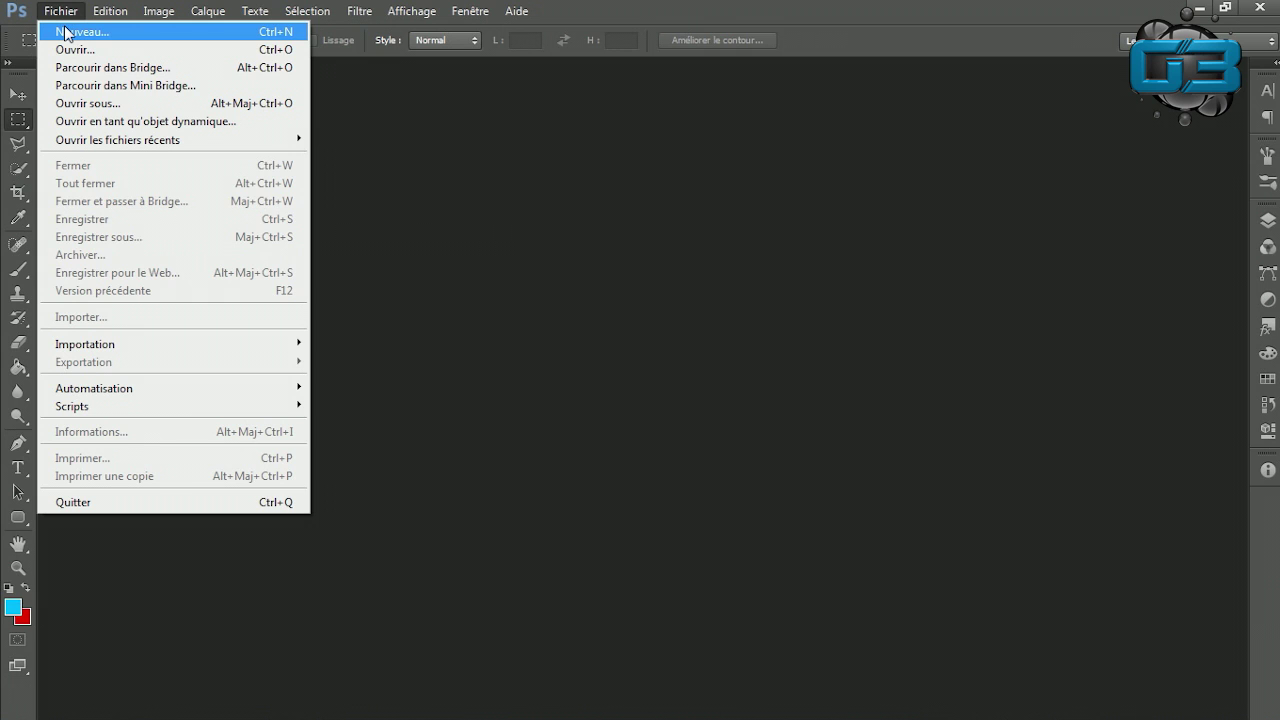
{"action": "left_click", "coordinate": [66, 33]}
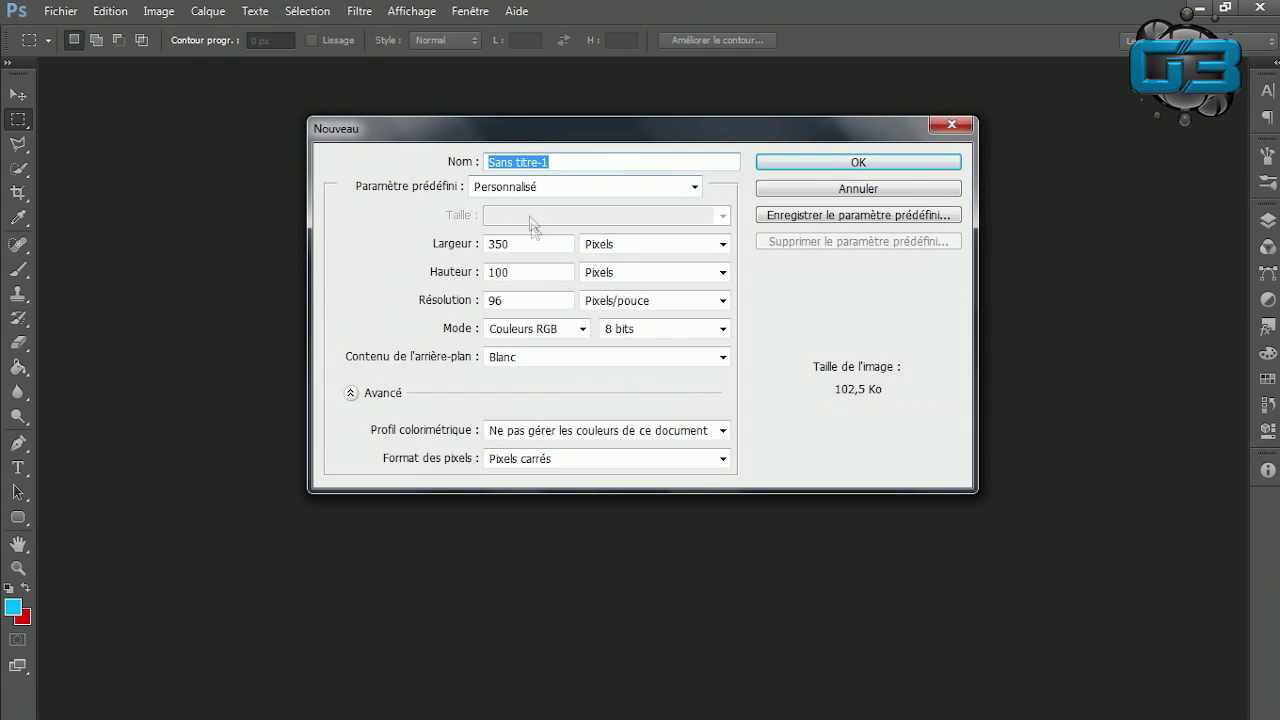
{"action": "double_click", "coordinate": [525, 247]}
{"action": "type", "text": "500"}
{"action": "double_click", "coordinate": [544, 273]}
{"action": "type", "text": "500"}
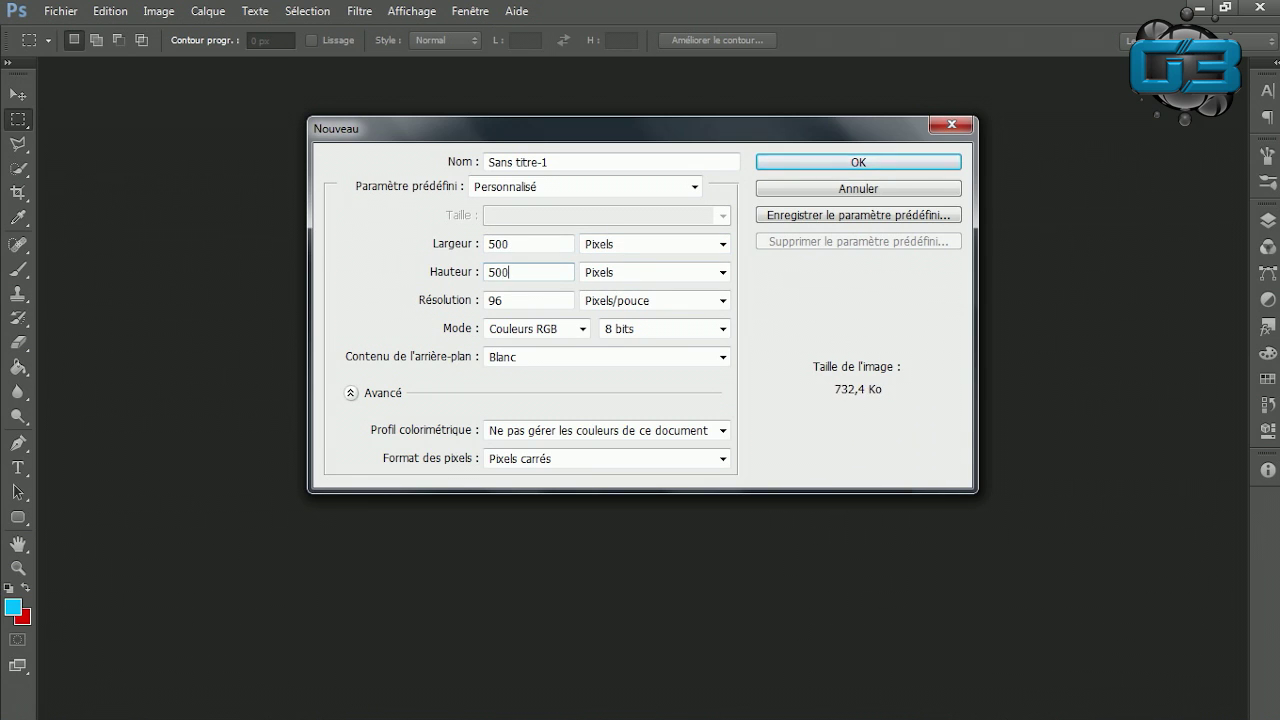
{"action": "key", "text": "Return"}
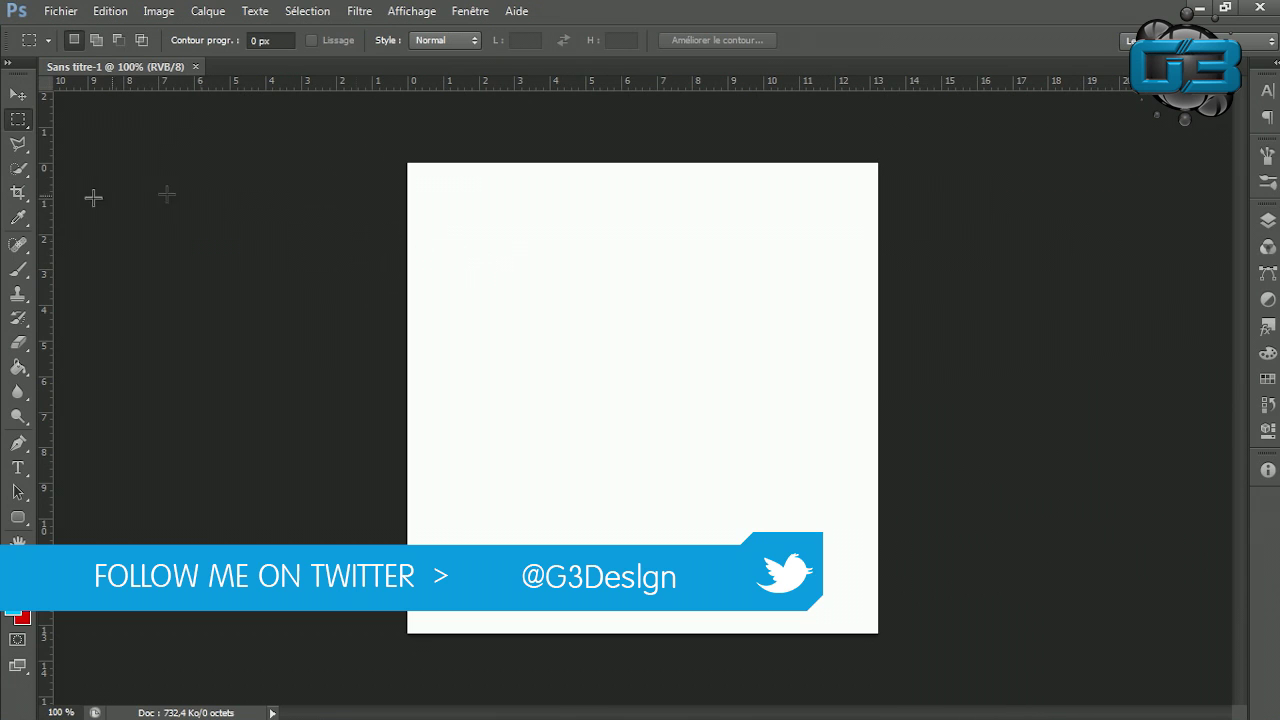
{"action": "left_click_drag", "start_coordinate": [340, 316], "coordinate": [884, 428]}
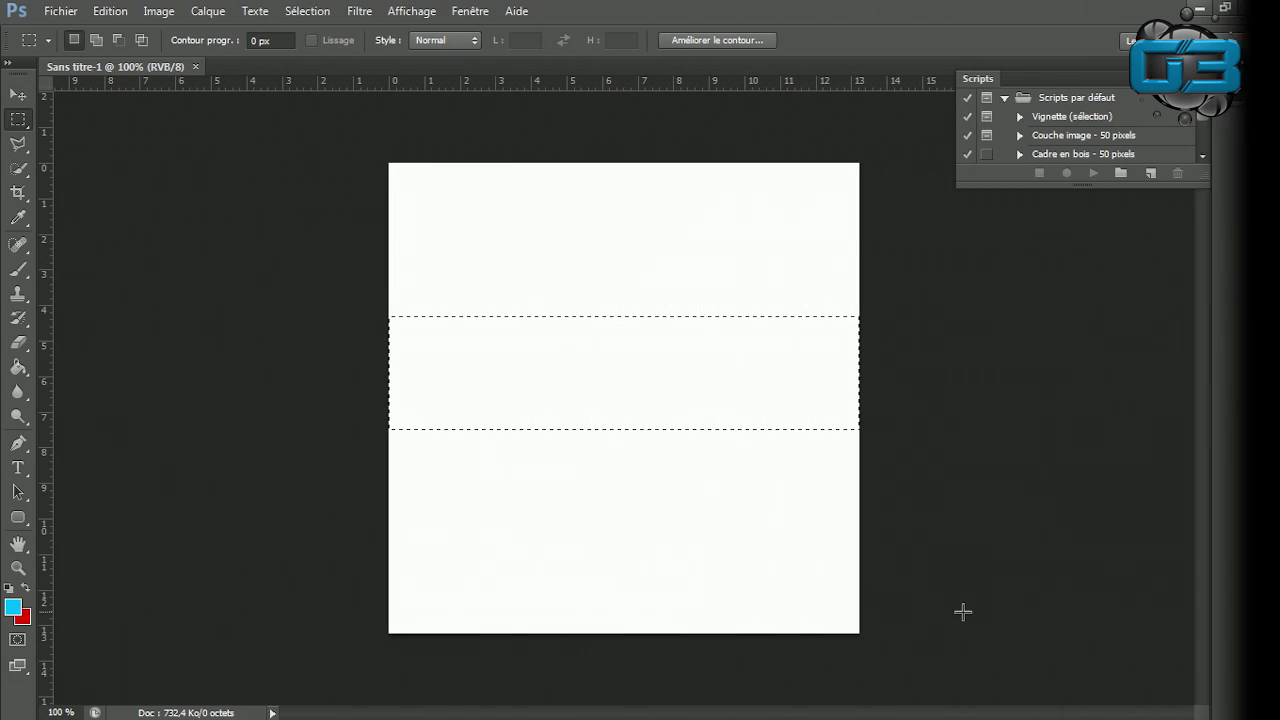
{"action": "left_click", "coordinate": [1231, 102]}
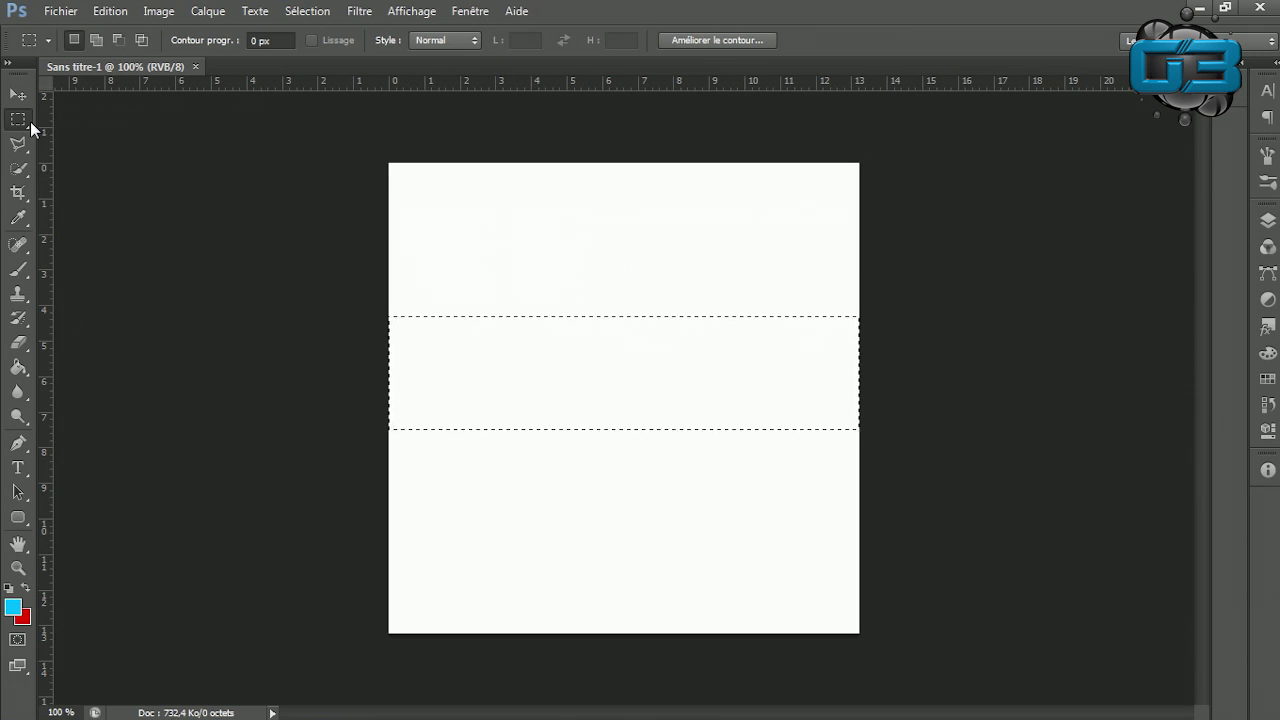
{"action": "left_click", "coordinate": [90, 119]}
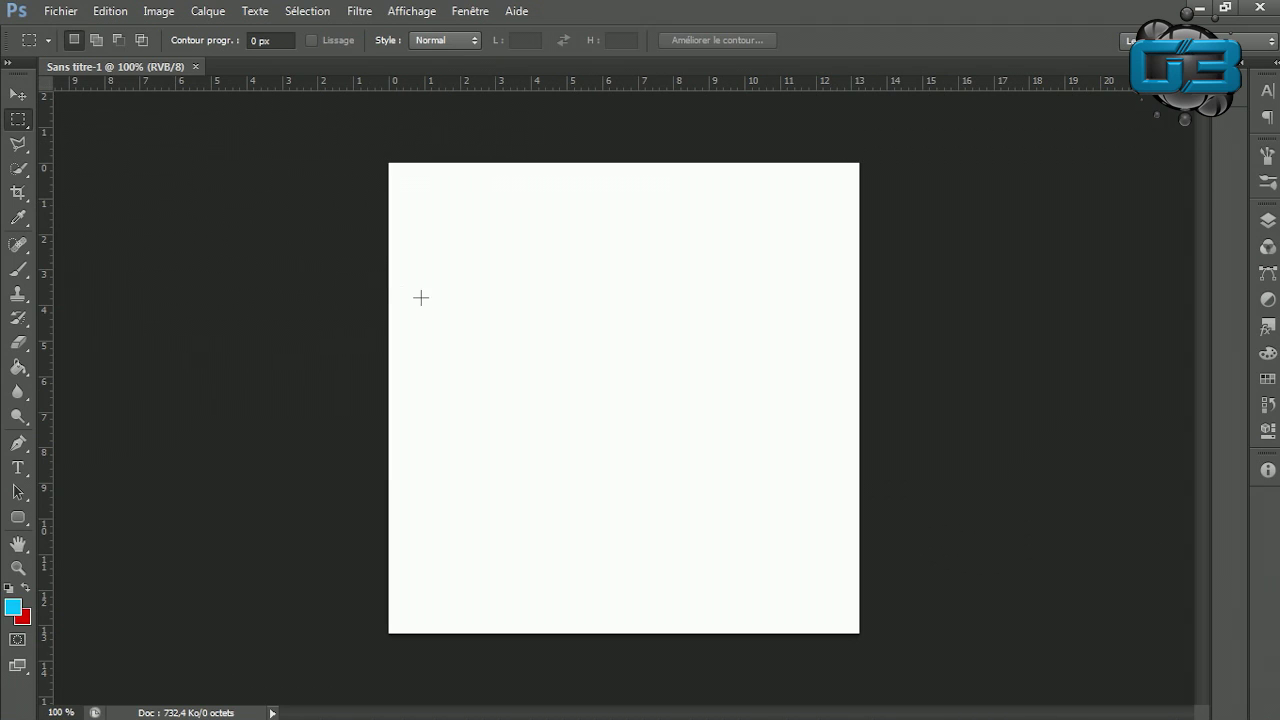
{"action": "left_click", "coordinate": [20, 143]}
{"action": "left_click", "coordinate": [395, 309]}
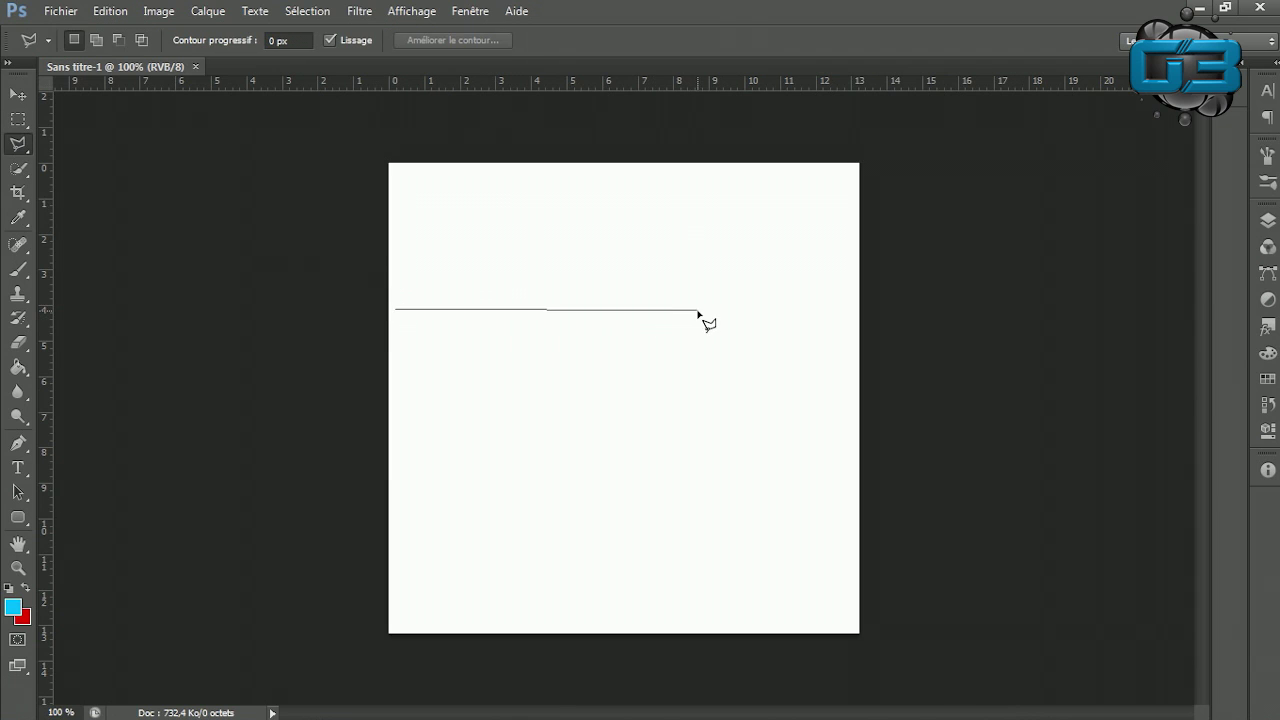
{"action": "key", "text": "Escape"}
Fill a full-width rectangular selection about 4 cm high across the canvas middle with the light blue foreground colour, and deselect it.
{"action": "left_click", "coordinate": [18, 119]}
{"action": "mouse_move", "coordinate": [390, 308]}
{"action": "left_mouse_down"}
{"action": "mouse_move", "coordinate": [417, 366]}
{"action": "mouse_move", "coordinate": [906, 451]}
{"action": "left_mouse_up"}
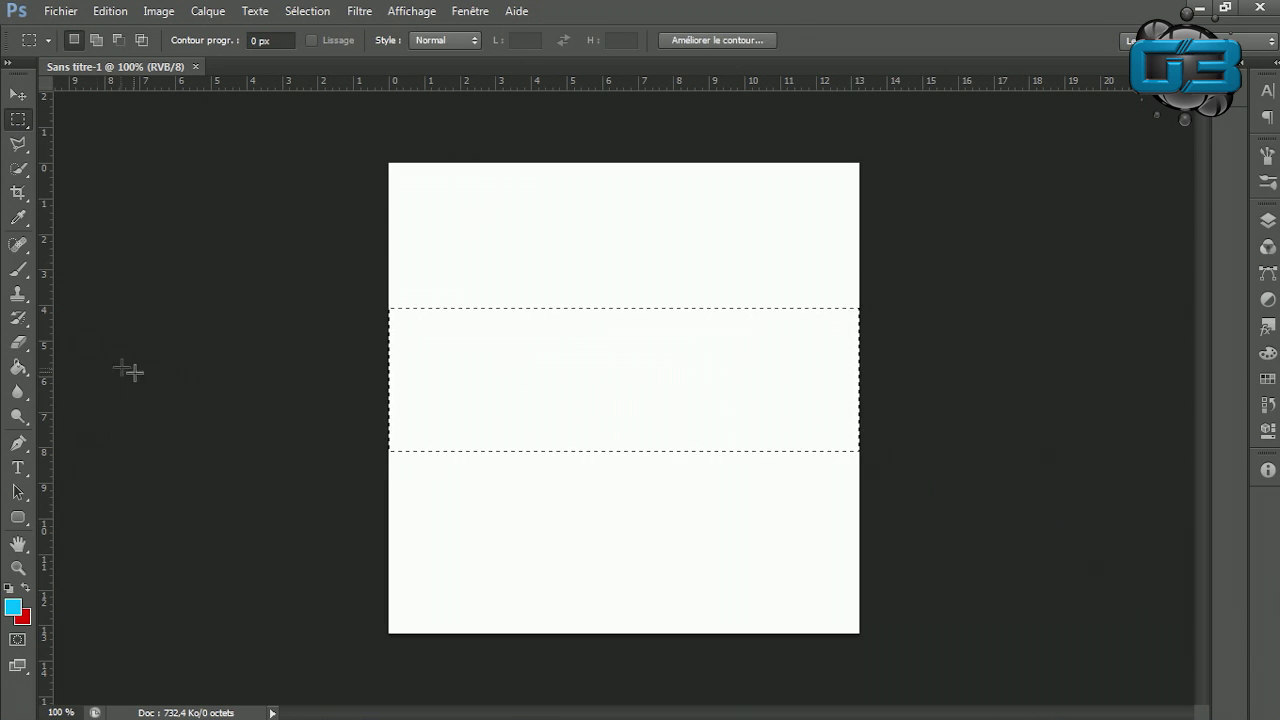
{"action": "left_click", "coordinate": [18, 366]}
{"action": "left_click", "coordinate": [408, 430]}
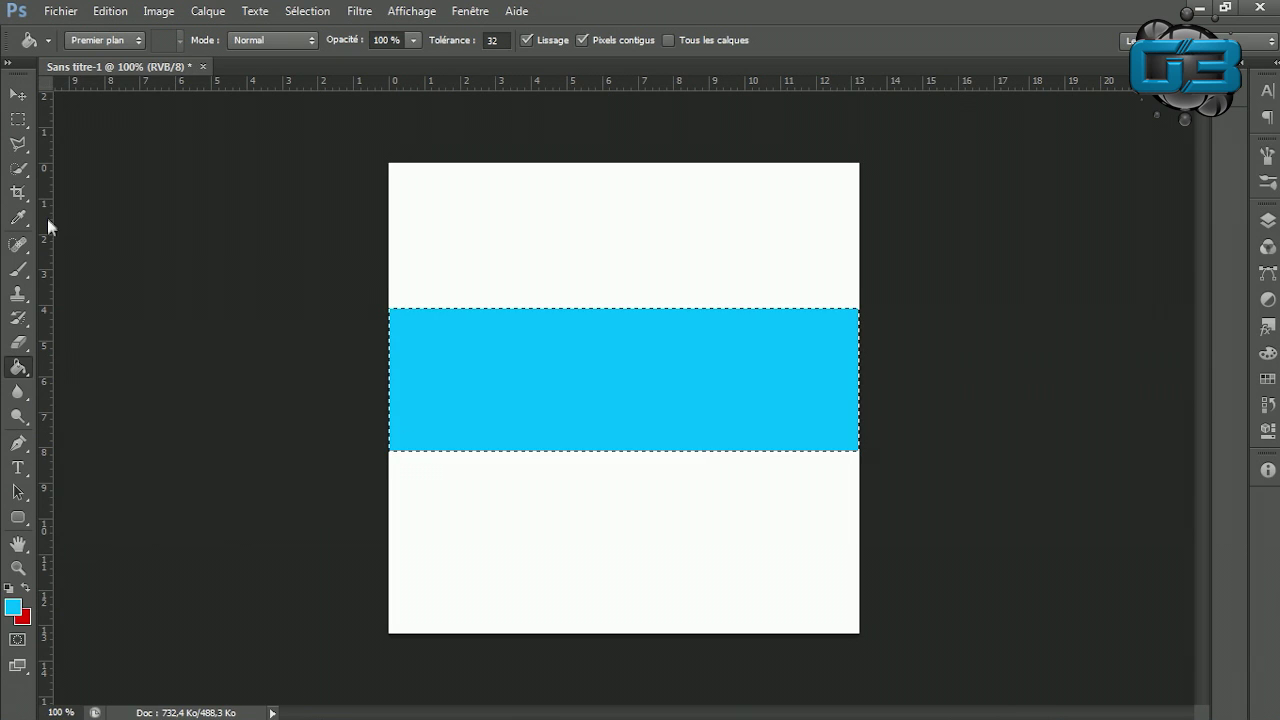
{"action": "left_click", "coordinate": [21, 121]}
{"action": "left_click", "coordinate": [199, 158]}
{"action": "left_click", "coordinate": [646, 281]}
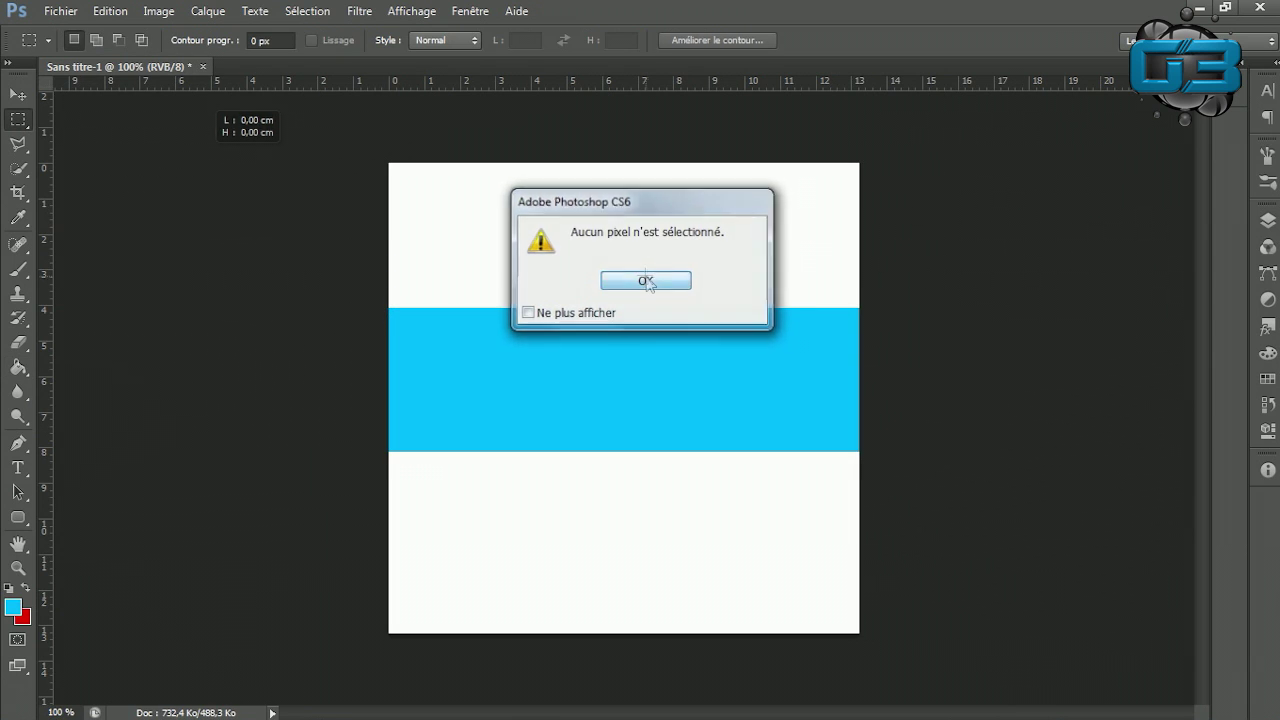
Add a new empty layer above the background and keep the layer list displayed.
{"action": "left_click", "coordinate": [1267, 221]}
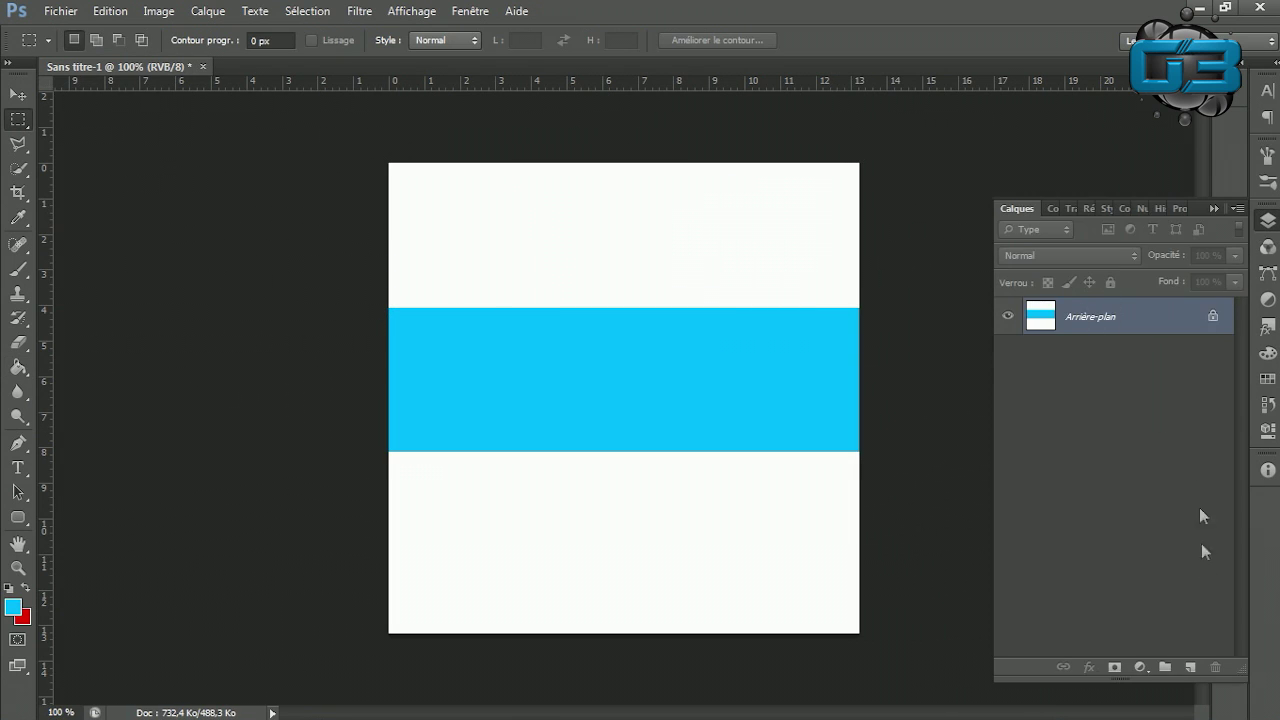
{"action": "left_click", "coordinate": [1190, 667]}
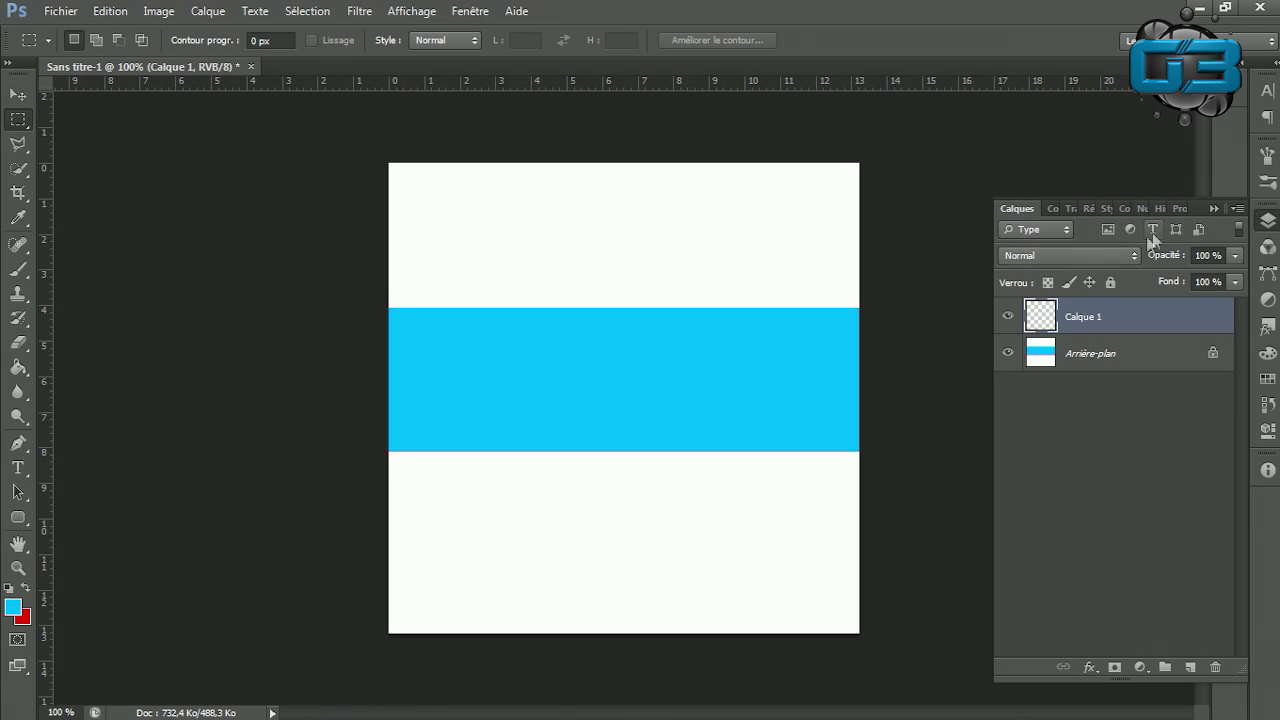
{"action": "left_click", "coordinate": [1212, 208]}
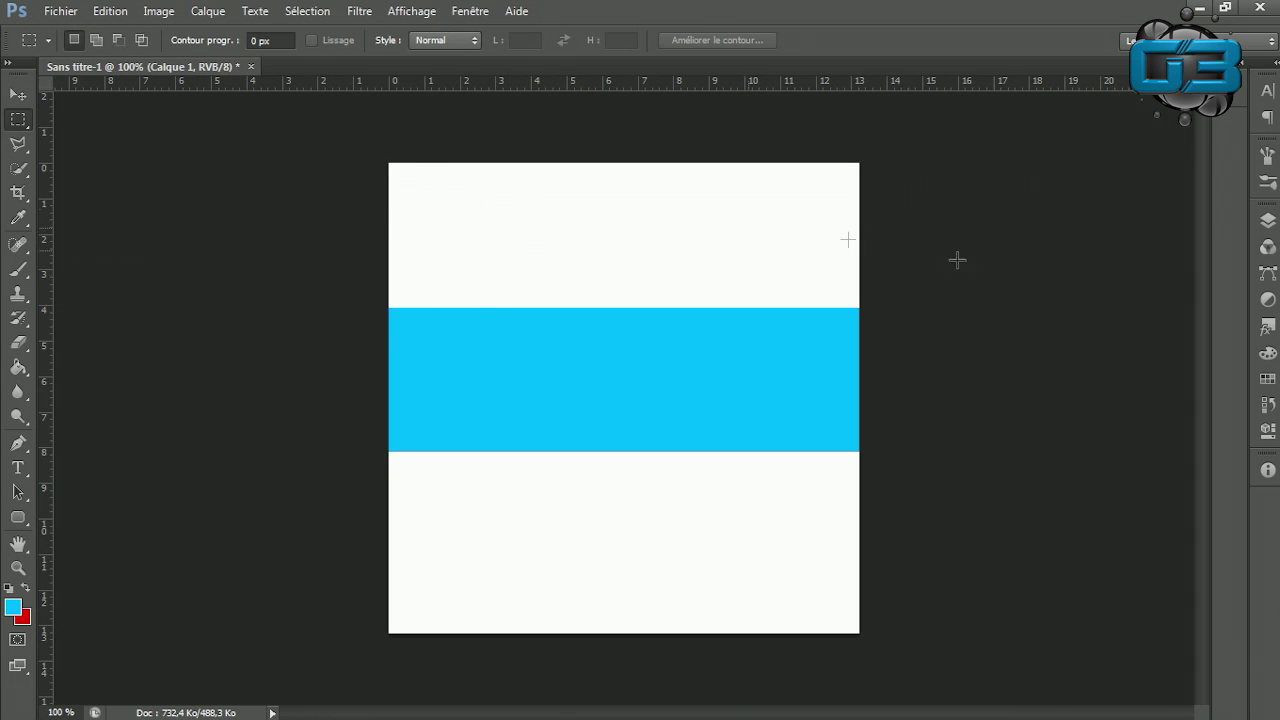
{"action": "left_click", "coordinate": [1268, 222]}
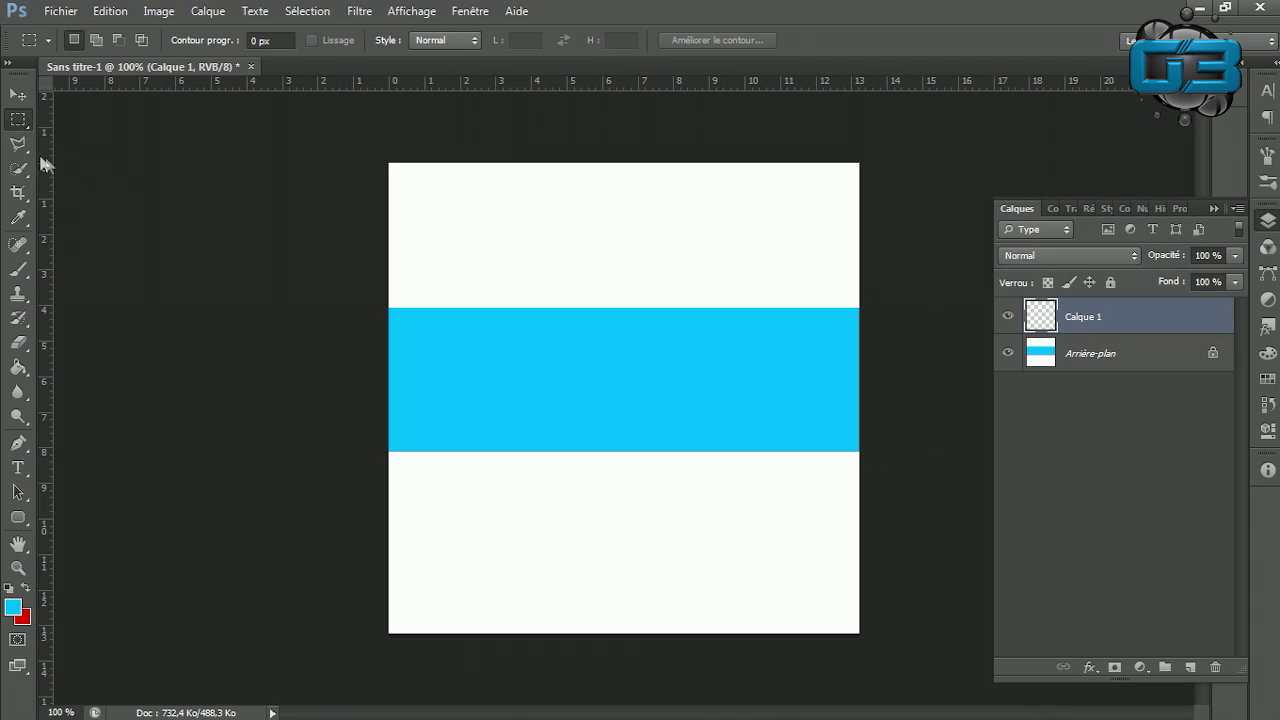
Select an angular shape along the blue band's upper edge with the Polygonal Lasso, a tall left block tapering diagonally into a thin strip.
{"action": "left_click", "coordinate": [12, 148]}
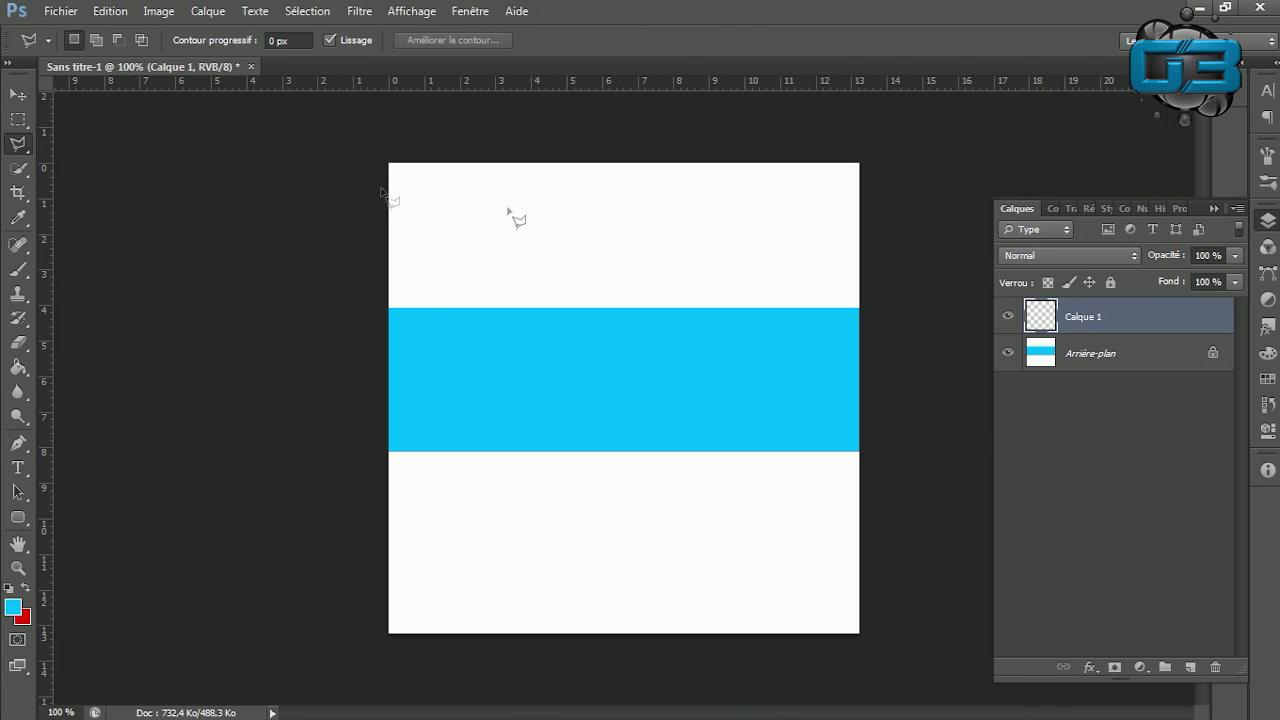
{"action": "left_click", "coordinate": [443, 310]}
{"action": "left_click", "coordinate": [775, 311]}
{"action": "left_click", "coordinate": [626, 321]}
{"action": "left_click", "coordinate": [564, 371]}
{"action": "left_click", "coordinate": [438, 371]}
{"action": "left_click", "coordinate": [444, 315]}
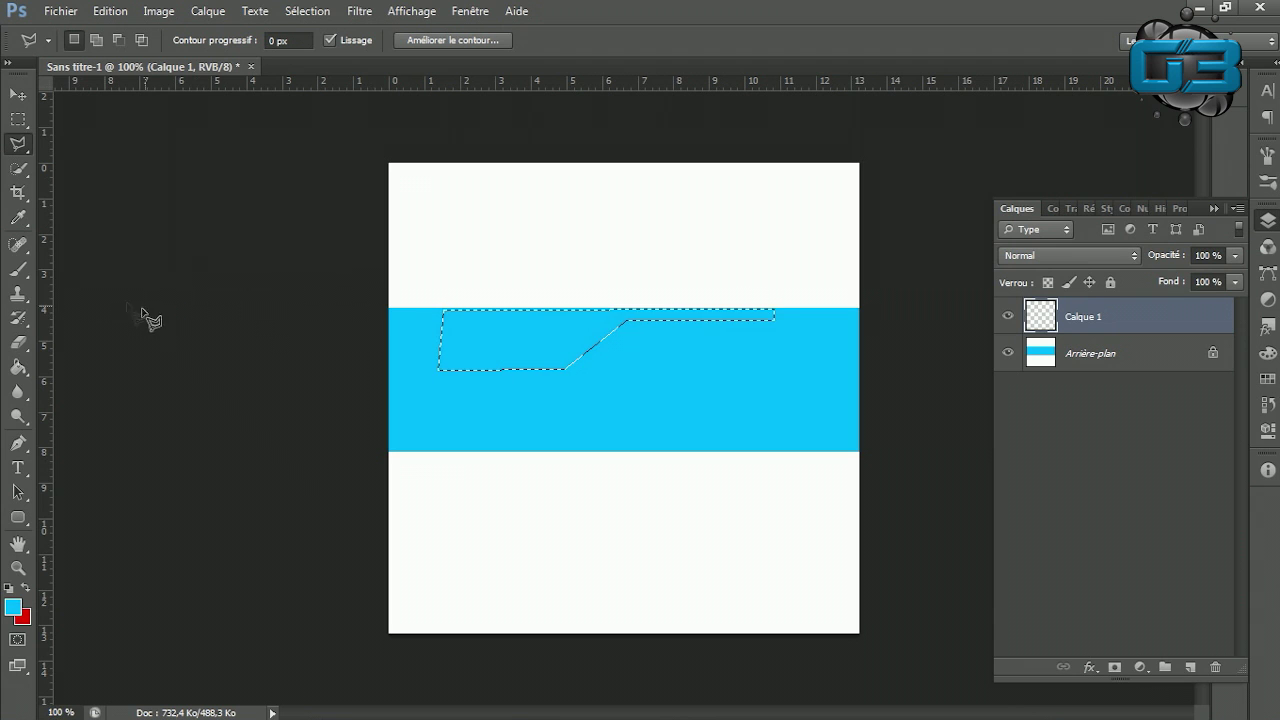
Set the foreground colour to dark grey and fill the angular selection with it on Calque 1, leaving nothing selected.
{"action": "left_click", "coordinate": [19, 366]}
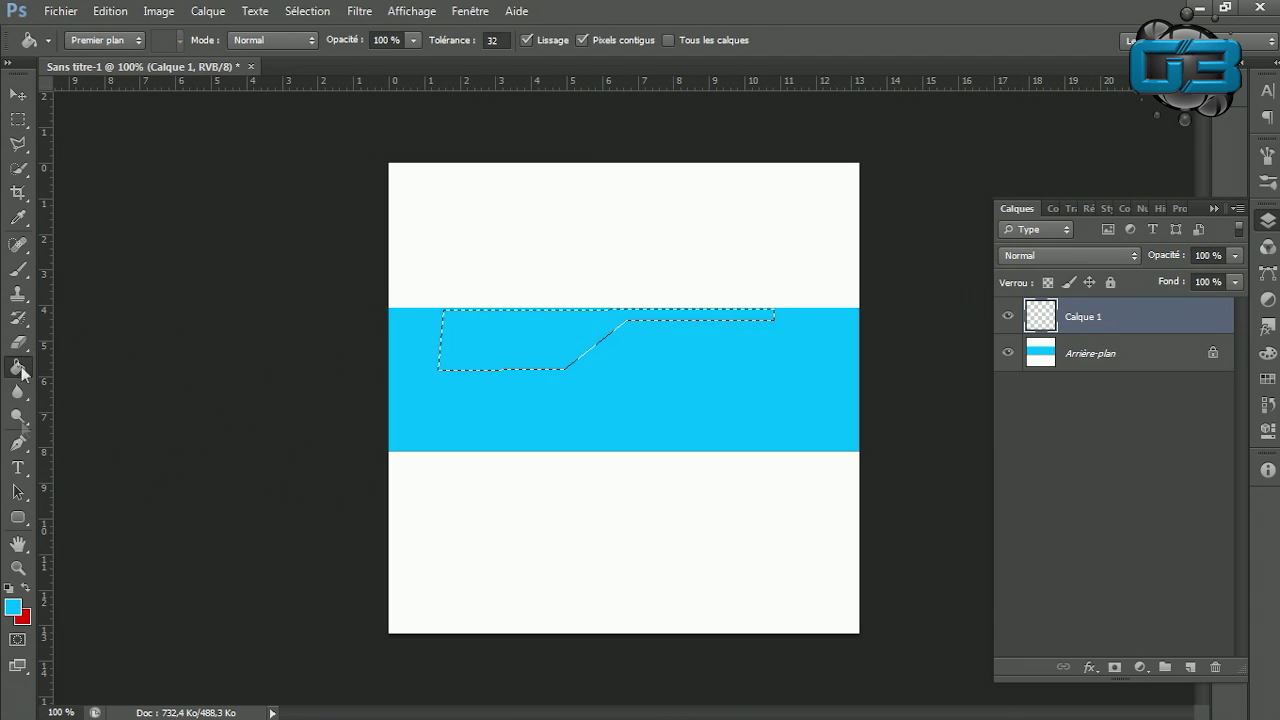
{"action": "left_click", "coordinate": [13, 607]}
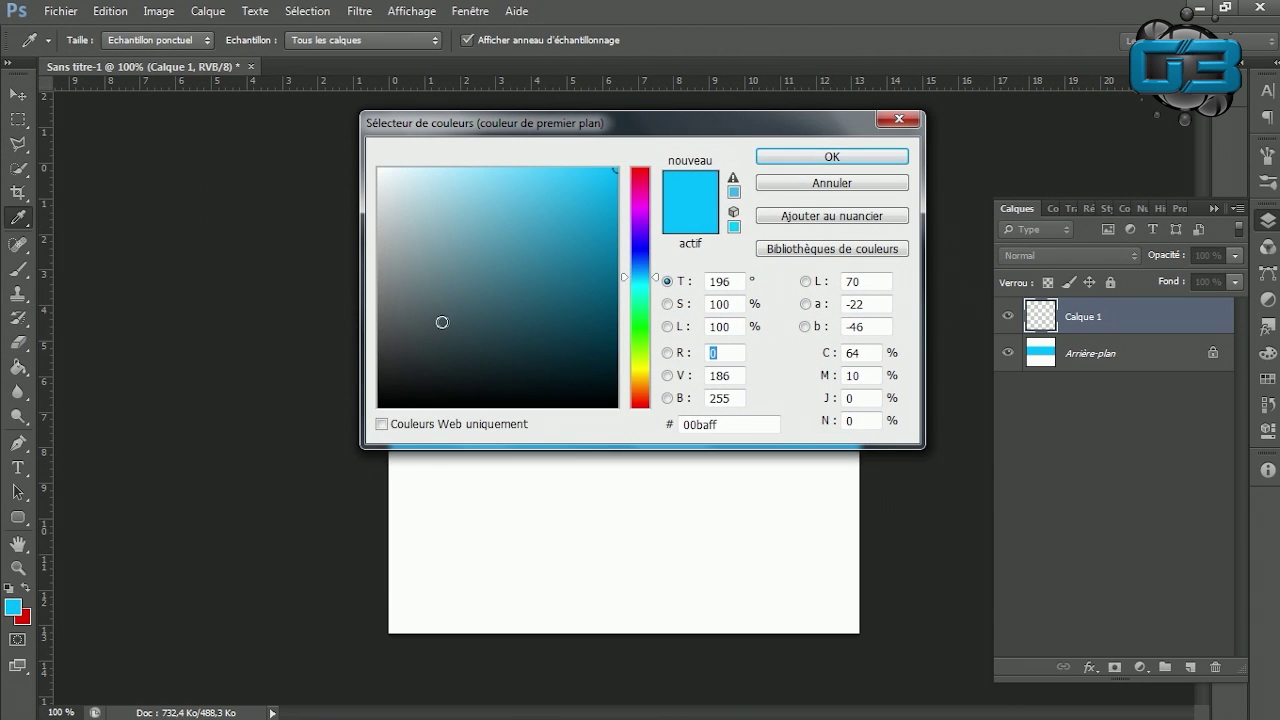
{"action": "left_click_drag", "start_coordinate": [442, 321], "coordinate": [304, 325]}
{"action": "left_click", "coordinate": [784, 160]}
{"action": "left_click", "coordinate": [516, 330]}
{"action": "left_click", "coordinate": [18, 119]}
{"action": "left_click", "coordinate": [171, 130]}
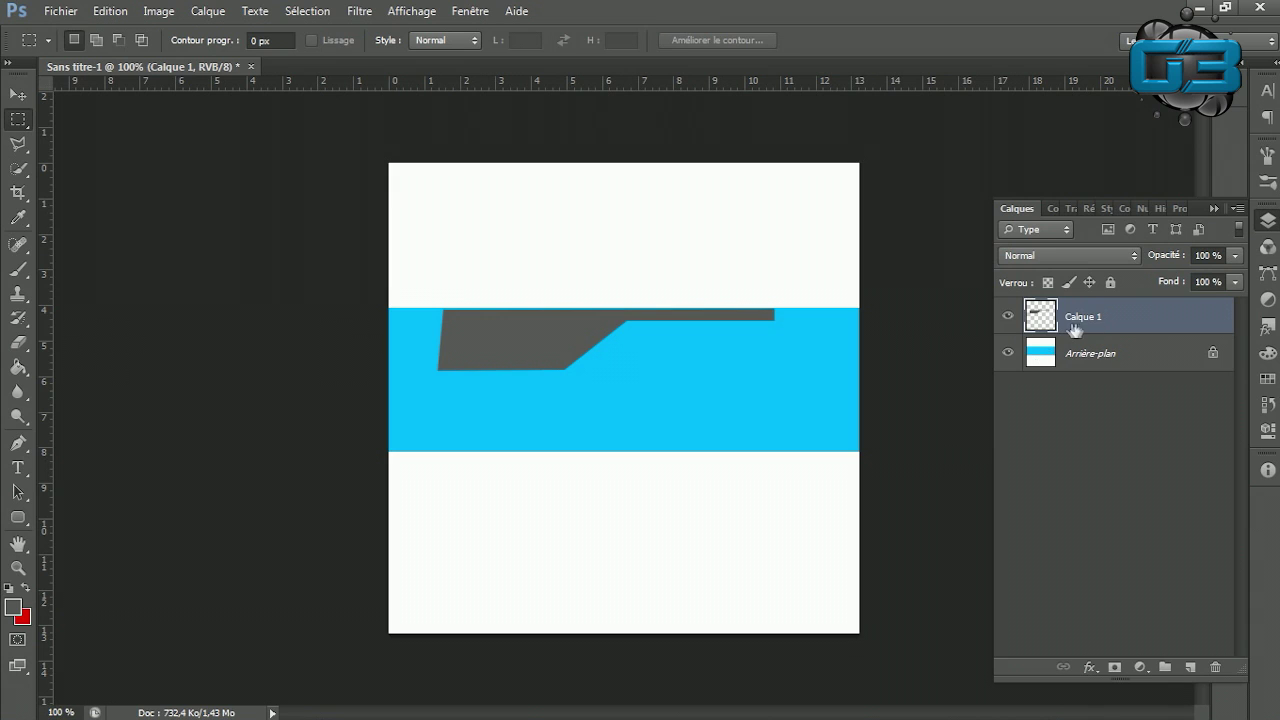
Move the grey shape flush with the blue band's upper-left corner and display the Montage timeline.
{"action": "left_click", "coordinate": [18, 97]}
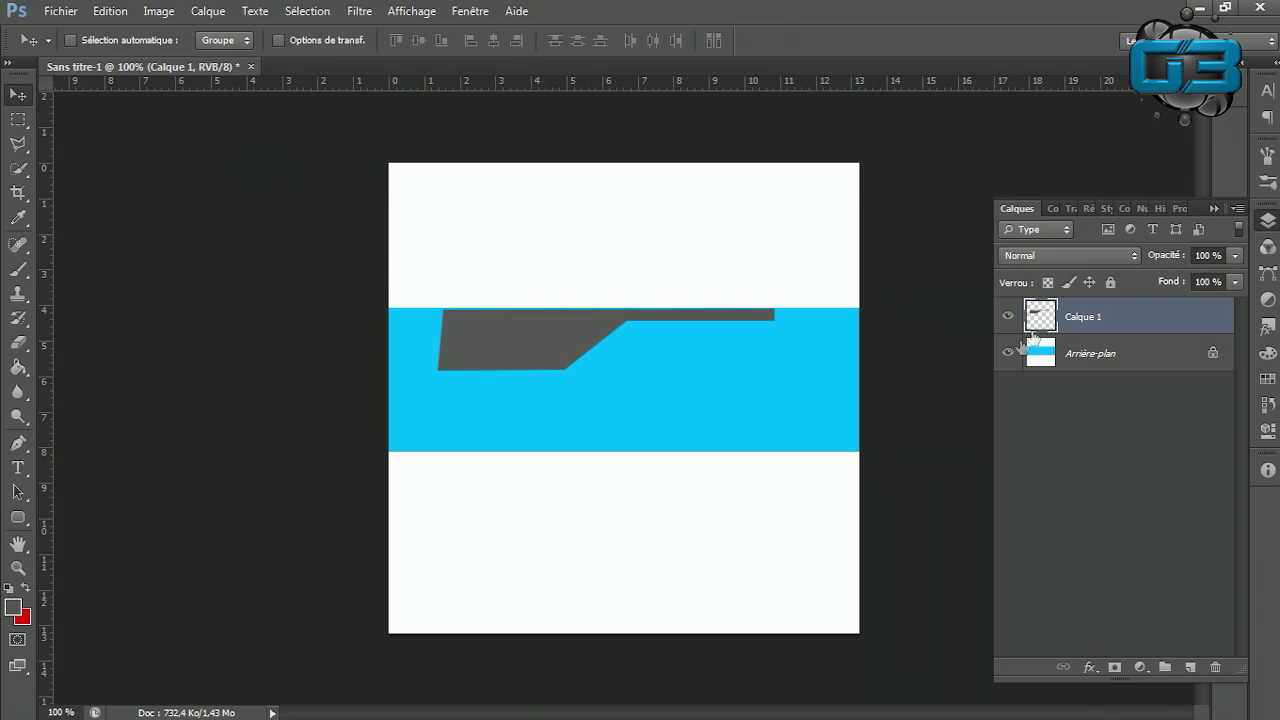
{"action": "mouse_move", "coordinate": [511, 337]}
{"action": "left_mouse_down"}
{"action": "mouse_move", "coordinate": [562, 254]}
{"action": "mouse_move", "coordinate": [525, 280]}
{"action": "mouse_move", "coordinate": [540, 257]}
{"action": "mouse_move", "coordinate": [441, 445]}
{"action": "mouse_move", "coordinate": [166, 340]}
{"action": "mouse_move", "coordinate": [120, 340]}
{"action": "mouse_move", "coordinate": [490, 333]}
{"action": "mouse_move", "coordinate": [417, 350]}
{"action": "mouse_move", "coordinate": [528, 408]}
{"action": "mouse_move", "coordinate": [452, 415]}
{"action": "mouse_move", "coordinate": [275, 358]}
{"action": "mouse_move", "coordinate": [543, 331]}
{"action": "mouse_move", "coordinate": [512, 345]}
{"action": "left_mouse_up"}
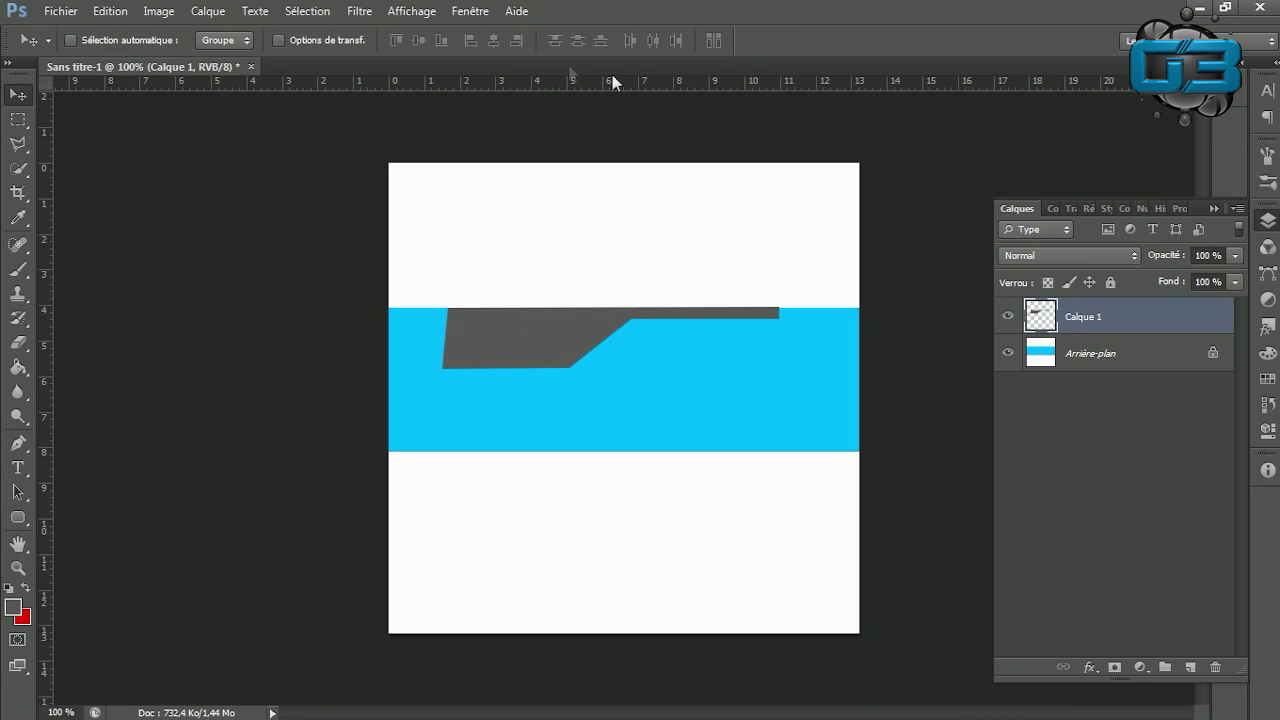
{"action": "left_click", "coordinate": [471, 12]}
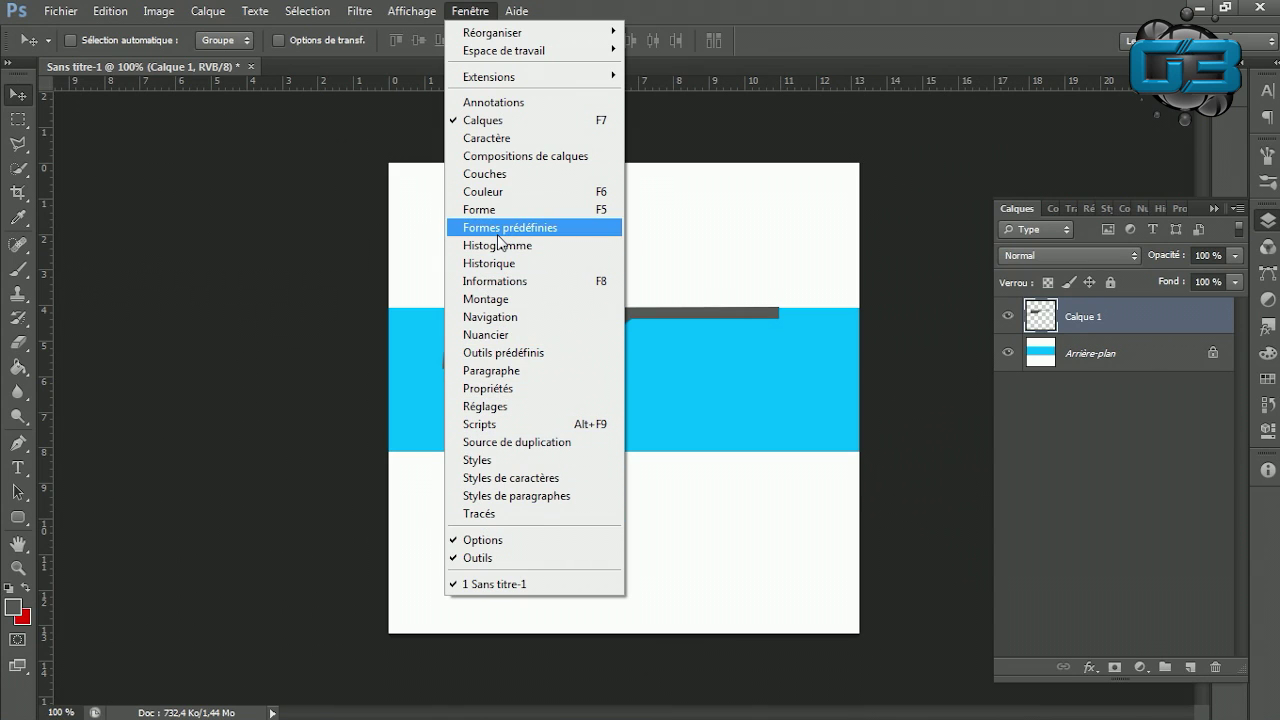
{"action": "left_click", "coordinate": [491, 300]}
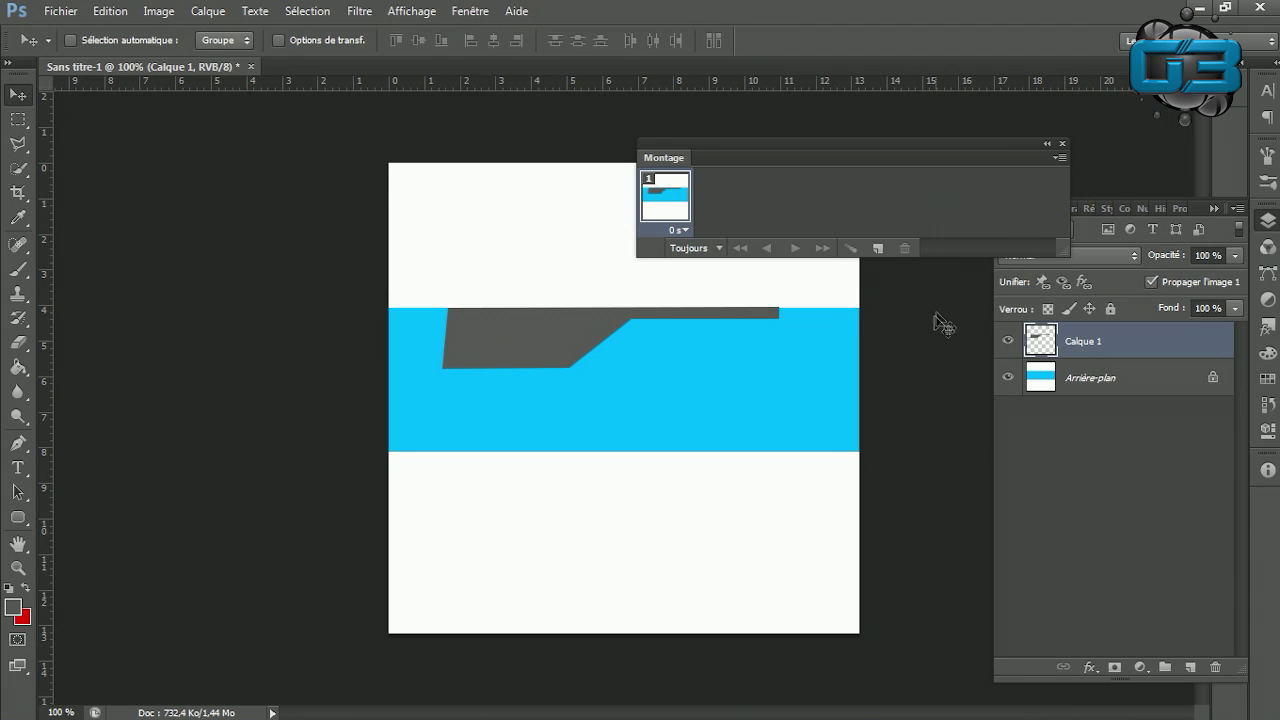
{"action": "left_click_drag", "start_coordinate": [569, 342], "coordinate": [497, 340]}
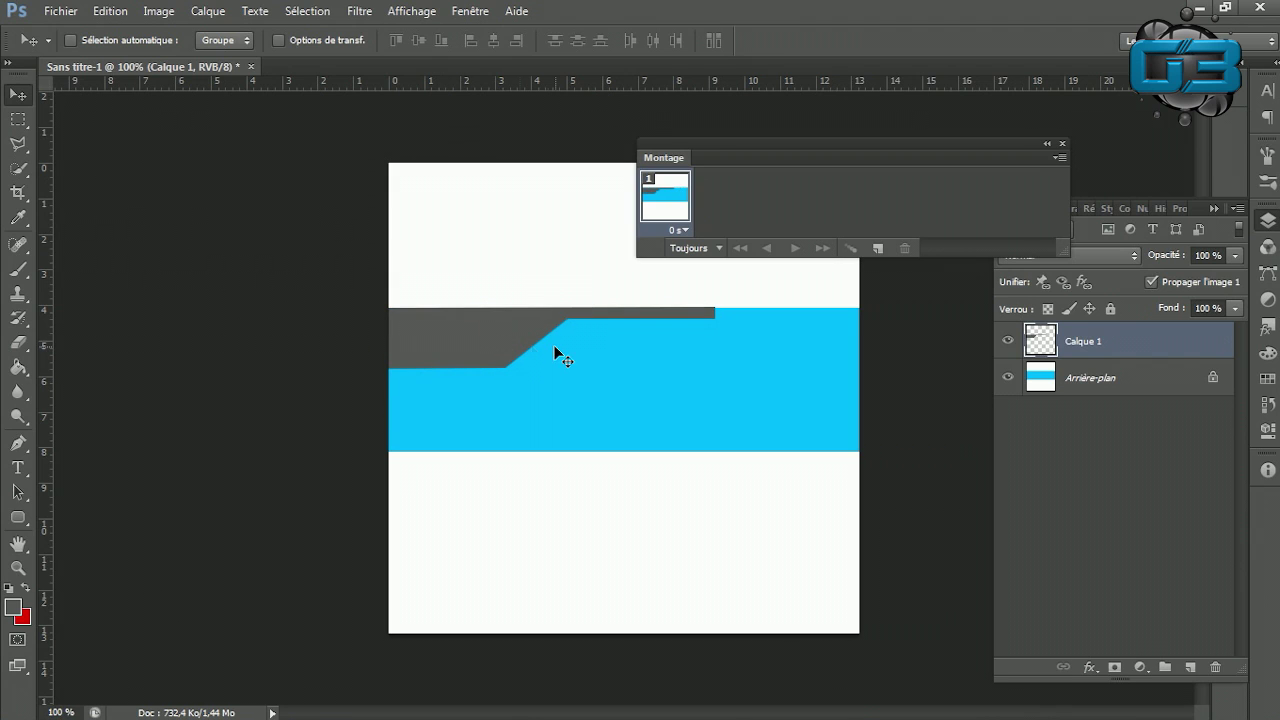
{"action": "key", "text": "Down"}
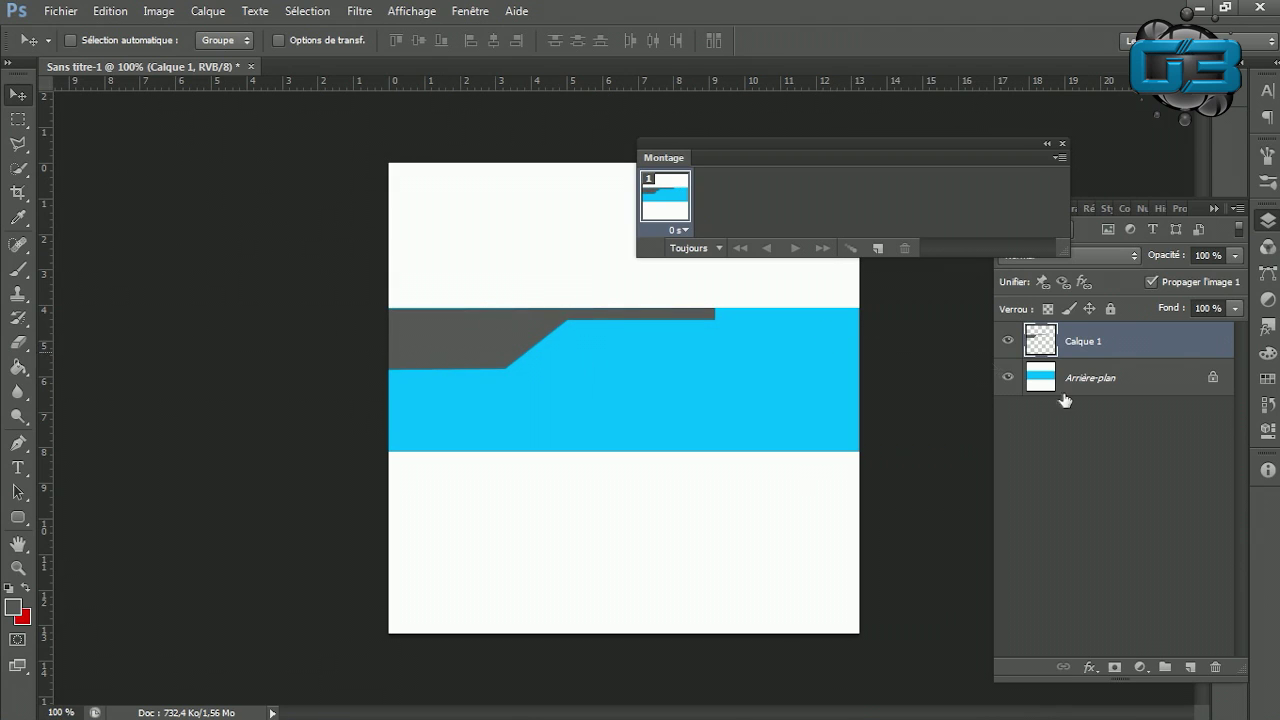
Duplicate Calque 1 and place the copy, rotated 180°, flush with the blue band's lower-right corner.
{"action": "right_click", "coordinate": [1105, 345]}
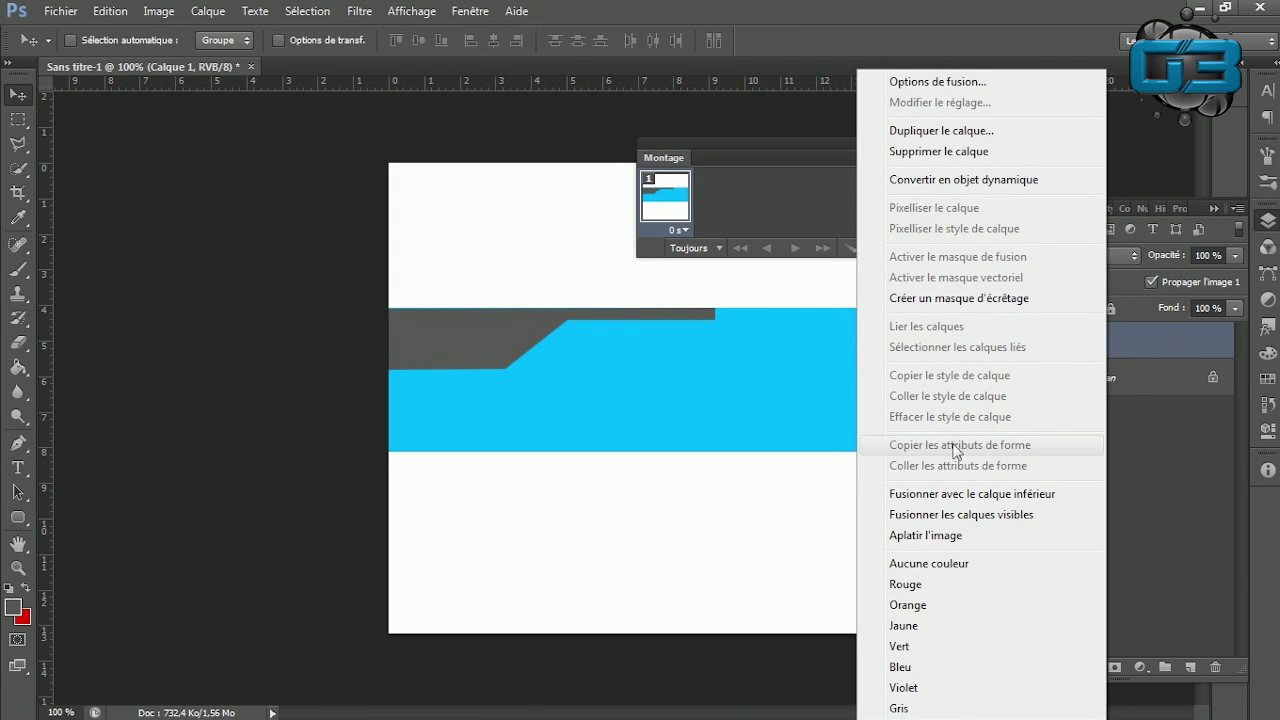
{"action": "left_click", "coordinate": [1145, 352]}
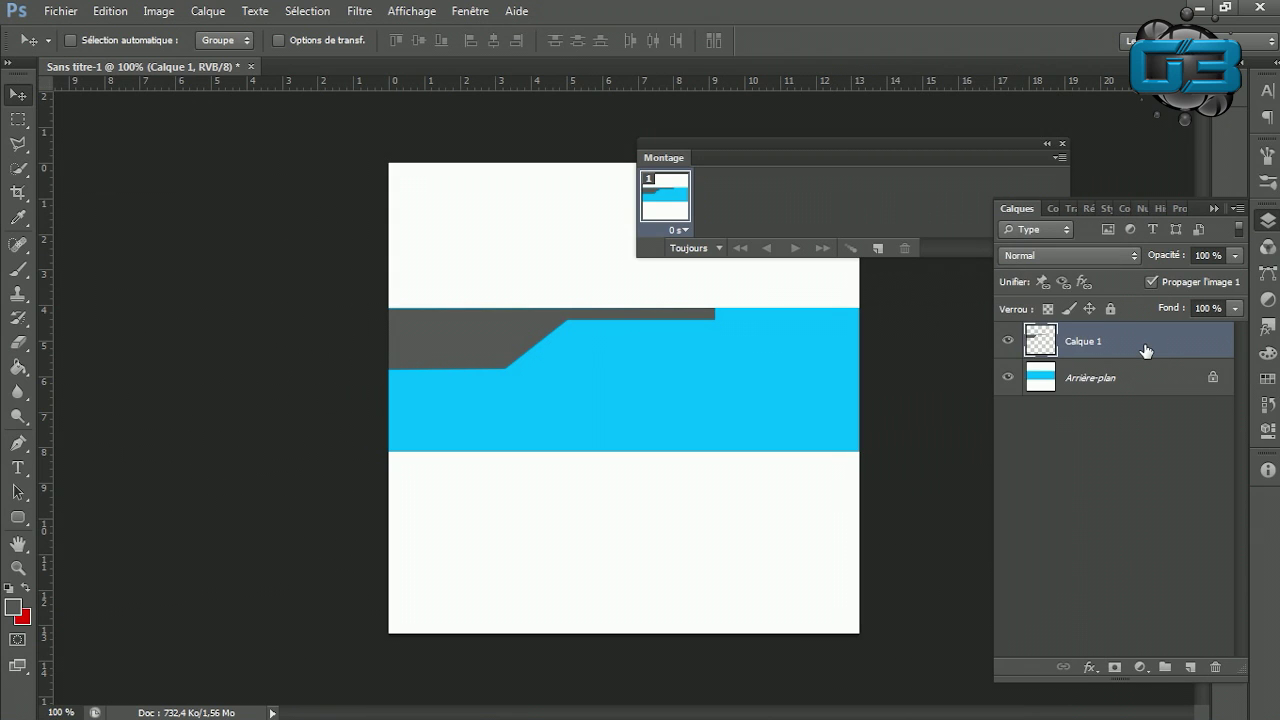
{"action": "key", "text": "ctrl+j"}
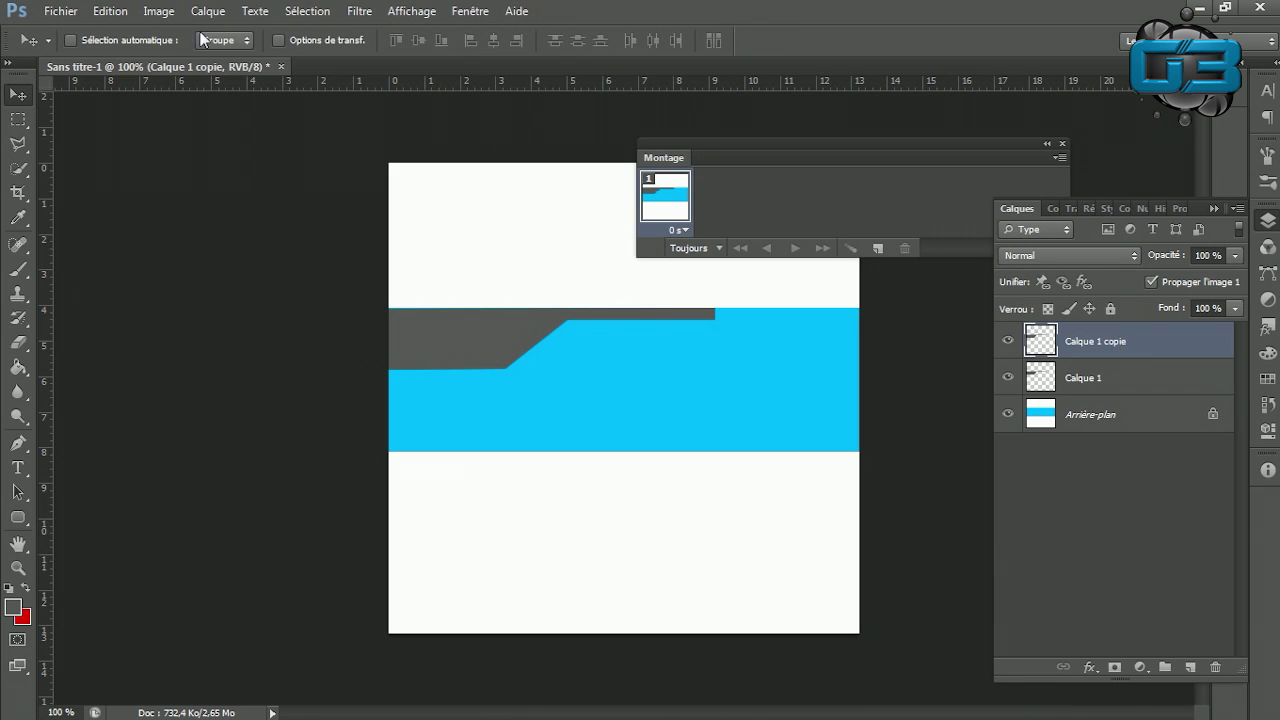
{"action": "left_click", "coordinate": [110, 11]}
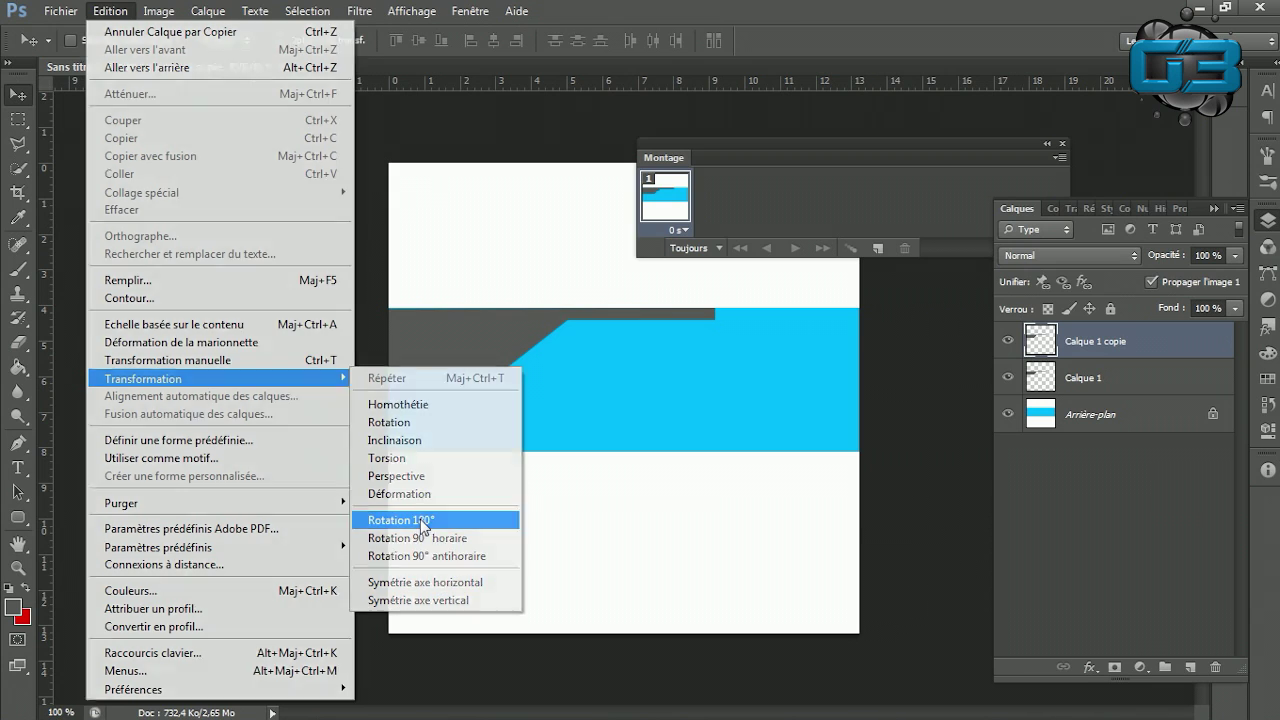
{"action": "left_click", "coordinate": [420, 519]}
{"action": "left_click_drag", "start_coordinate": [765, 408], "coordinate": [791, 428]}
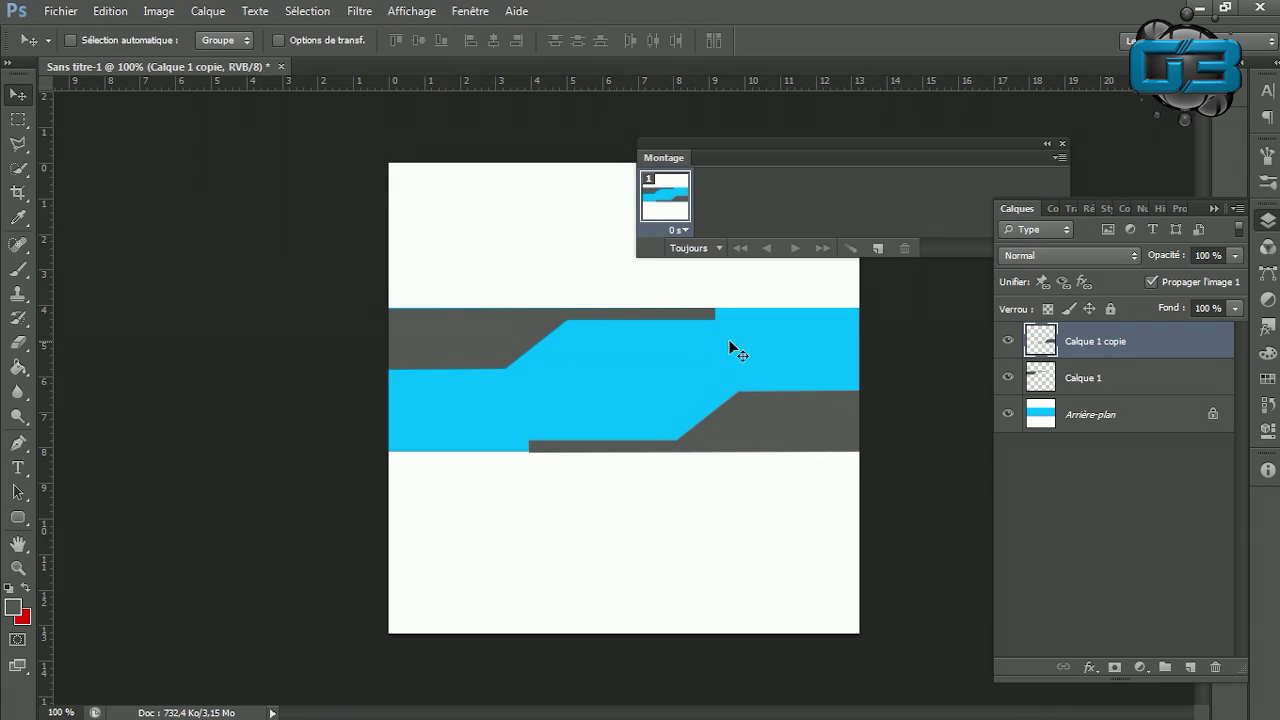
On a new layer, outline a slanted parallelogram selection between the two grey shapes with the Polygonal Lasso.
{"action": "left_click", "coordinate": [18, 143]}
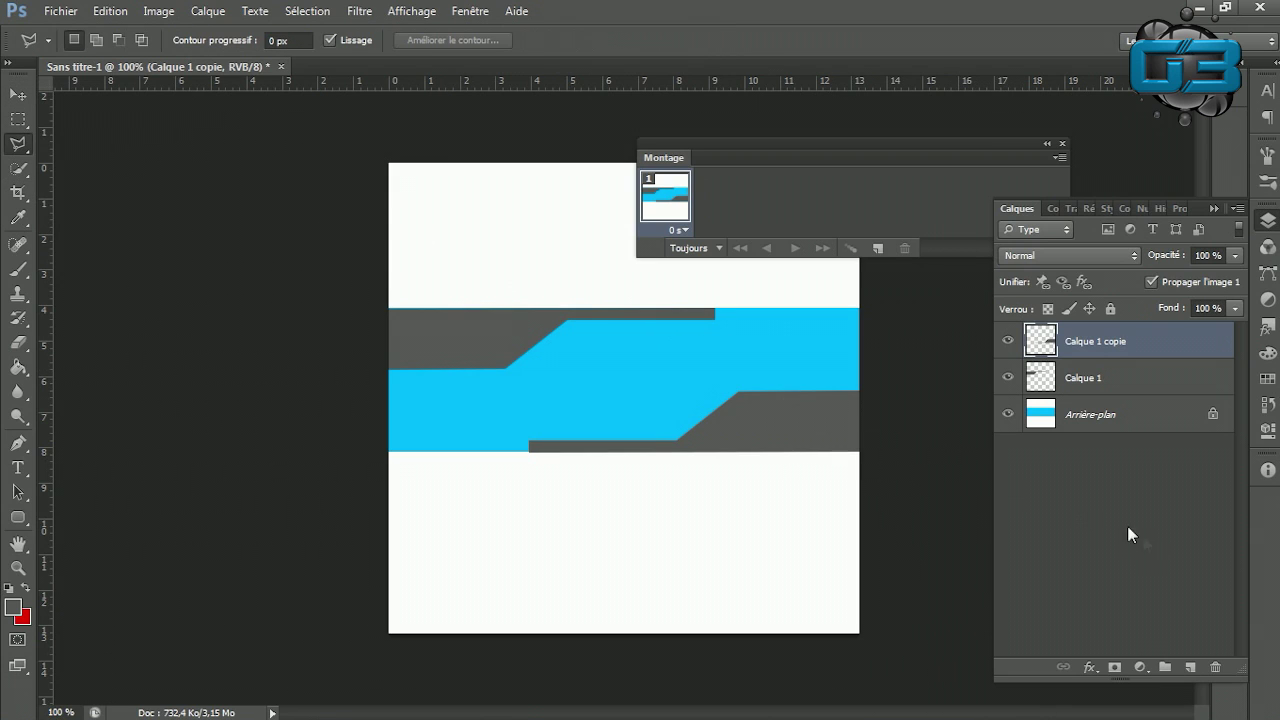
{"action": "left_click", "coordinate": [1192, 666]}
{"action": "left_click", "coordinate": [513, 403]}
{"action": "left_click", "coordinate": [582, 341]}
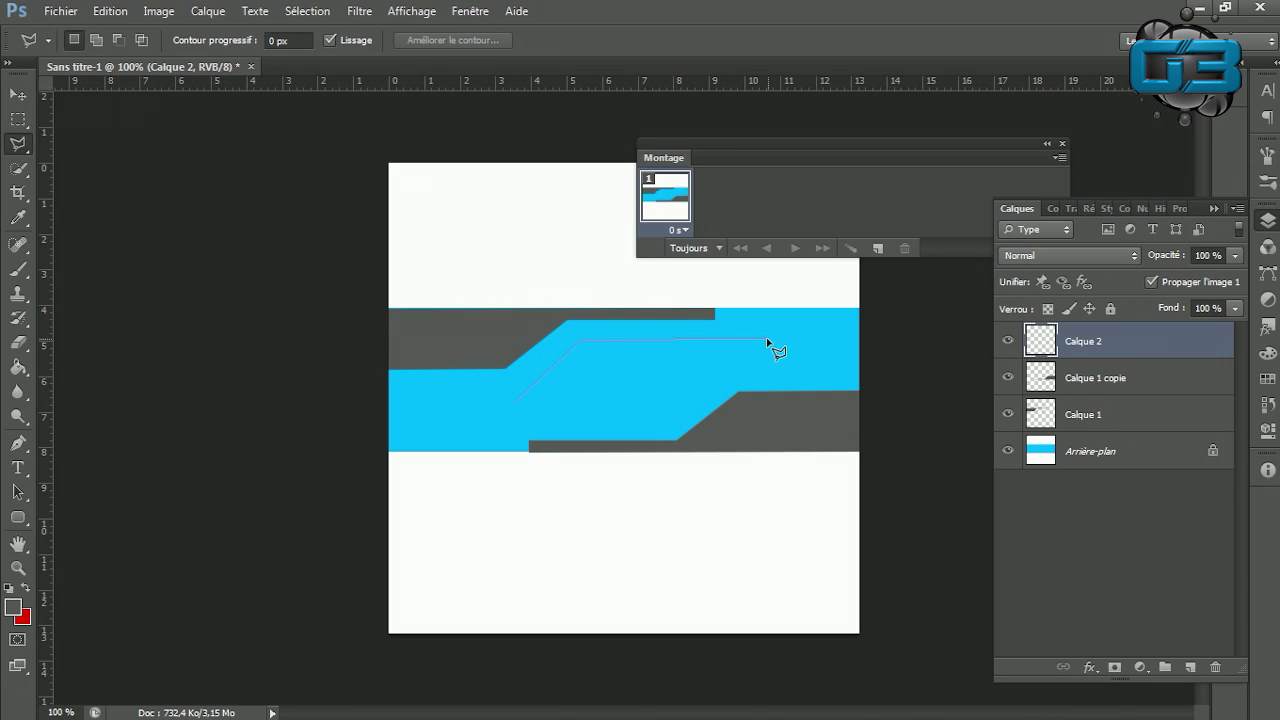
{"action": "left_click", "coordinate": [767, 341]}
{"action": "left_click", "coordinate": [665, 426]}
{"action": "left_click", "coordinate": [496, 424]}
{"action": "left_click", "coordinate": [516, 403]}
Fill the parallelogram selection with the dark grey foreground colour and deselect it.
{"action": "left_click", "coordinate": [22, 368]}
{"action": "left_click", "coordinate": [562, 392]}
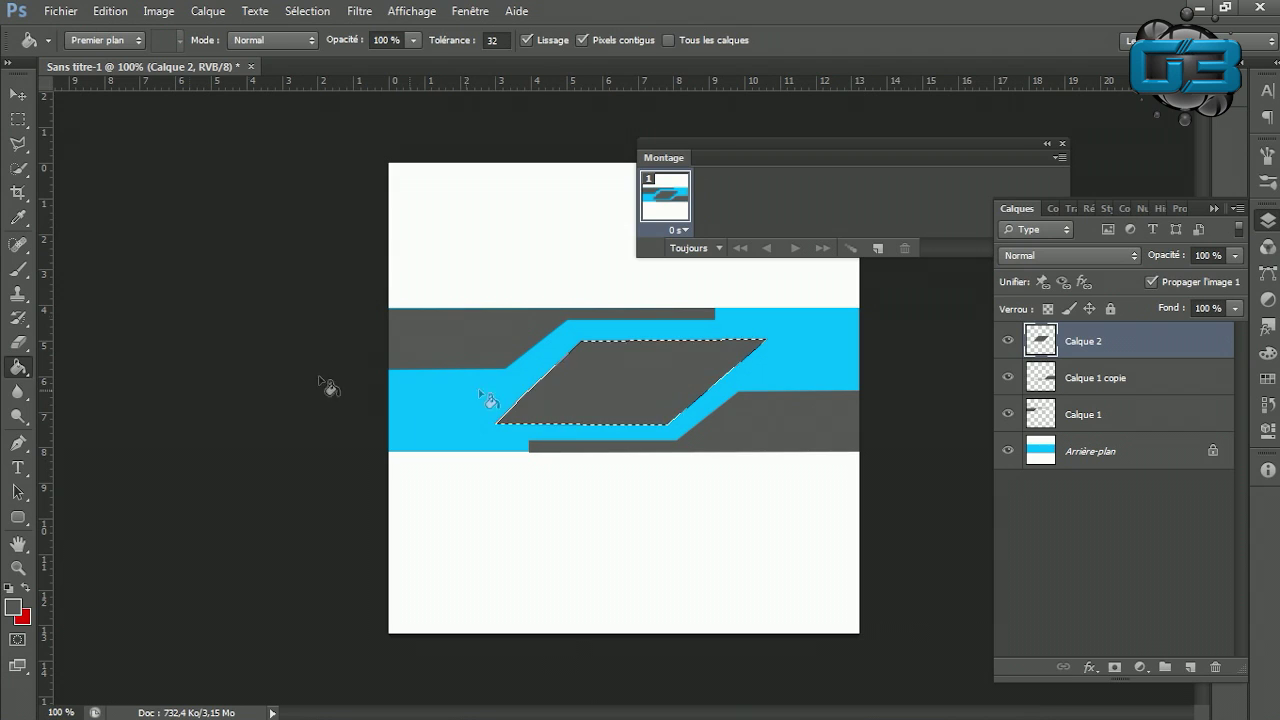
{"action": "key", "text": "m"}
{"action": "key", "text": "ctrl+d"}
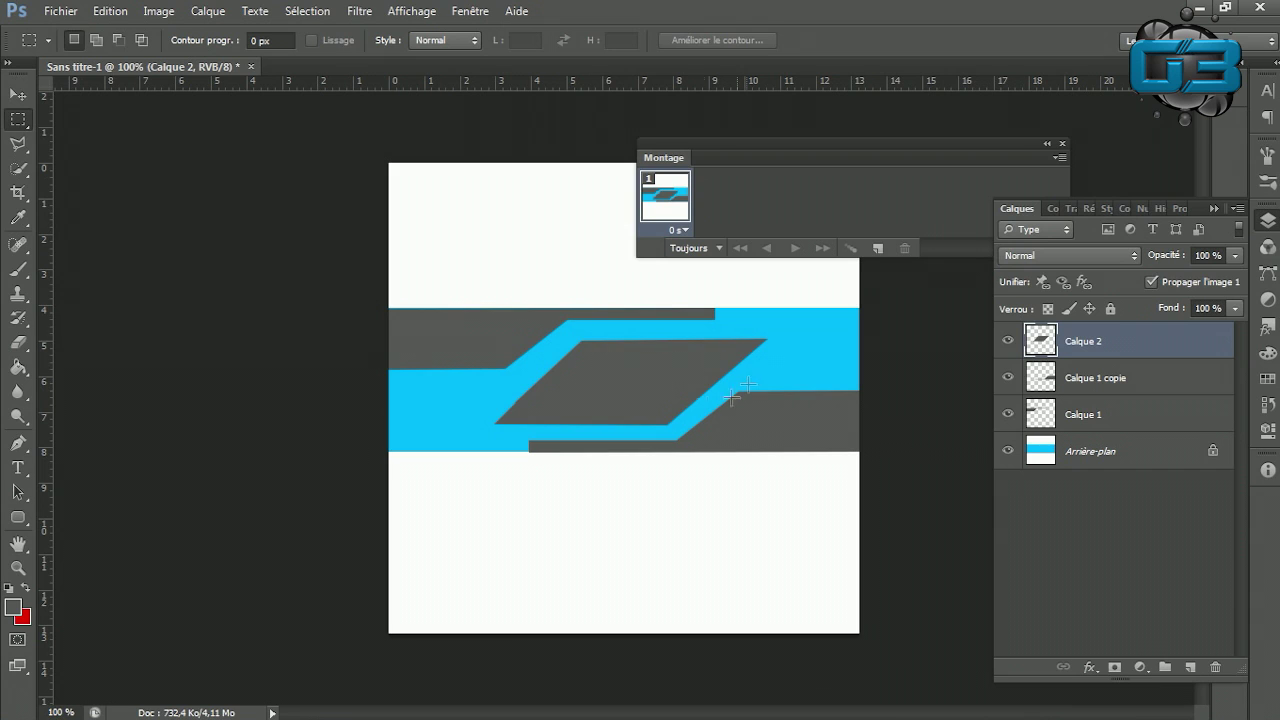
Slide the Calque 1 shape out past the canvas's left edge and the Calque 1 copie shape past its right edge.
{"action": "left_click", "coordinate": [1103, 419]}
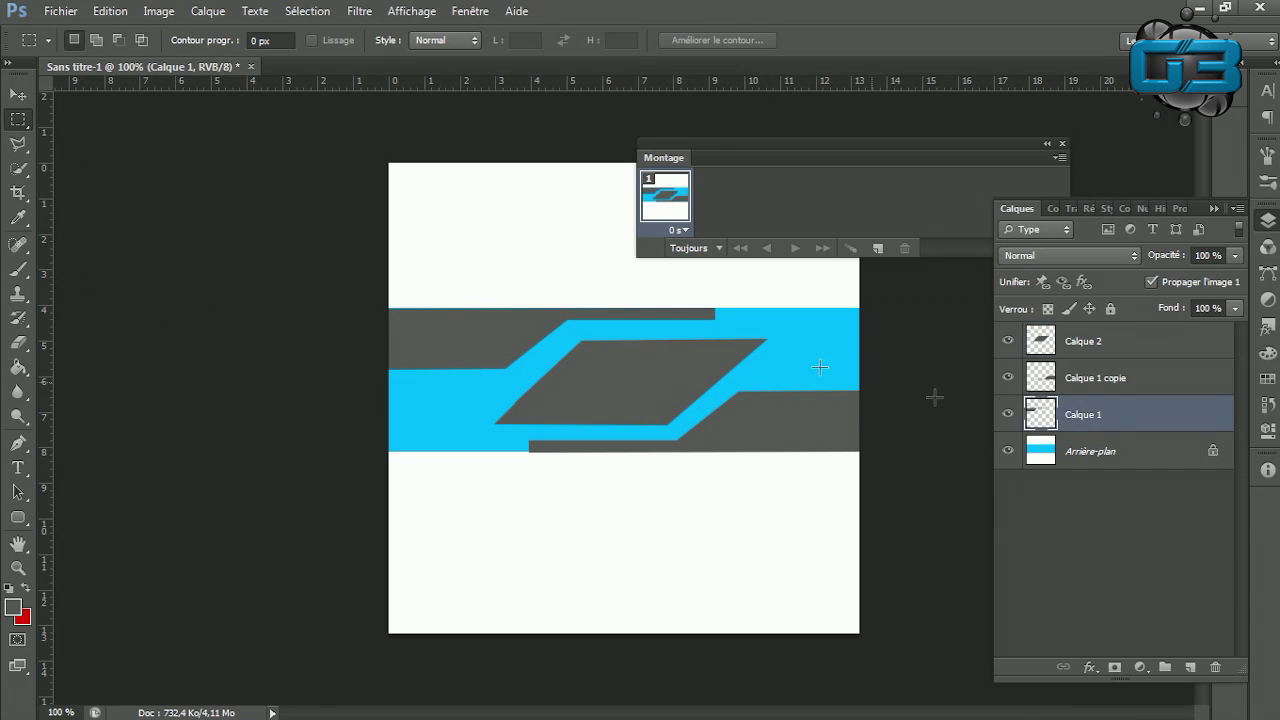
{"action": "key", "text": "v"}
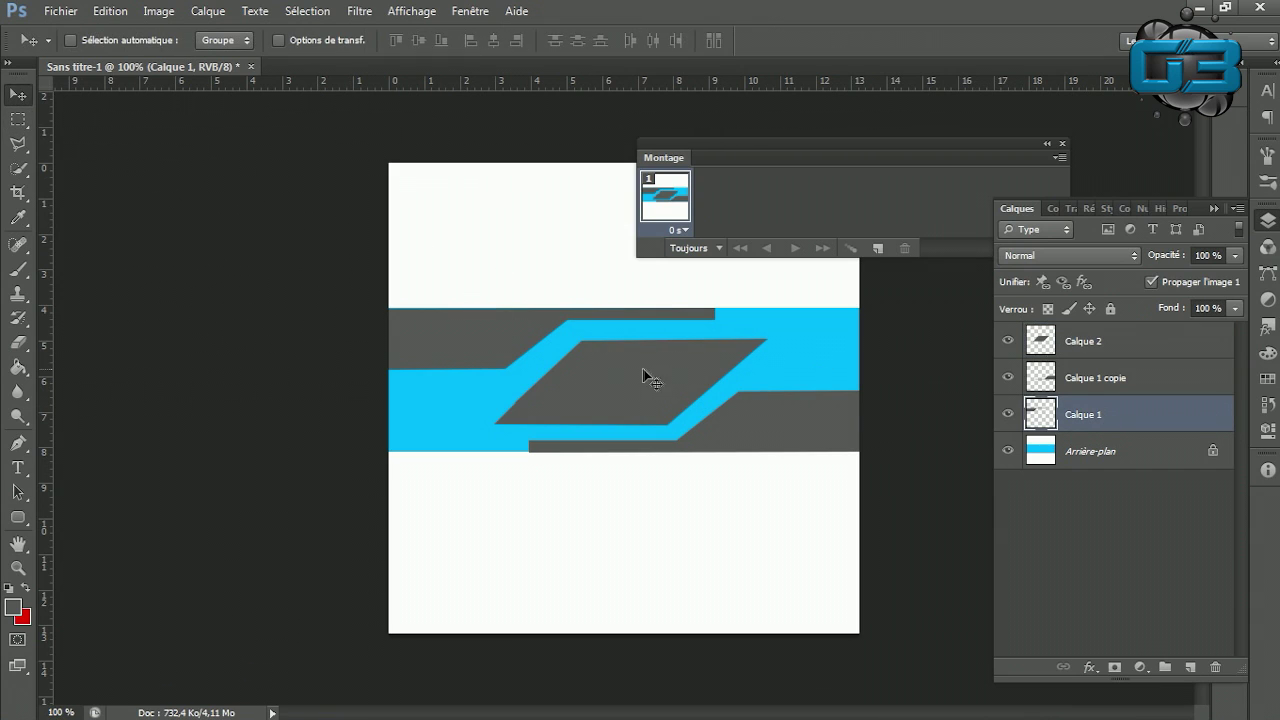
{"action": "left_click_drag", "start_coordinate": [543, 334], "coordinate": [195, 333]}
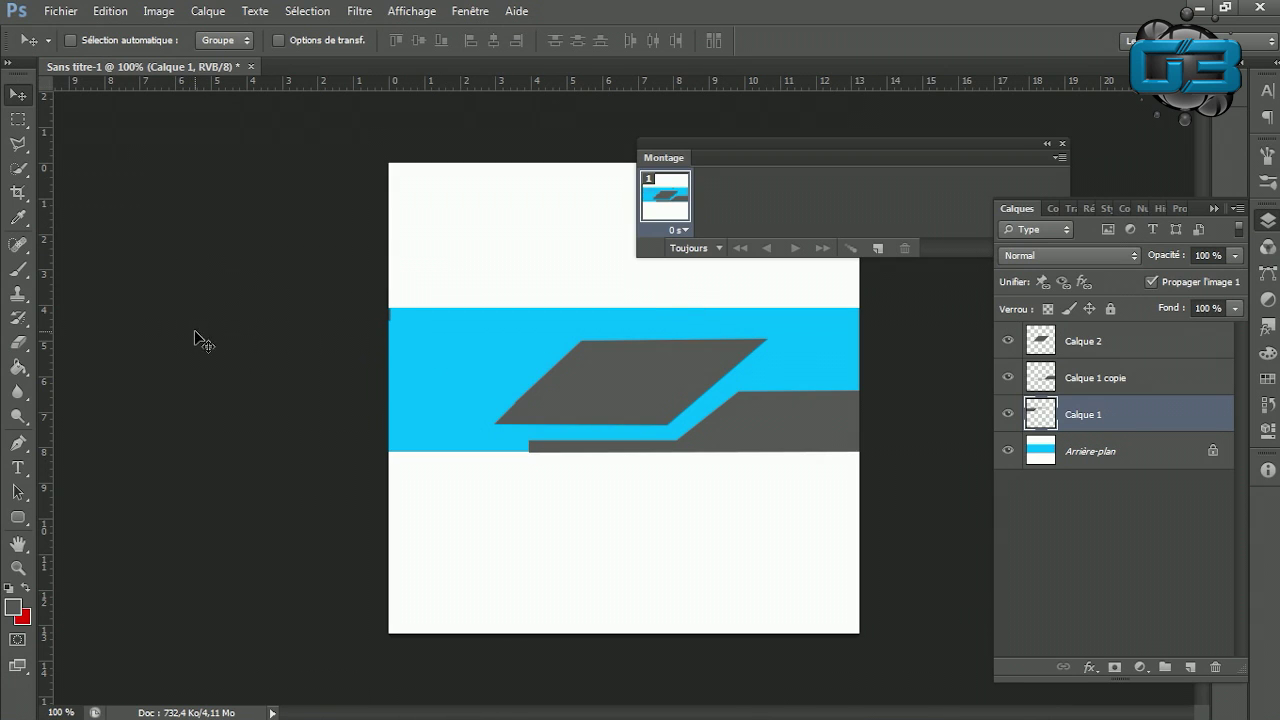
{"action": "left_click", "coordinate": [1086, 380]}
{"action": "left_click_drag", "start_coordinate": [702, 430], "coordinate": [886, 446]}
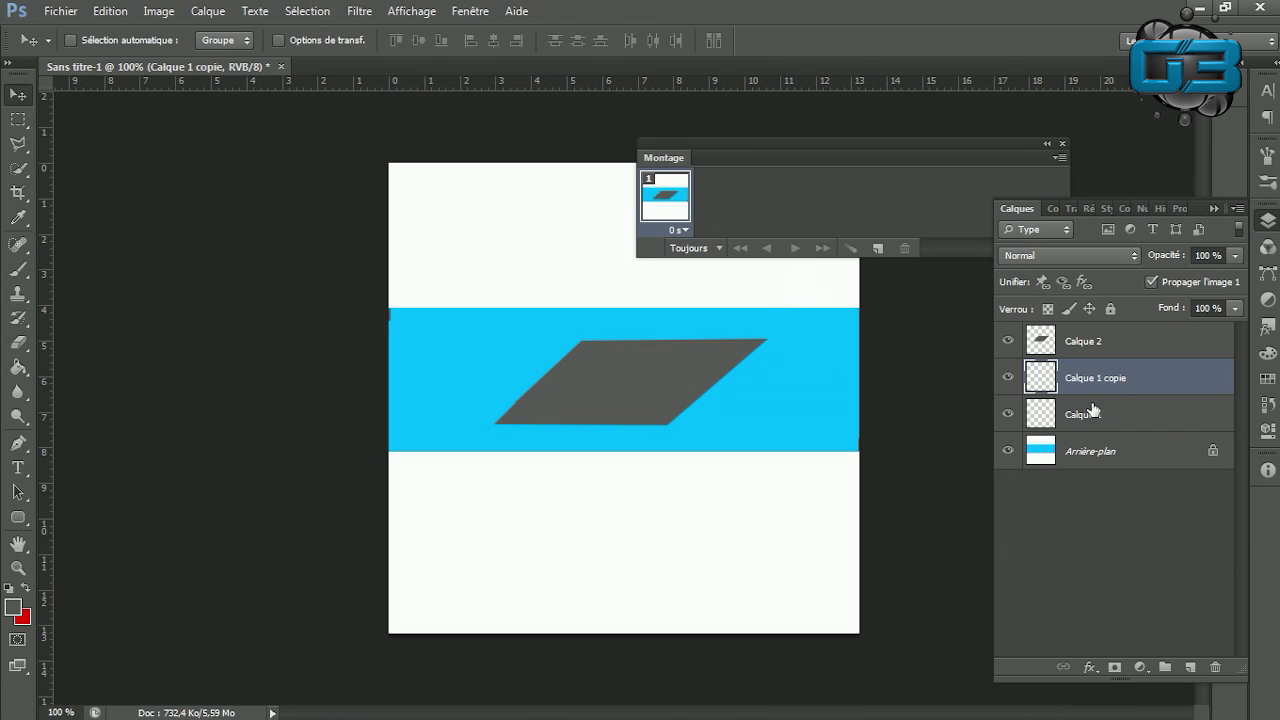
Add a second animation frame and move the Calque 1 copie and Calque 1 shapes back to their places on the blue band.
{"action": "left_click", "coordinate": [877, 250]}
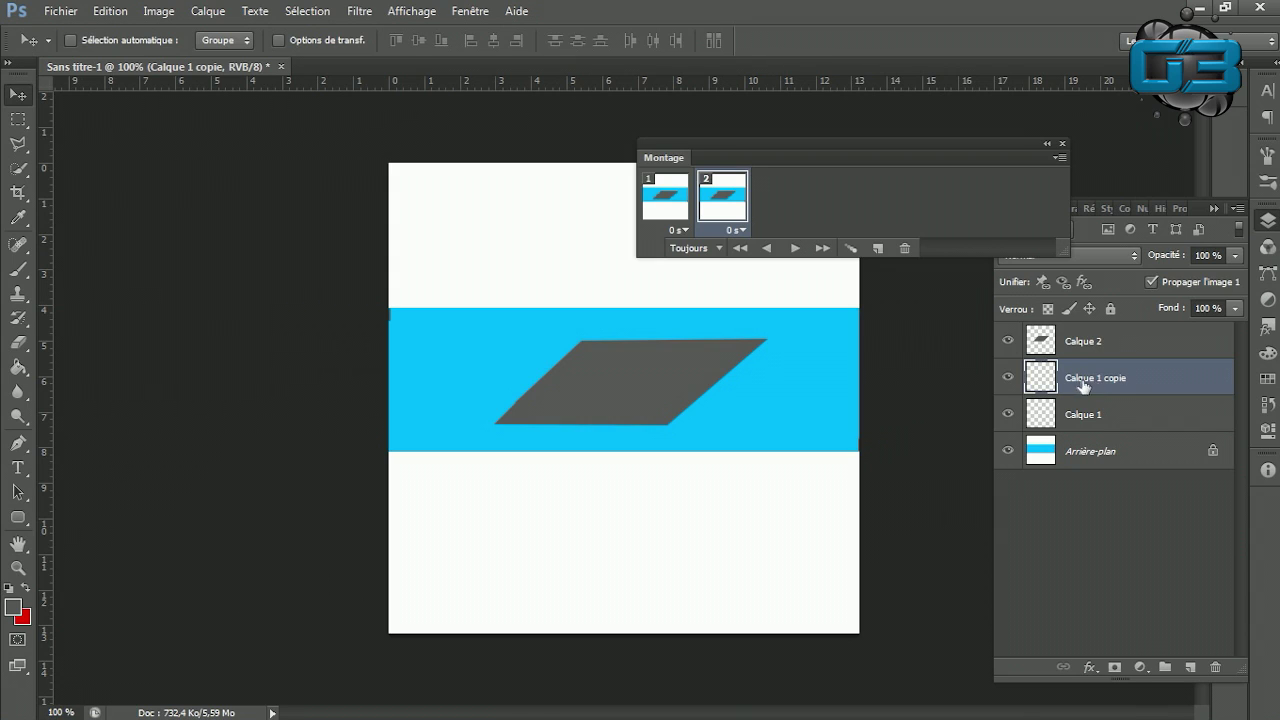
{"action": "left_click", "coordinate": [852, 248]}
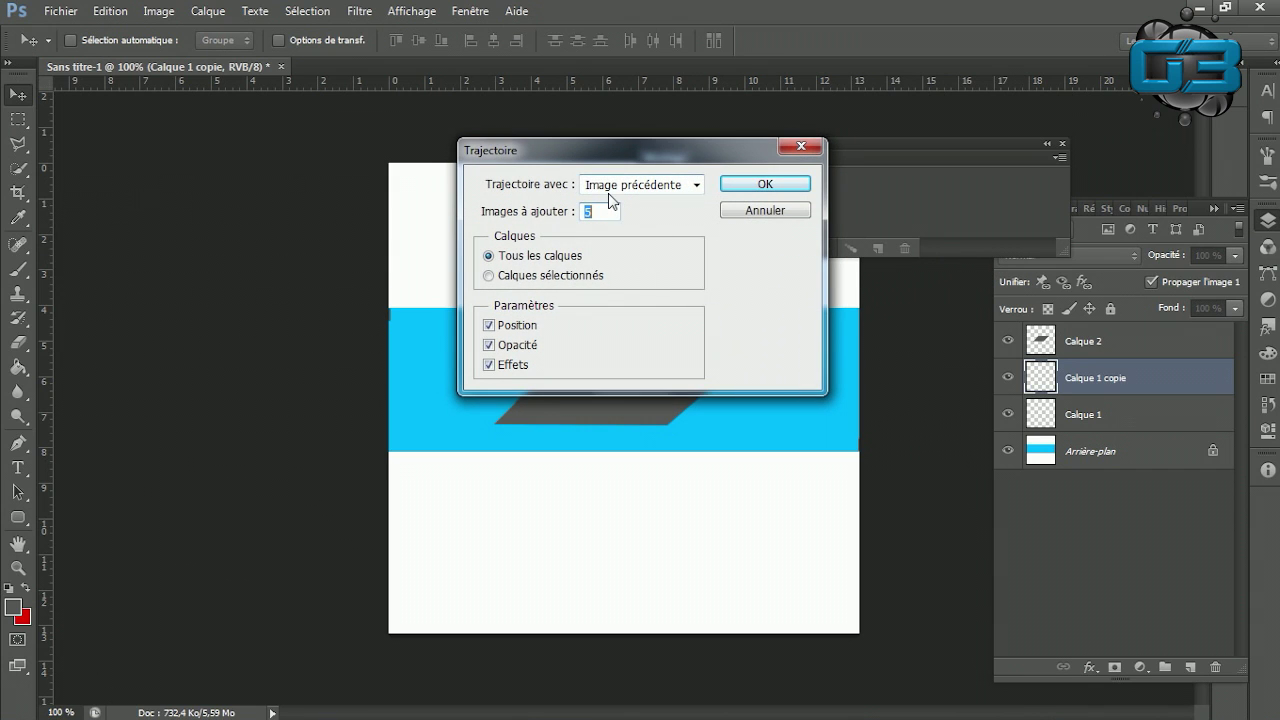
{"action": "left_click", "coordinate": [762, 211]}
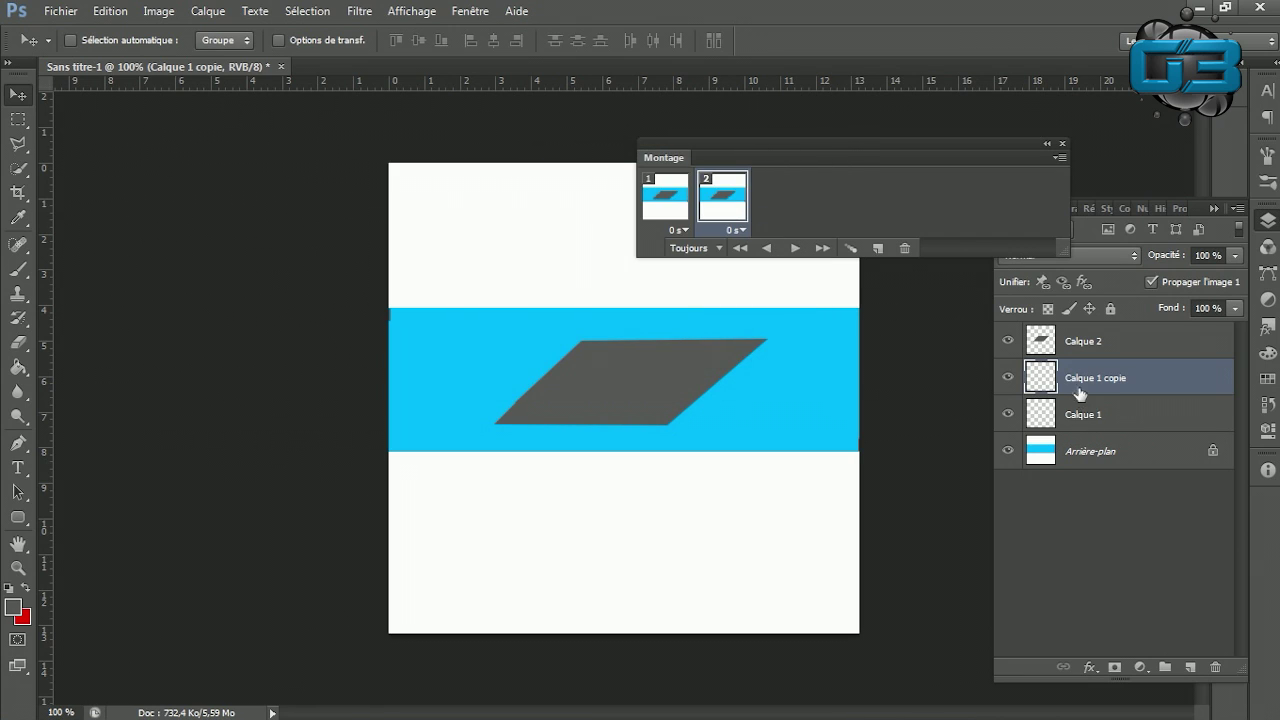
{"action": "left_click_drag", "start_coordinate": [887, 444], "coordinate": [588, 453]}
{"action": "left_click", "coordinate": [1068, 347]}
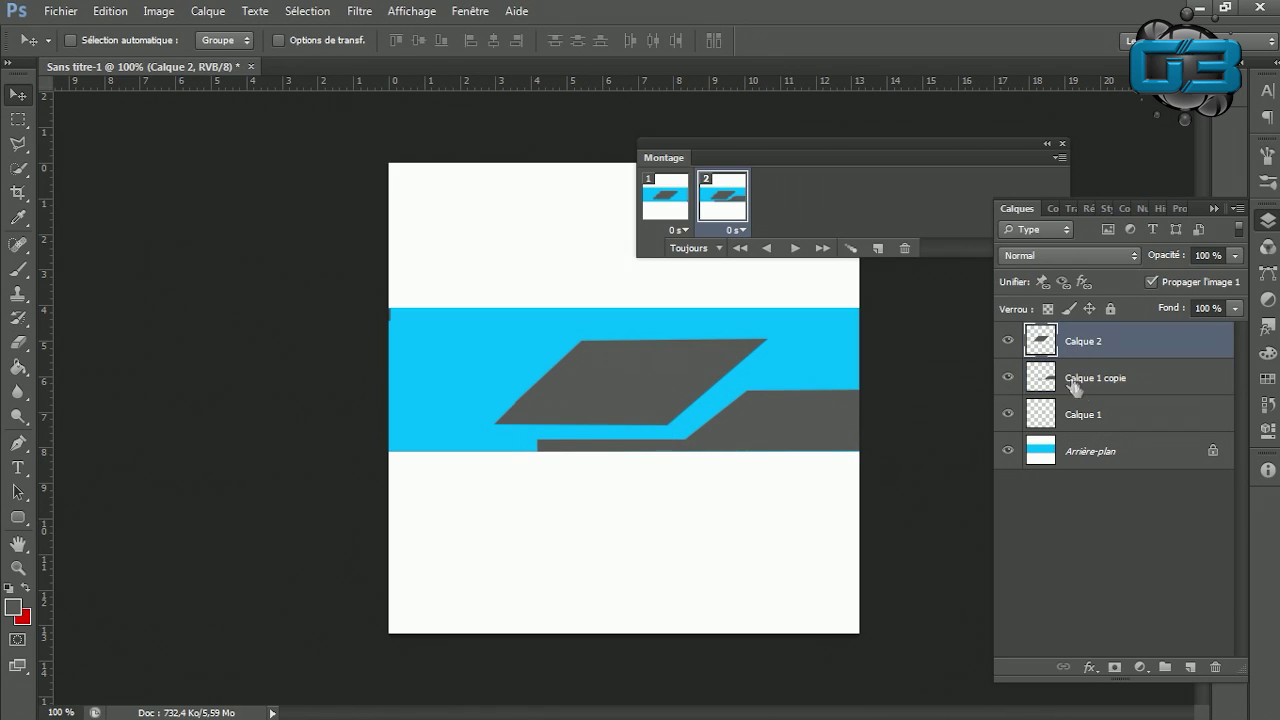
{"action": "left_click", "coordinate": [1083, 412]}
{"action": "left_click_drag", "start_coordinate": [500, 332], "coordinate": [781, 325]}
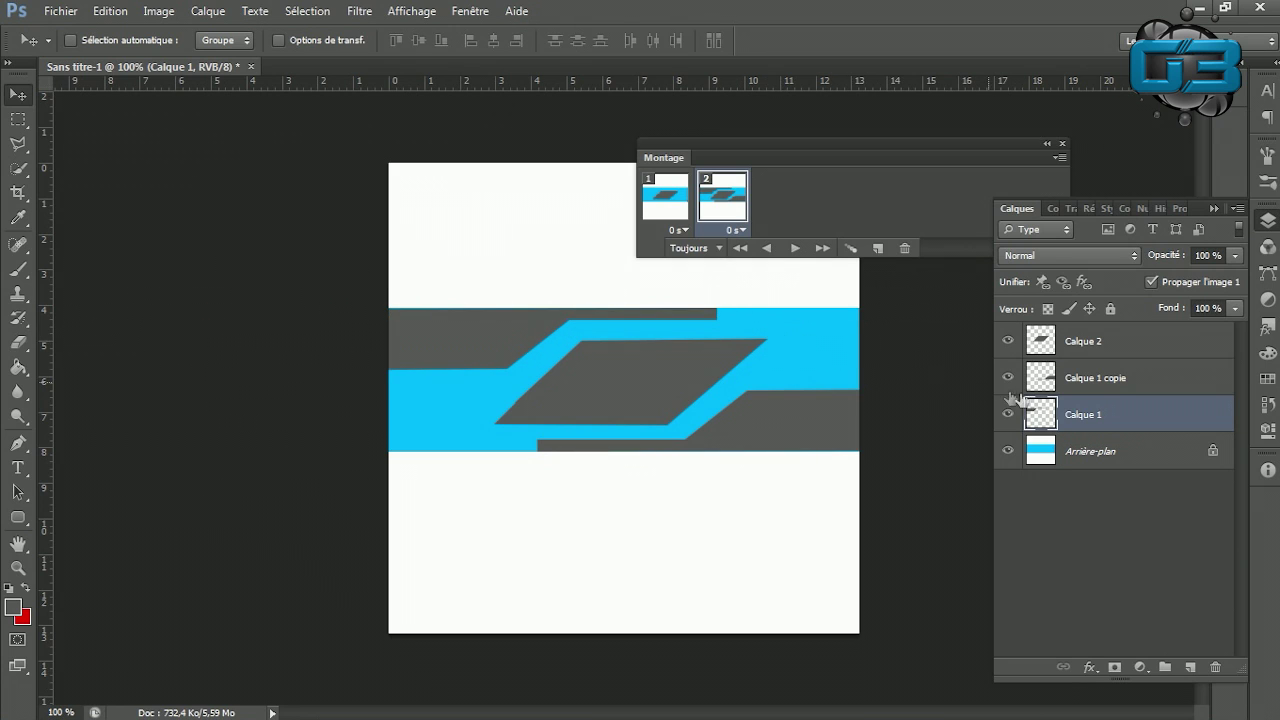
Try tweening frame 2 with the previous frame, adding 10 frames for only the selected layers Calque 1 and Calque 1 copie.
{"action": "left_click", "coordinate": [851, 249]}
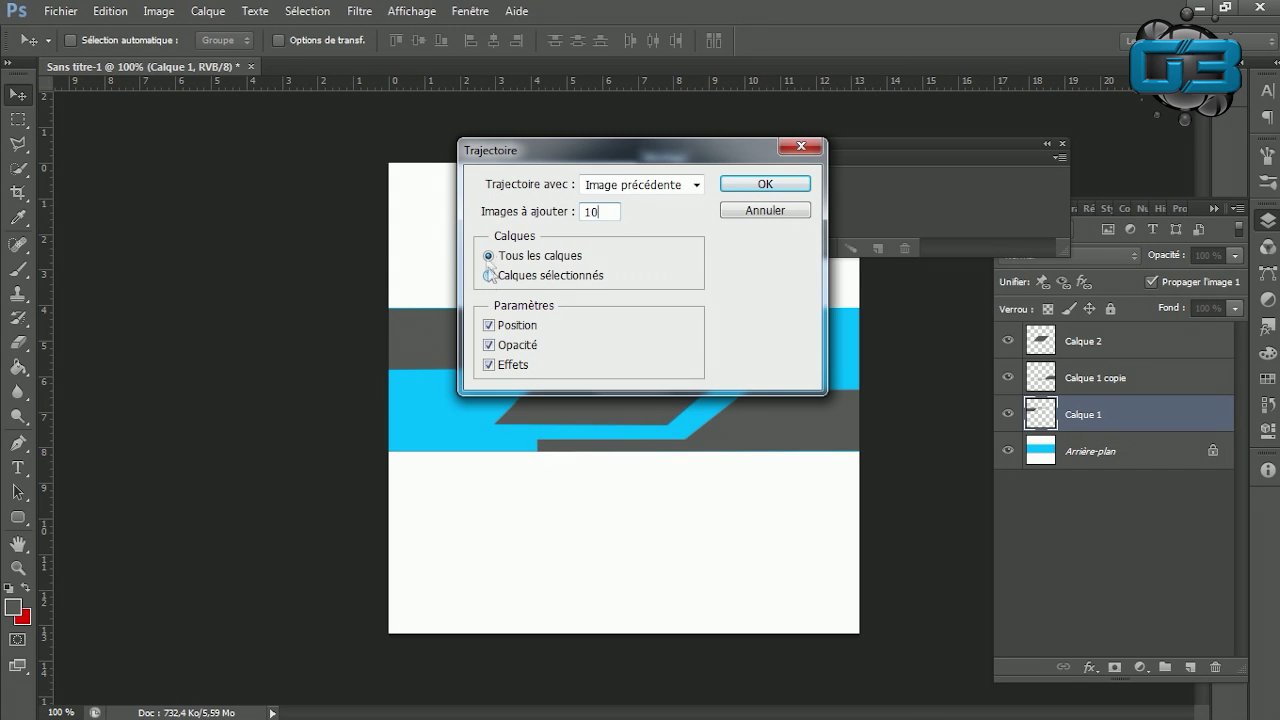
{"action": "left_click", "coordinate": [786, 211]}
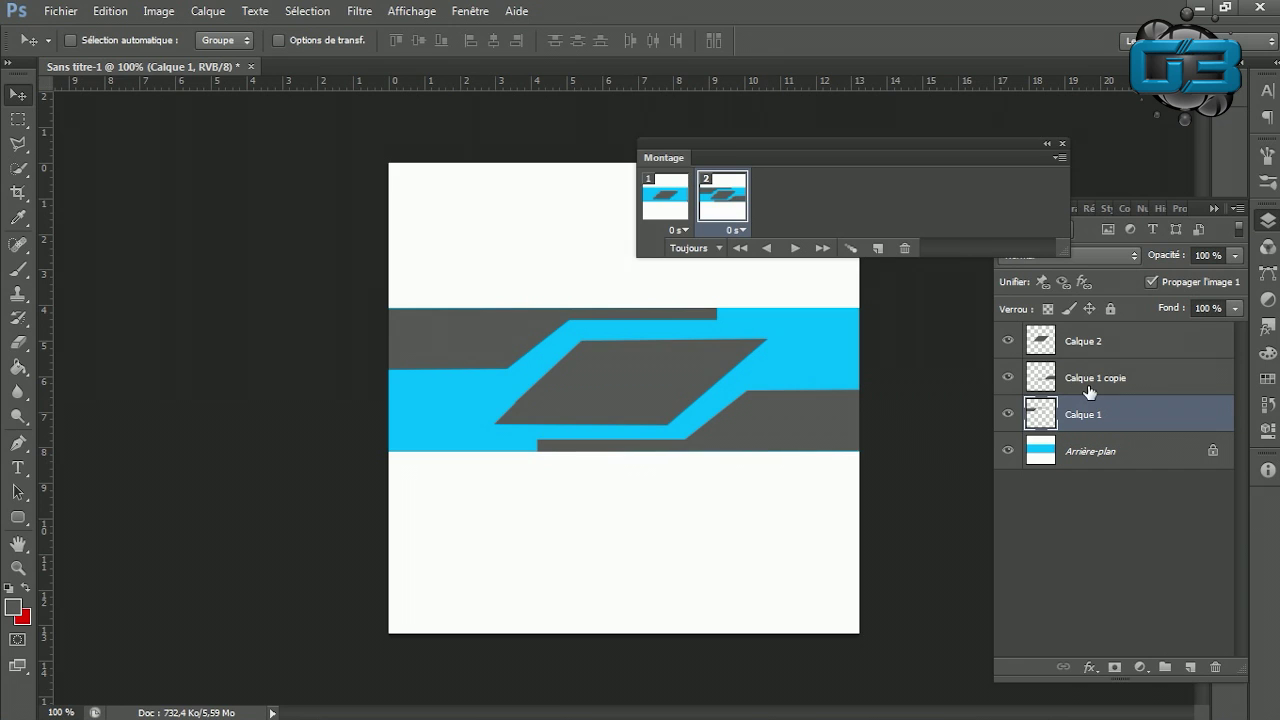
{"action": "left_click", "coordinate": [1090, 392], "text": "shift"}
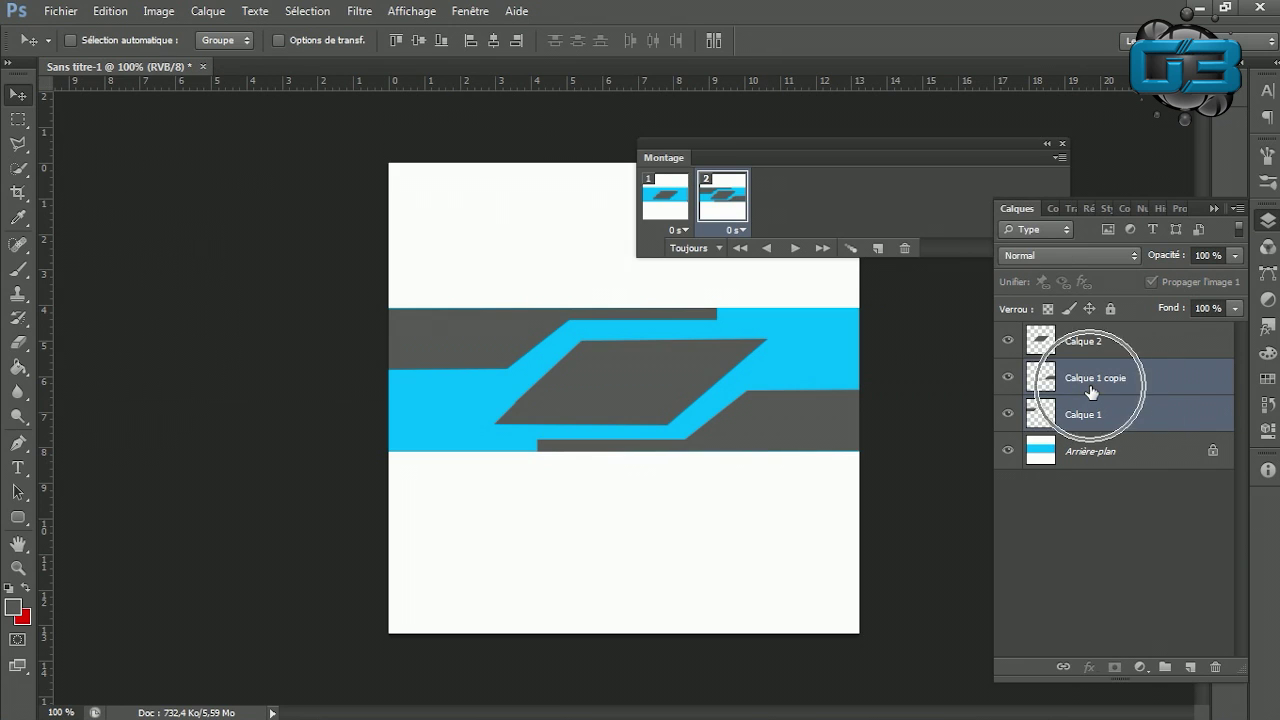
{"action": "left_click", "coordinate": [851, 248]}
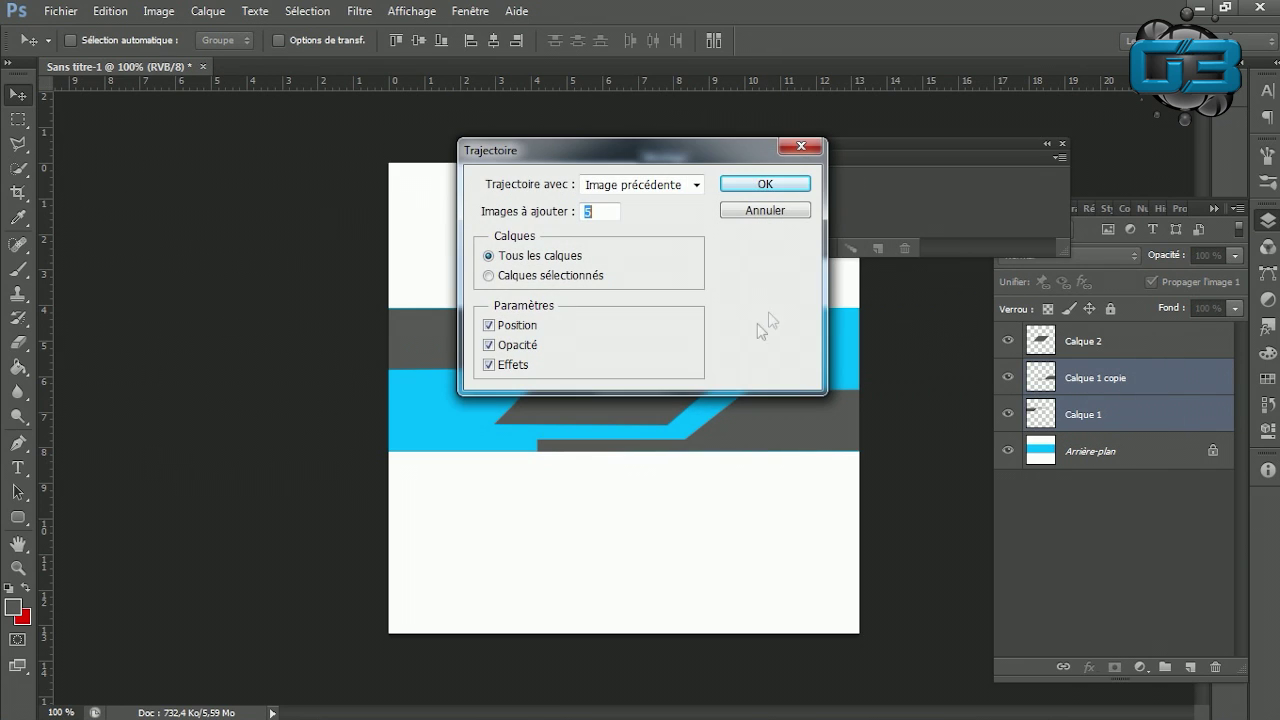
{"action": "left_click", "coordinate": [505, 276]}
{"action": "left_click", "coordinate": [772, 186]}
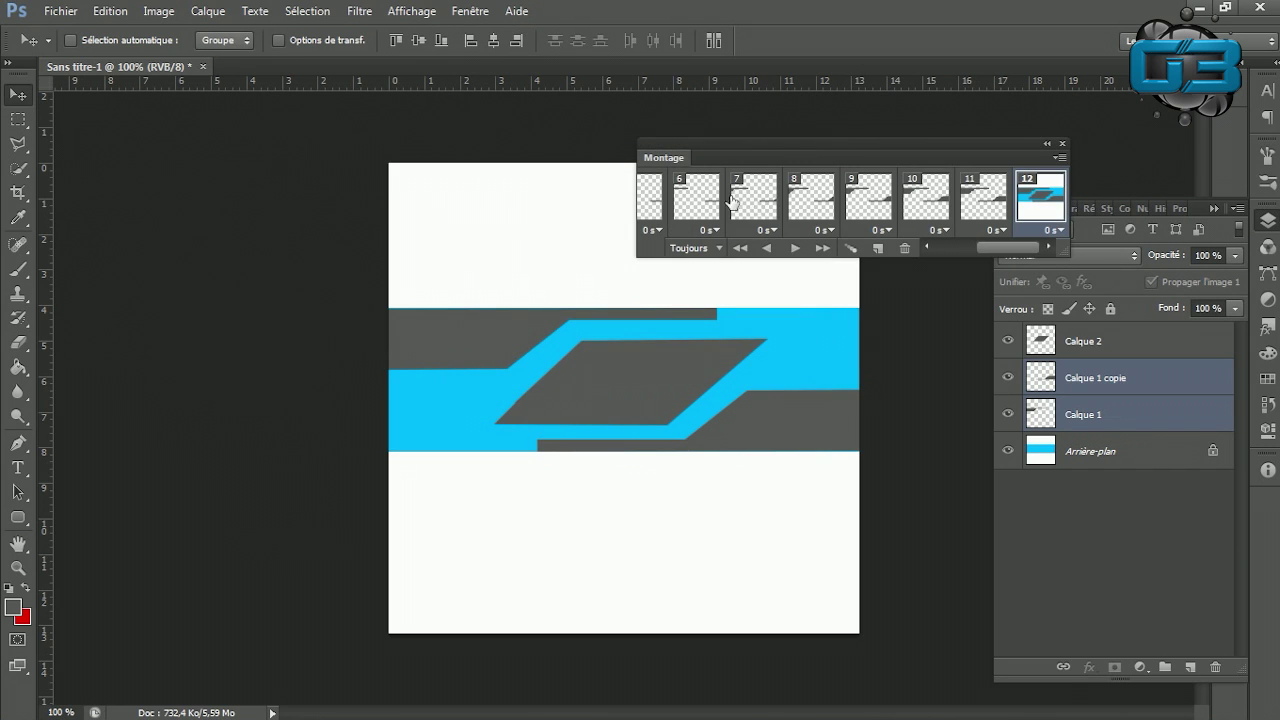
{"action": "mouse_move", "coordinate": [993, 242]}
{"action": "left_mouse_down"}
{"action": "mouse_move", "coordinate": [960, 247]}
{"action": "mouse_move", "coordinate": [1018, 247]}
{"action": "left_mouse_up"}
{"action": "left_click_drag", "start_coordinate": [986, 247], "coordinate": [932, 244]}
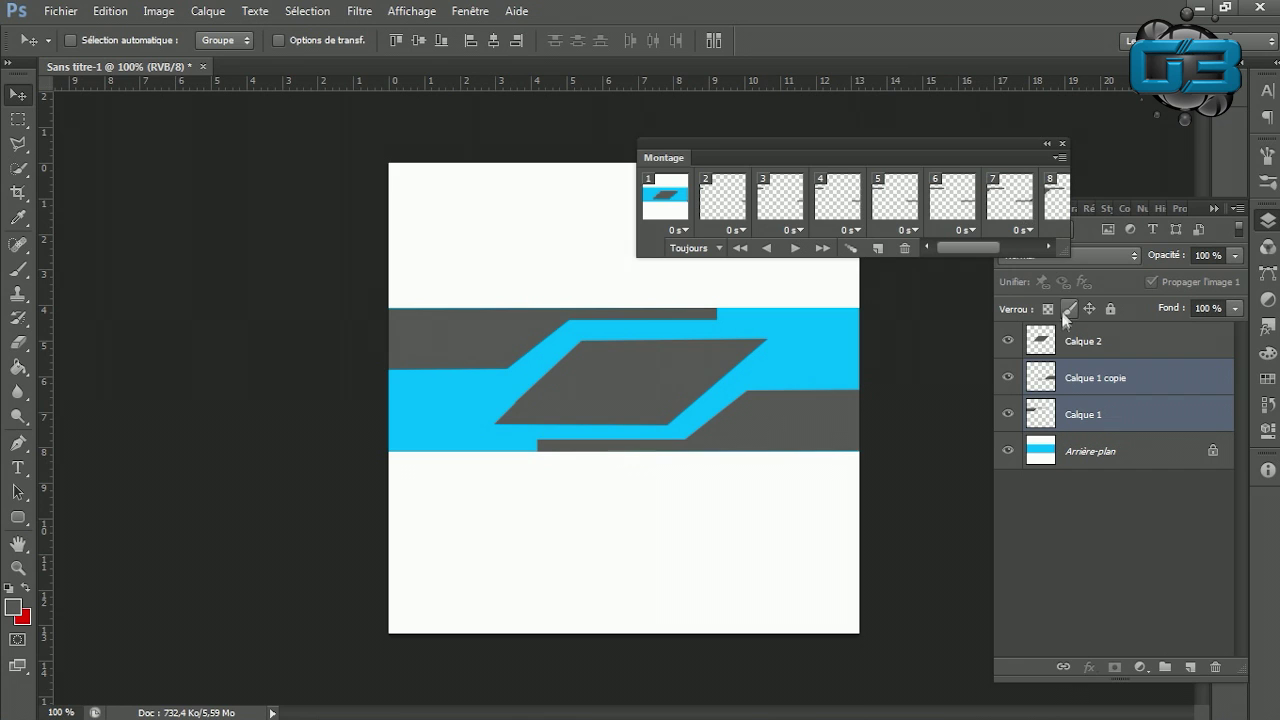
Delete the tweened frames 2 to 11 from the timeline, disabling the deletion confirmation along the way.
{"action": "left_click", "coordinate": [890, 192]}
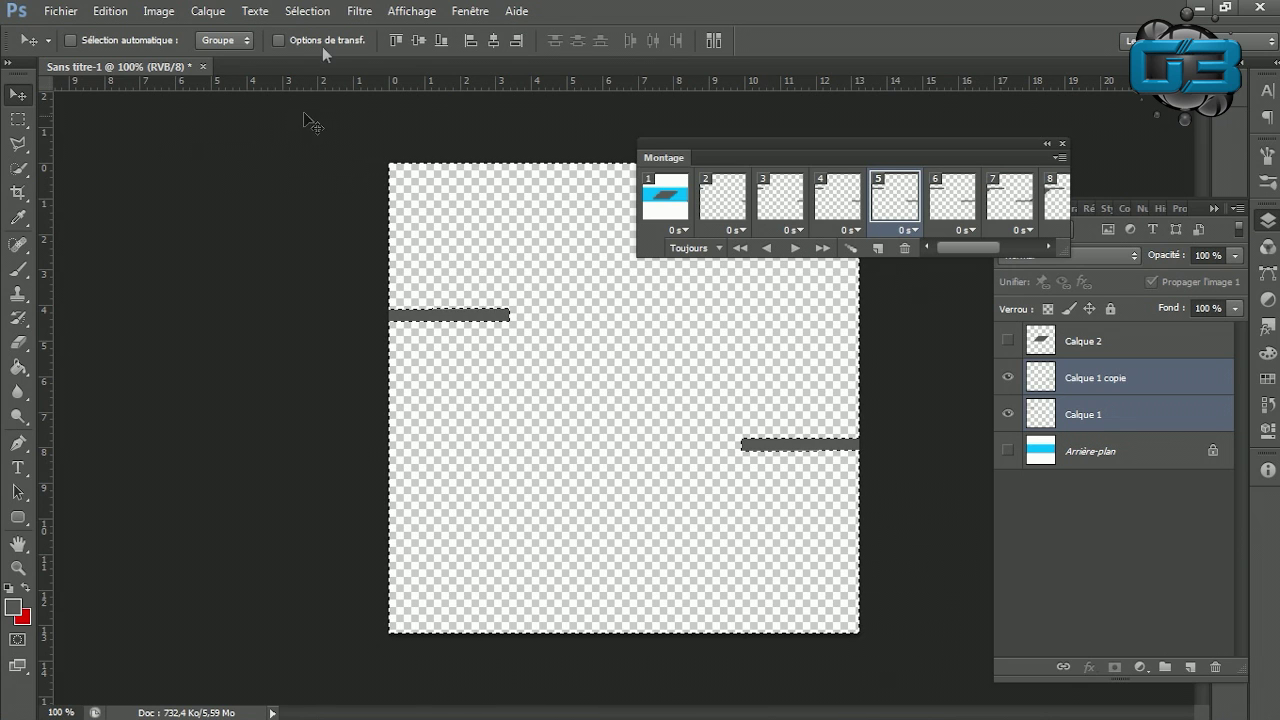
{"action": "left_click", "coordinate": [110, 11]}
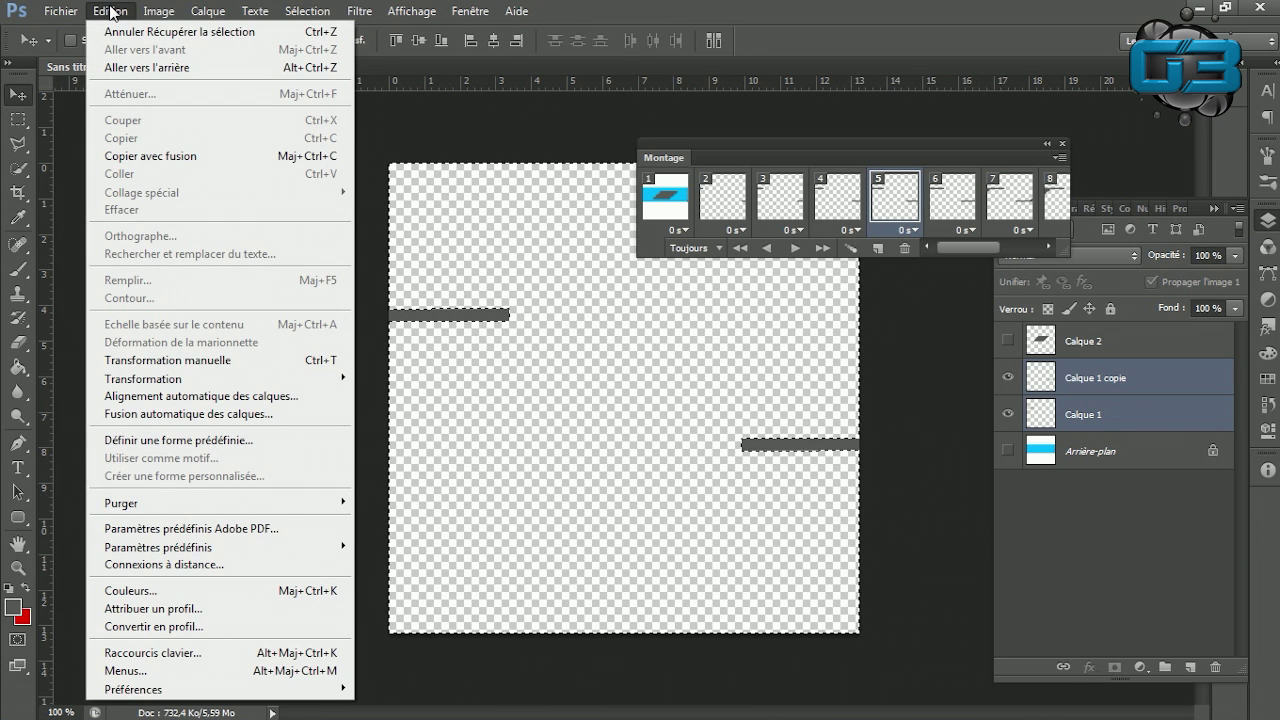
{"action": "left_click", "coordinate": [112, 12]}
{"action": "left_click", "coordinate": [726, 208]}
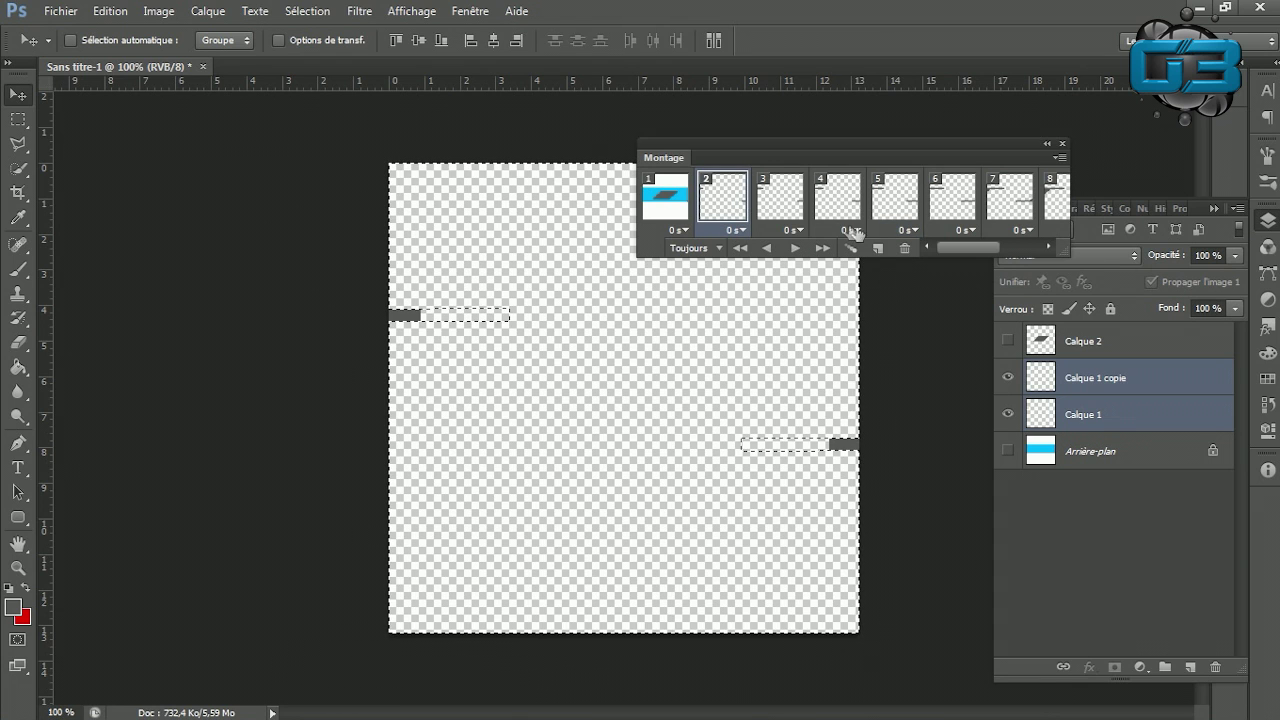
{"action": "left_click", "coordinate": [905, 248]}
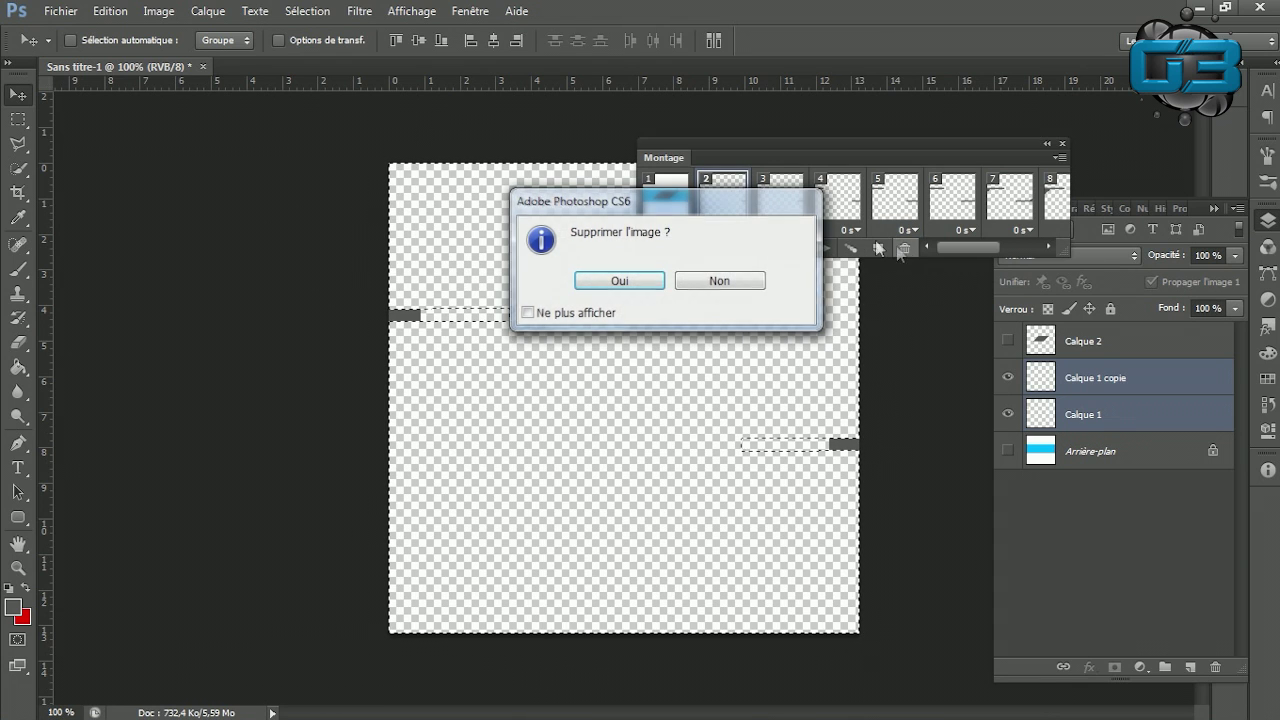
{"action": "left_click", "coordinate": [643, 281]}
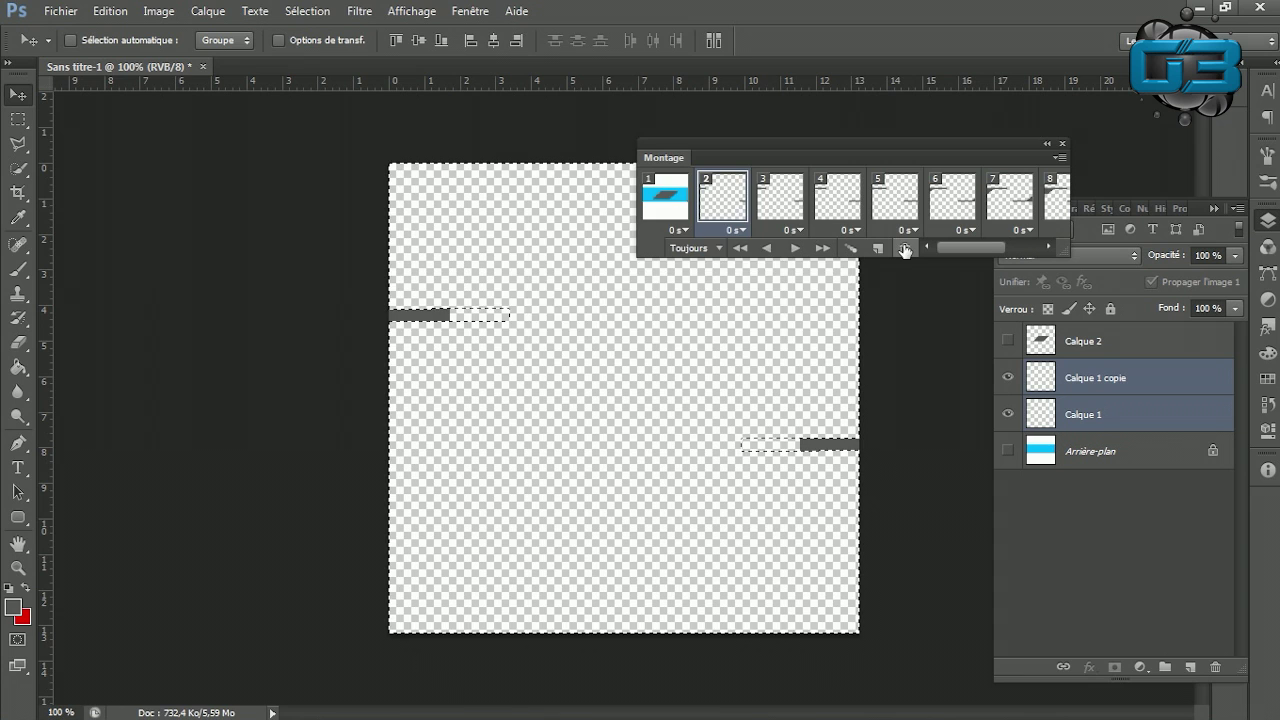
{"action": "left_click", "coordinate": [905, 249]}
{"action": "left_click", "coordinate": [527, 313]}
{"action": "left_click", "coordinate": [594, 284]}
{"action": "left_click", "coordinate": [905, 249]}
{"action": "left_click", "coordinate": [905, 249]}
{"action": "left_click", "coordinate": [905, 249]}
{"action": "left_click", "coordinate": [905, 249]}
{"action": "left_click", "coordinate": [905, 249]}
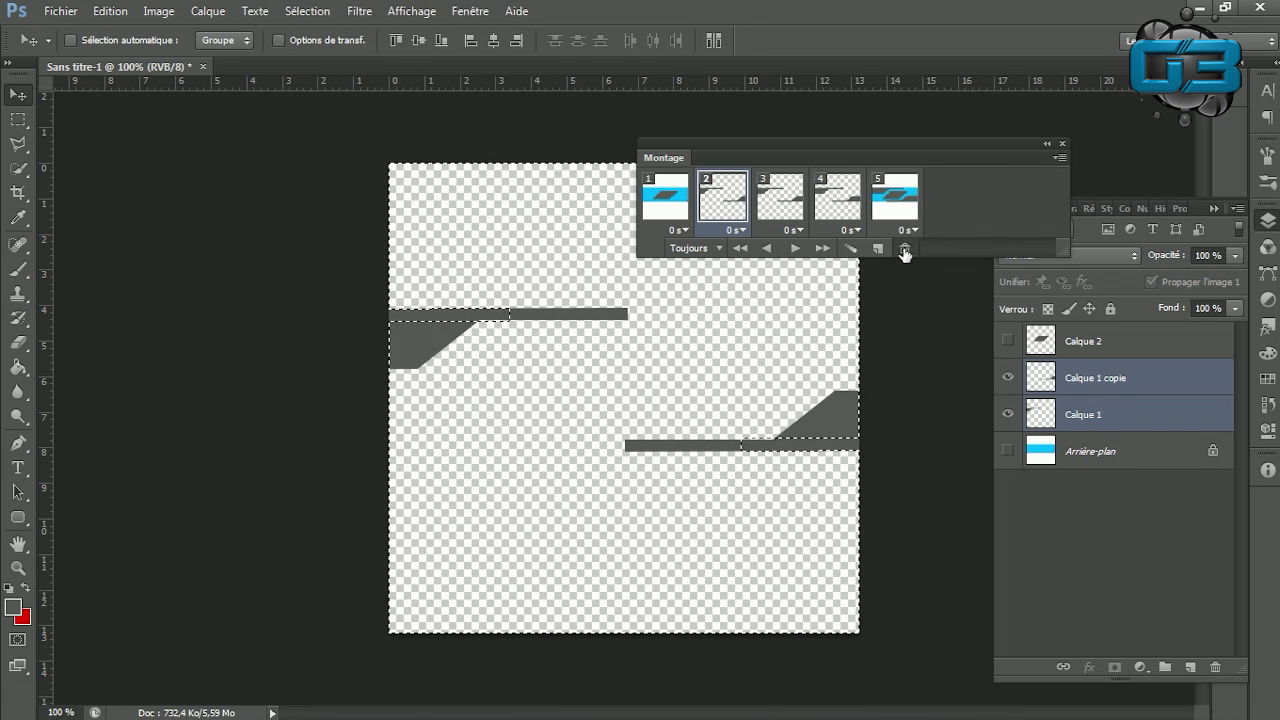
{"action": "left_click", "coordinate": [905, 249]}
{"action": "left_click", "coordinate": [905, 249]}
{"action": "left_click", "coordinate": [905, 249]}
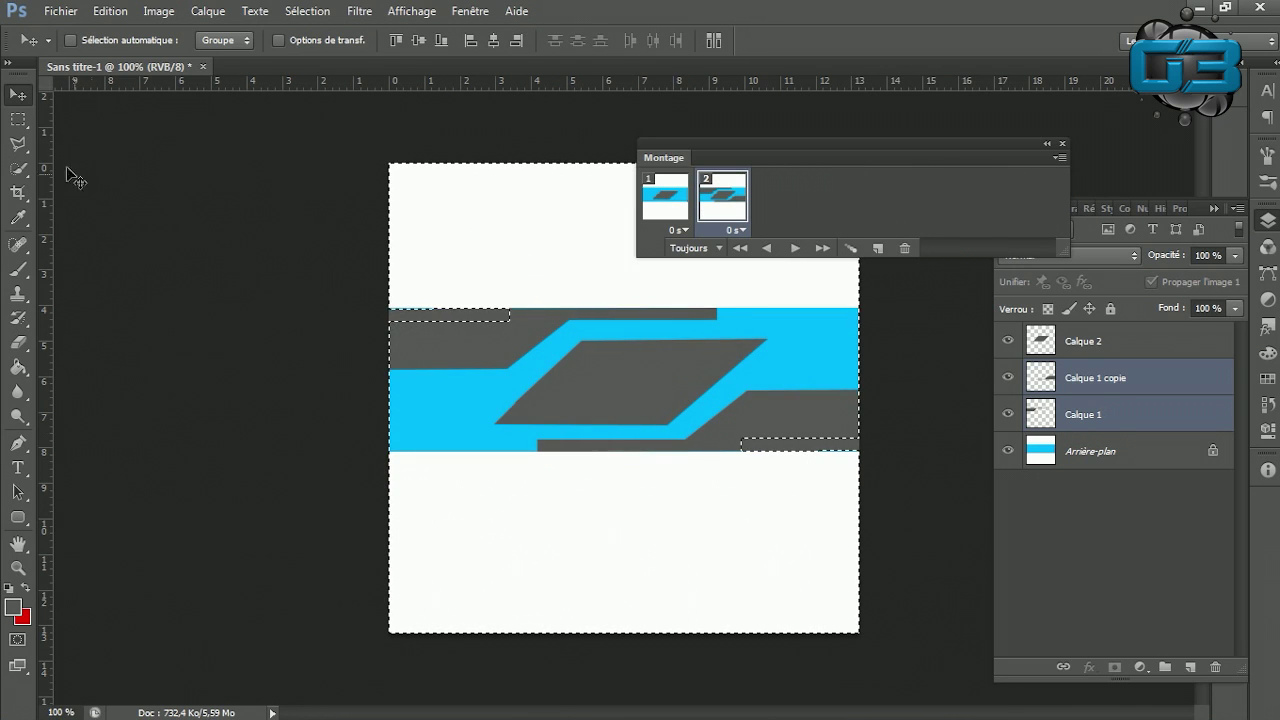
Clear the active selection and tween frame 2 with the previous frame, adding 10 frames with all layers included.
{"action": "left_click", "coordinate": [23, 126]}
{"action": "left_click", "coordinate": [161, 153]}
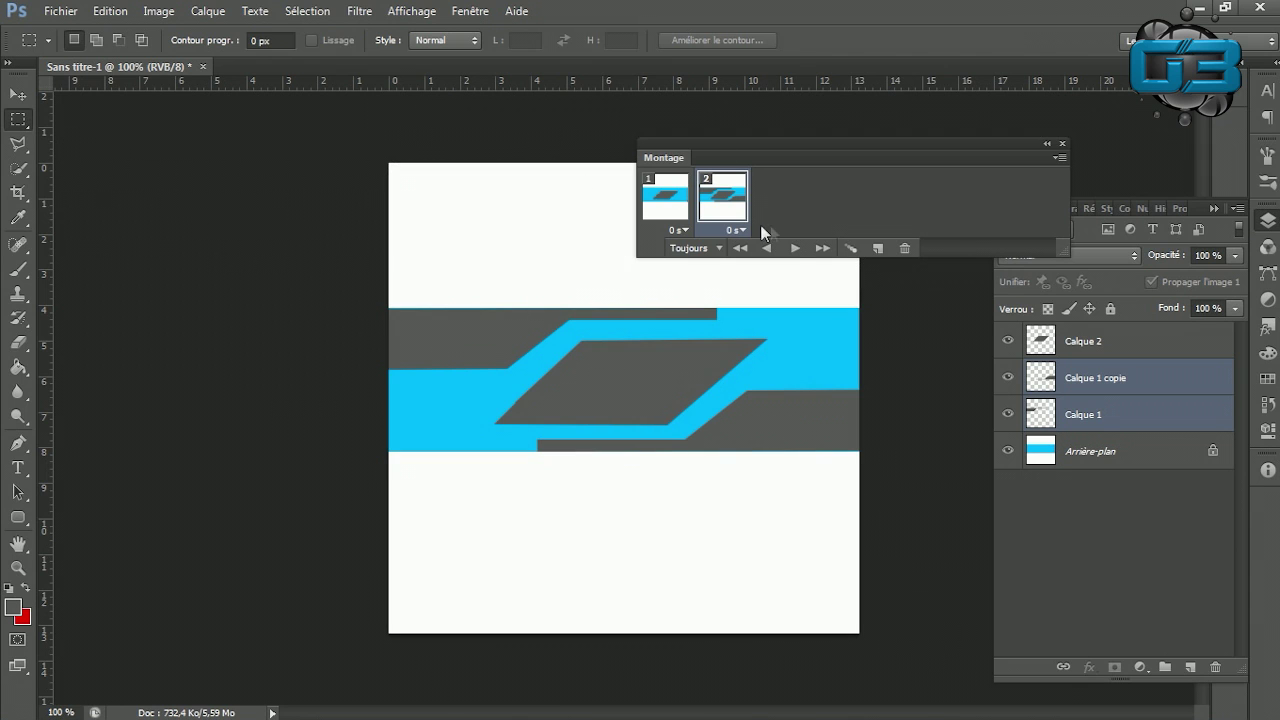
{"action": "left_click", "coordinate": [850, 248]}
{"action": "left_click", "coordinate": [505, 262]}
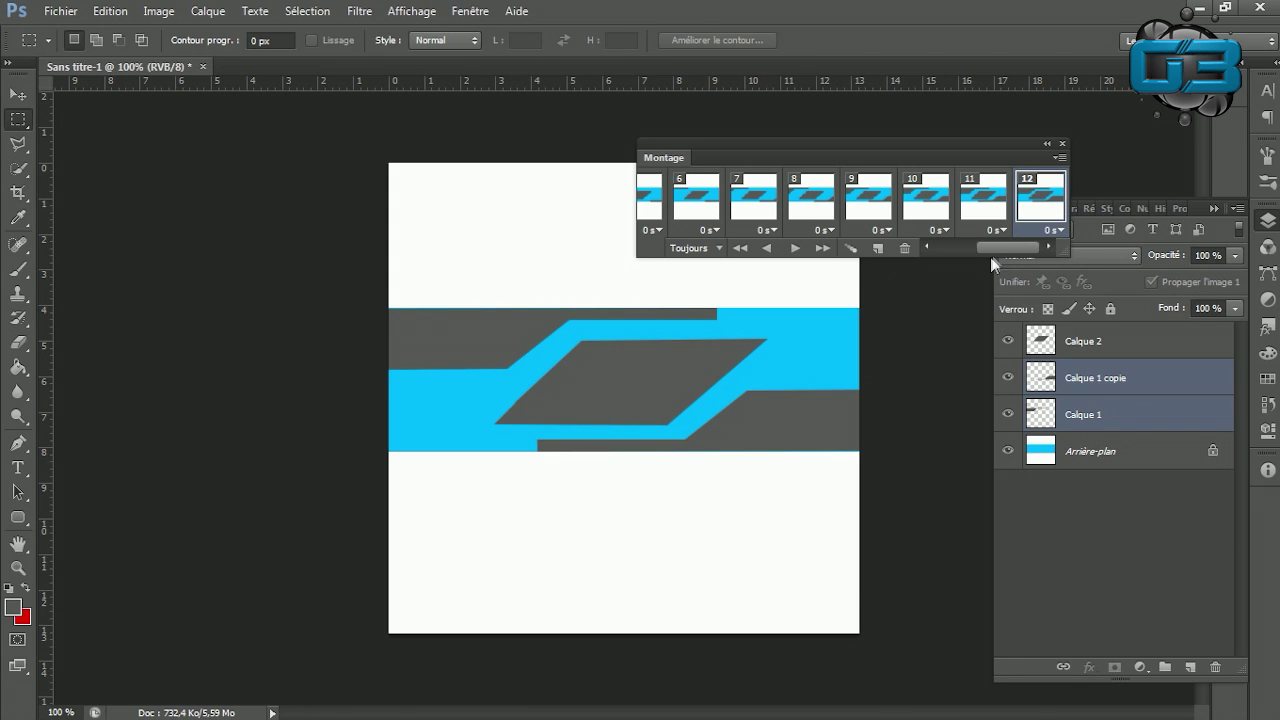
{"action": "left_click_drag", "start_coordinate": [1005, 249], "coordinate": [941, 251]}
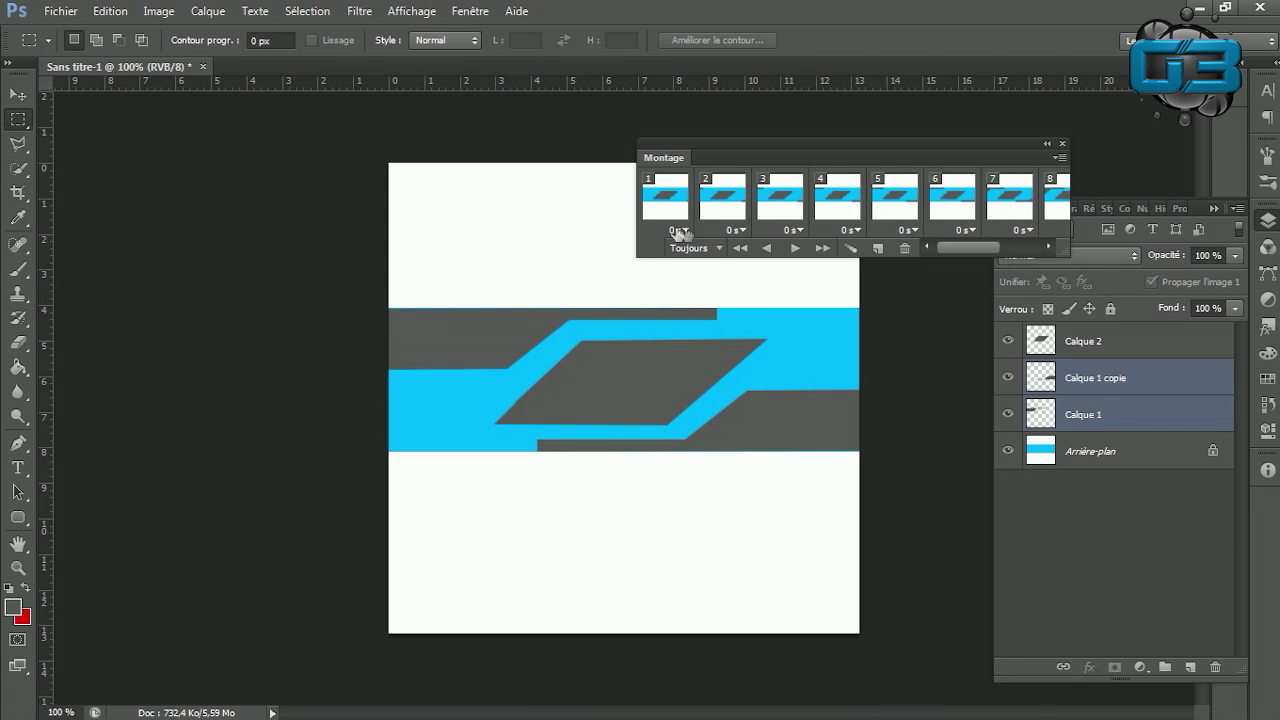
{"action": "left_click_drag", "start_coordinate": [979, 248], "coordinate": [1007, 252]}
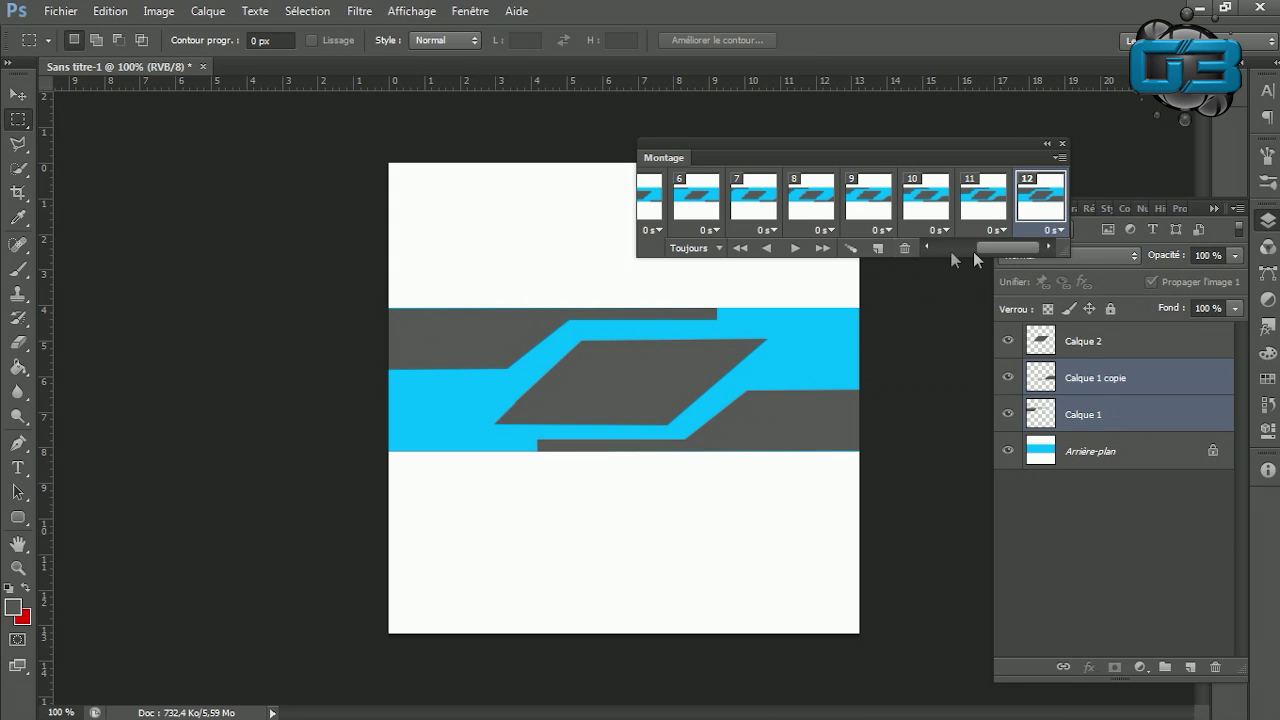
{"action": "left_click_drag", "start_coordinate": [993, 252], "coordinate": [939, 256]}
Set the delay of frames 1 to 7 to 0.1 second each.
{"action": "left_click", "coordinate": [686, 231]}
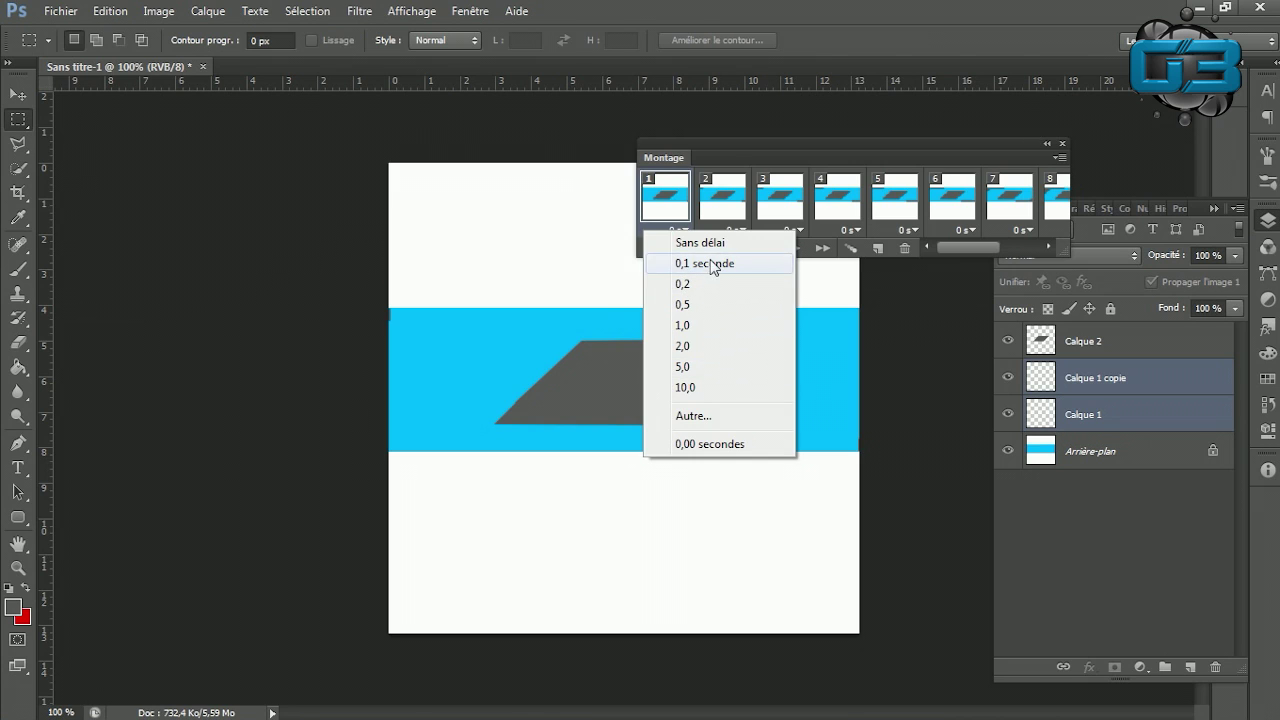
{"action": "left_click", "coordinate": [713, 264]}
{"action": "left_click", "coordinate": [741, 230]}
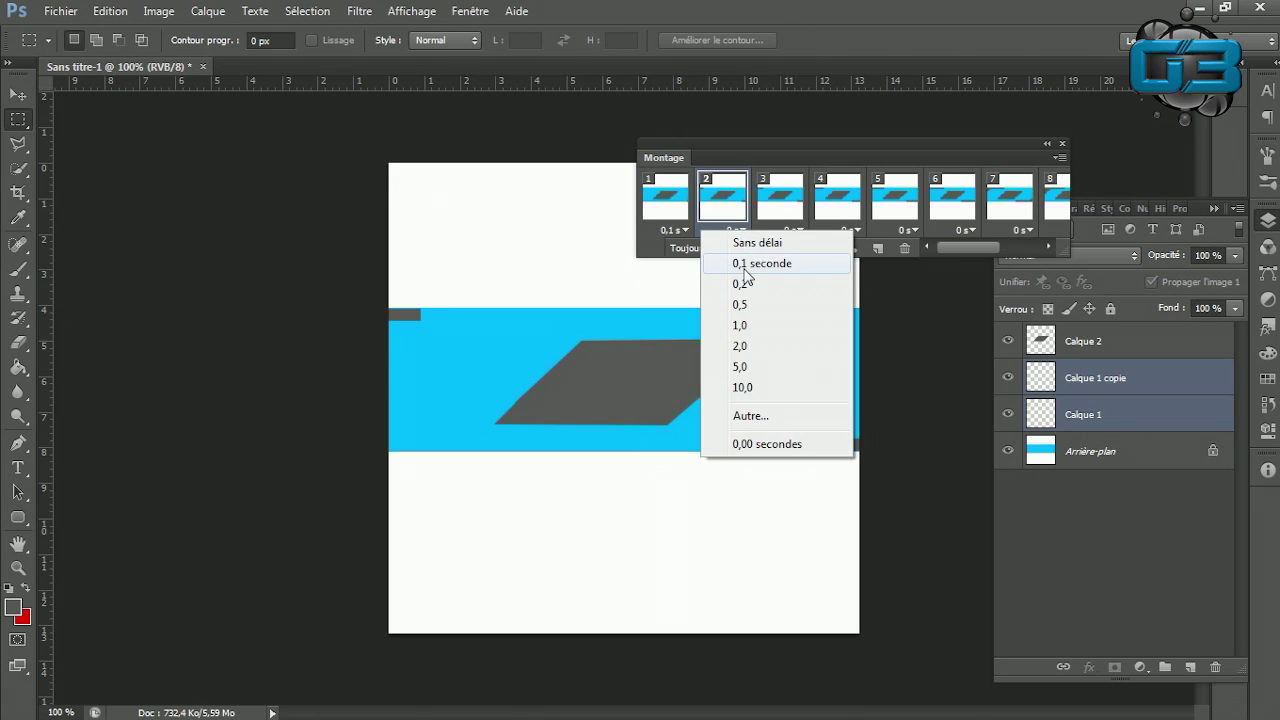
{"action": "left_click", "coordinate": [770, 262]}
{"action": "left_click", "coordinate": [798, 230]}
{"action": "left_click", "coordinate": [812, 262]}
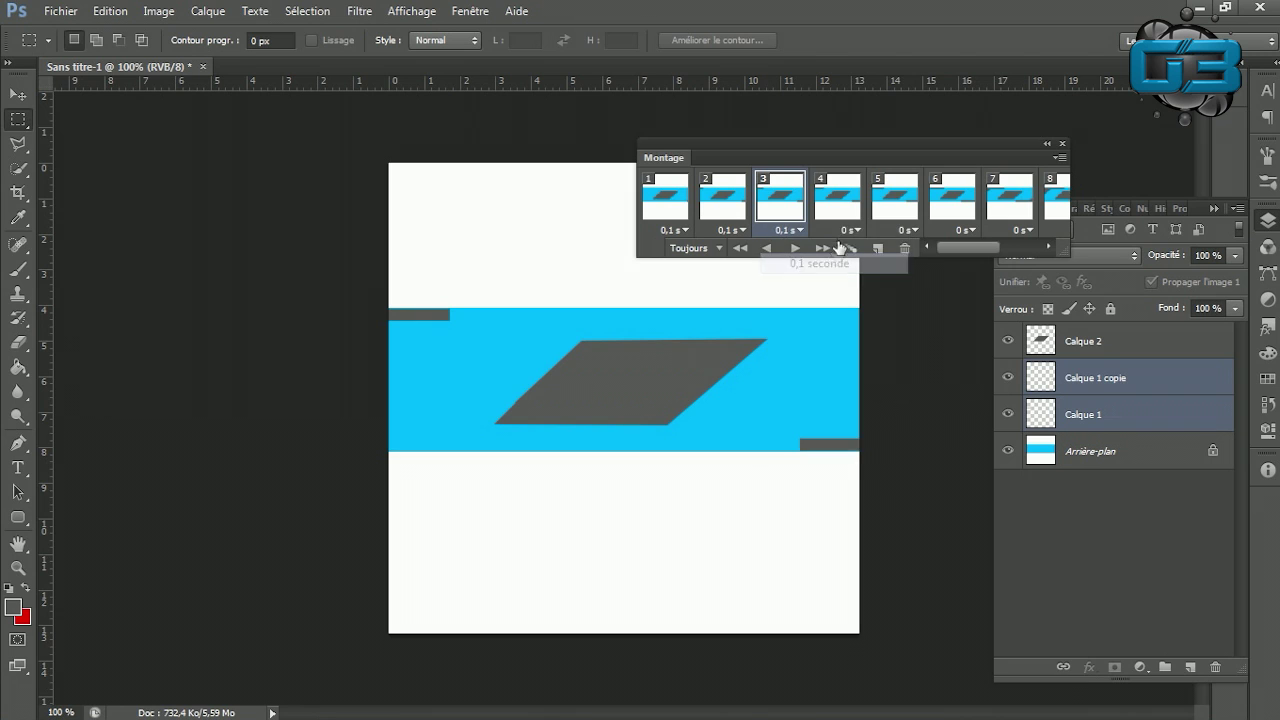
{"action": "left_click", "coordinate": [850, 230]}
{"action": "left_click", "coordinate": [858, 263]}
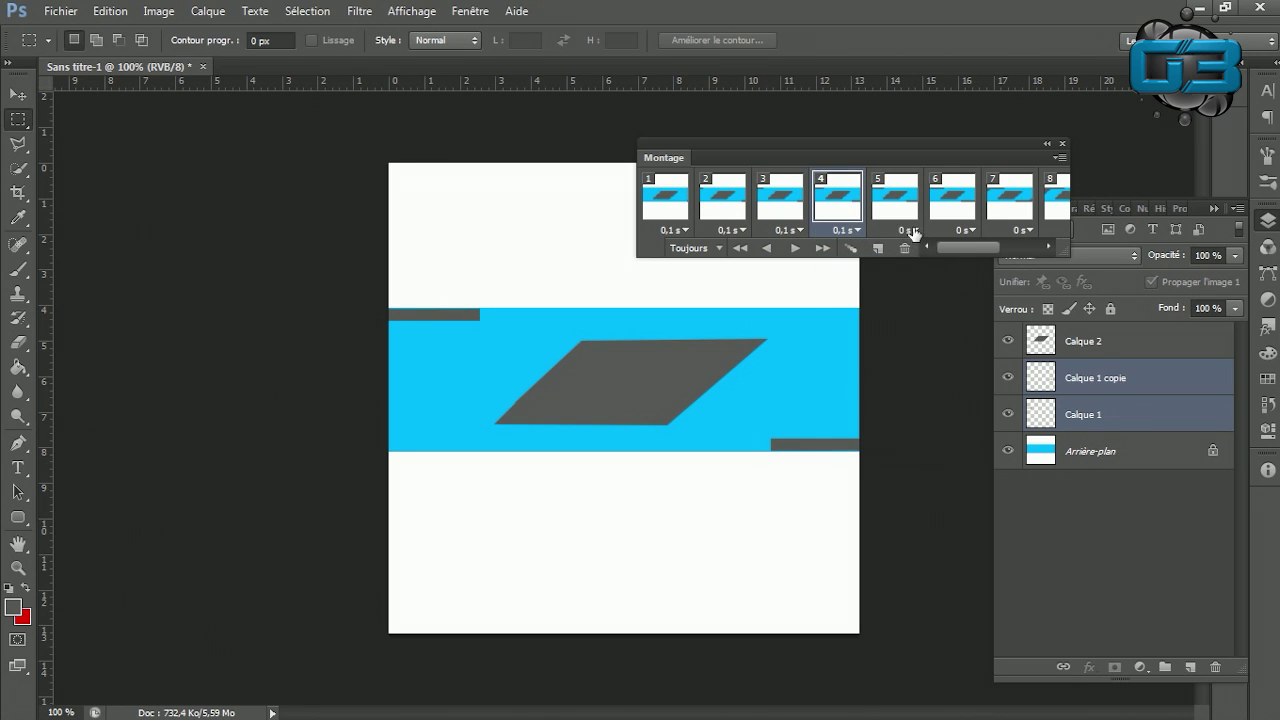
{"action": "left_click", "coordinate": [905, 230]}
{"action": "left_click", "coordinate": [890, 263]}
{"action": "left_click", "coordinate": [966, 230]}
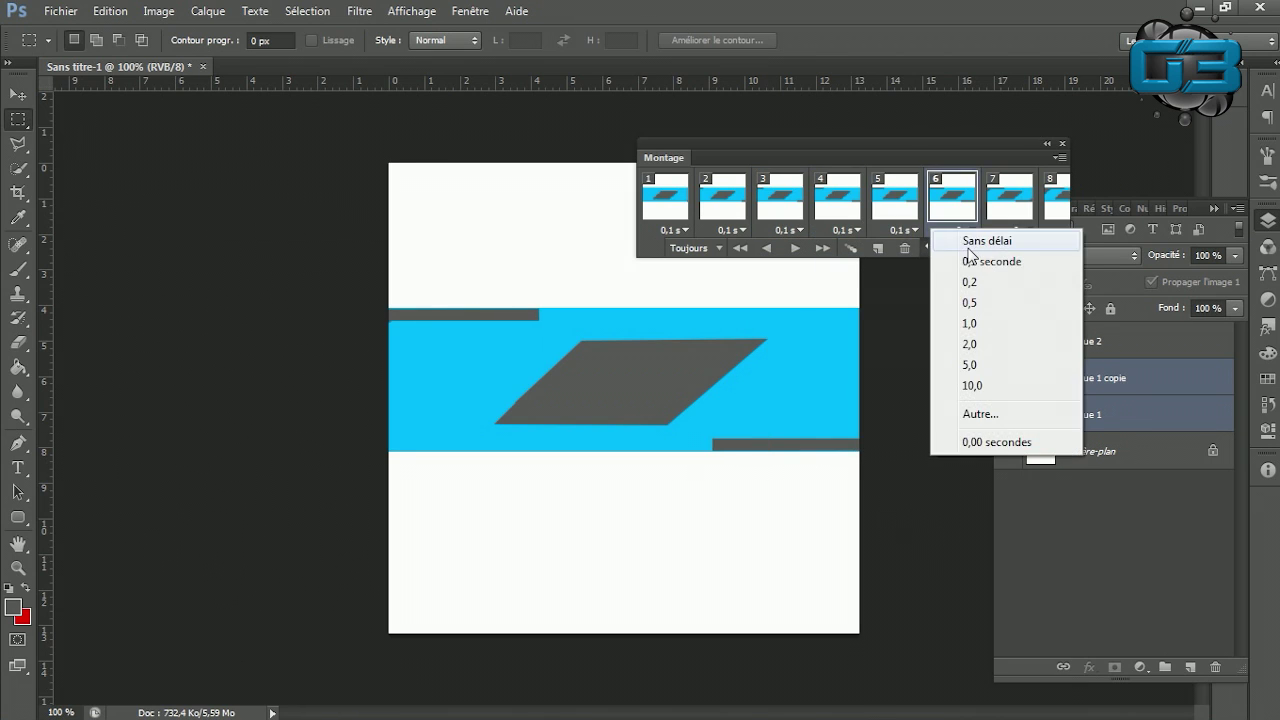
{"action": "left_click", "coordinate": [970, 263]}
{"action": "left_click", "coordinate": [1020, 230]}
{"action": "left_click", "coordinate": [1025, 264]}
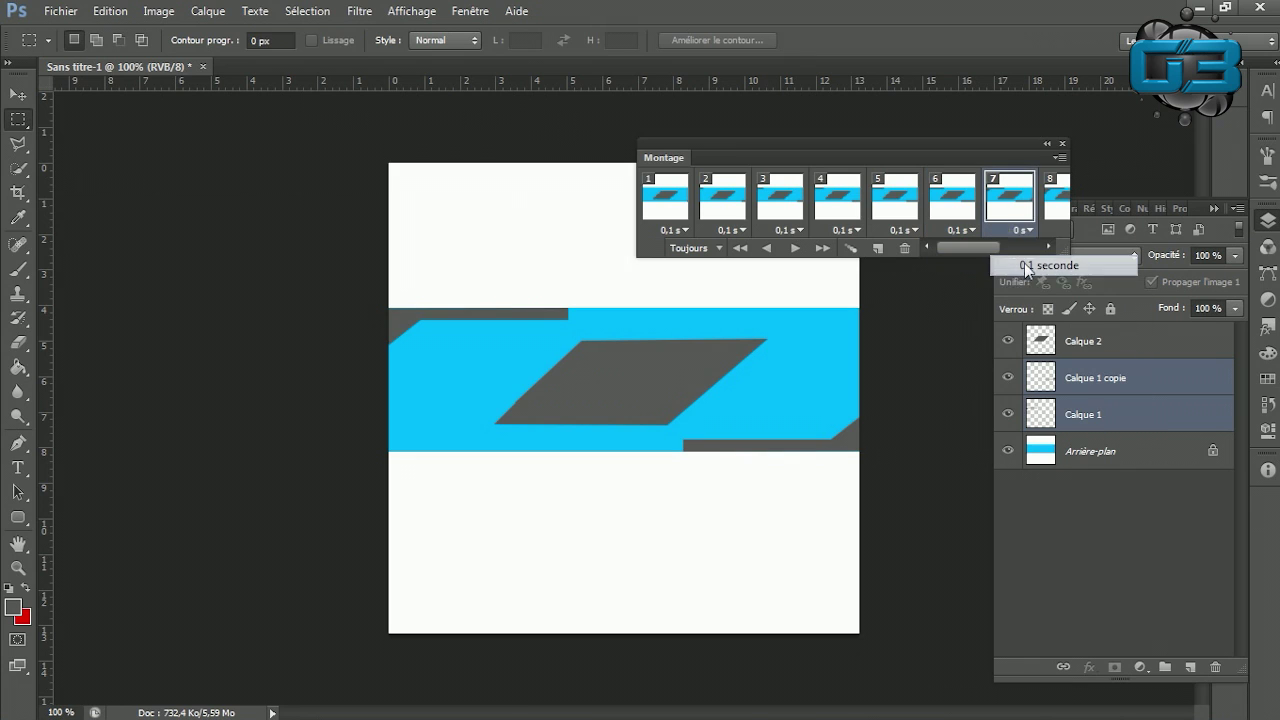
Set the delay of frames 8 to 11 to 0.1 second each and of frame 12 to 5 seconds.
{"action": "left_click_drag", "start_coordinate": [984, 246], "coordinate": [1010, 246]}
{"action": "left_click", "coordinate": [930, 230]}
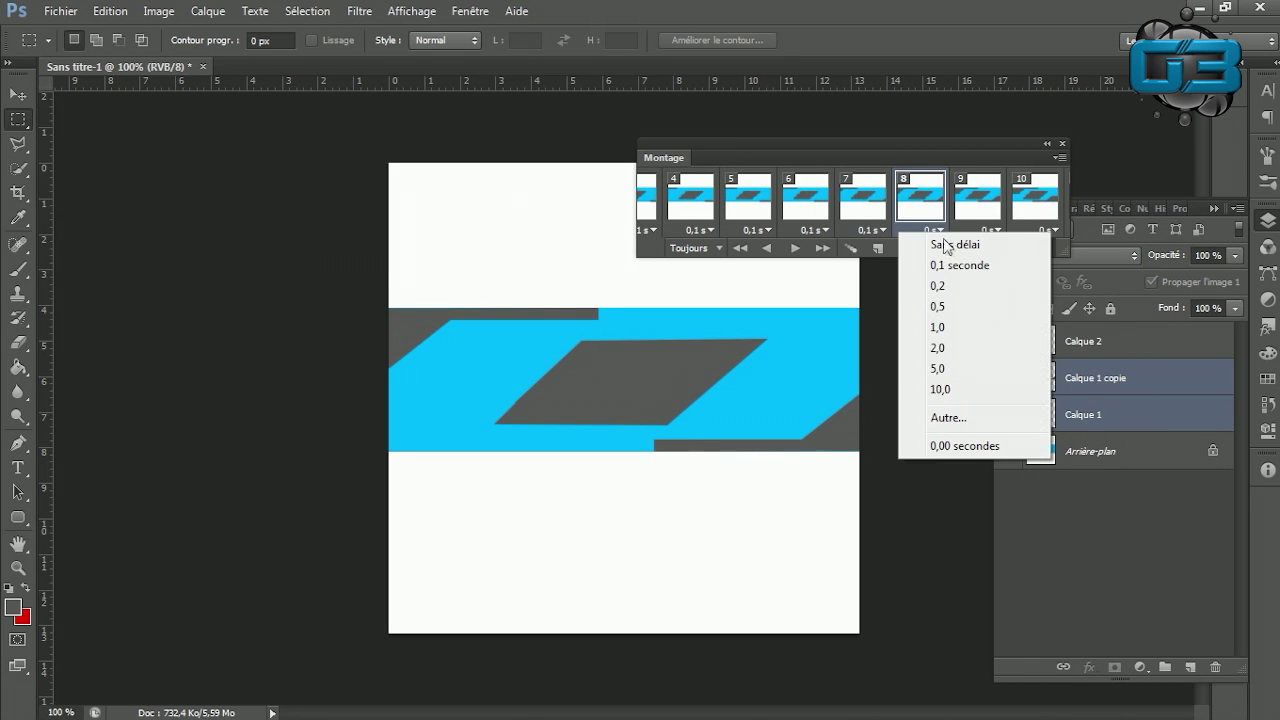
{"action": "left_click", "coordinate": [977, 262]}
{"action": "left_click", "coordinate": [985, 230]}
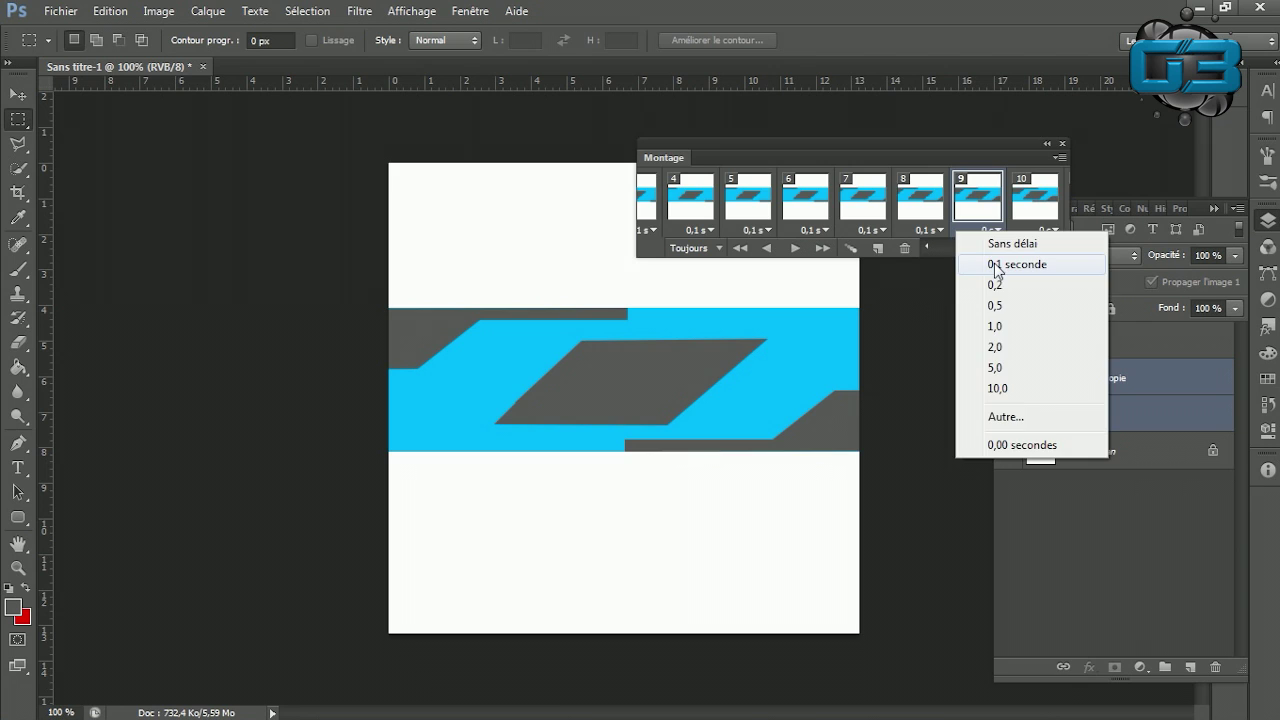
{"action": "left_click", "coordinate": [990, 263]}
{"action": "left_click_drag", "start_coordinate": [992, 249], "coordinate": [1015, 252]}
{"action": "left_click", "coordinate": [945, 231]}
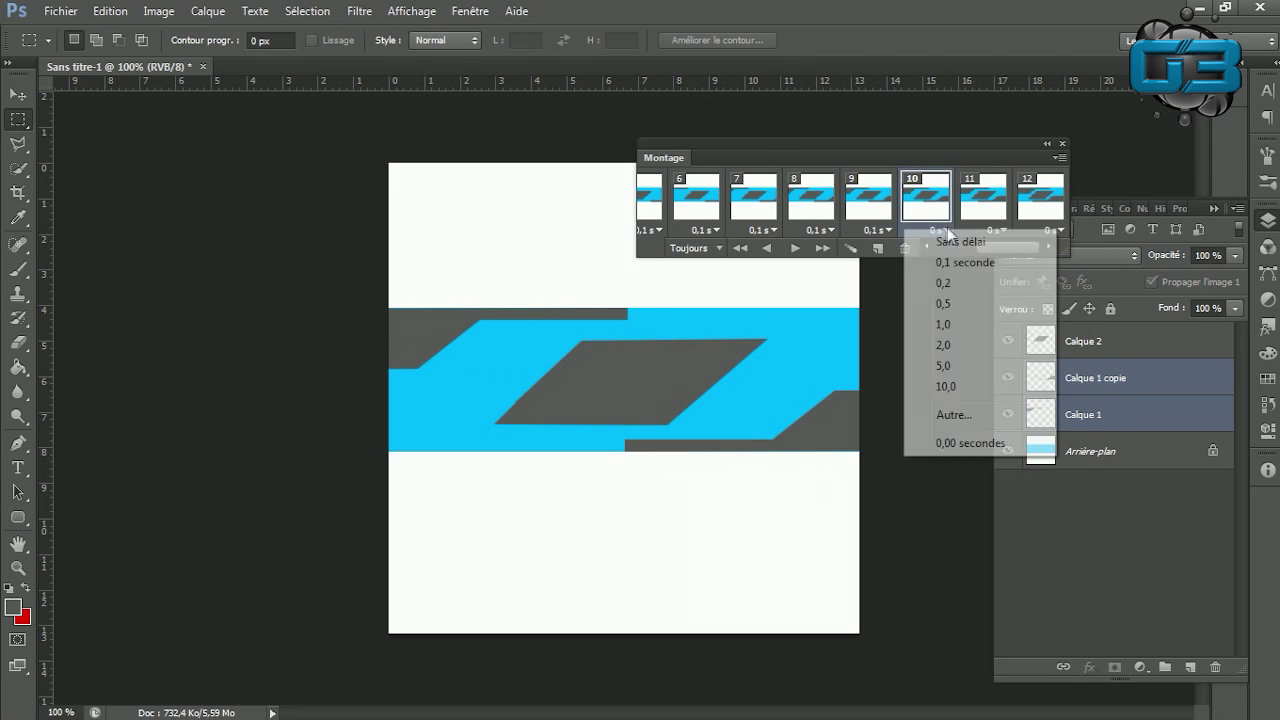
{"action": "left_click", "coordinate": [943, 263]}
{"action": "left_click", "coordinate": [997, 230]}
{"action": "left_click", "coordinate": [1003, 264]}
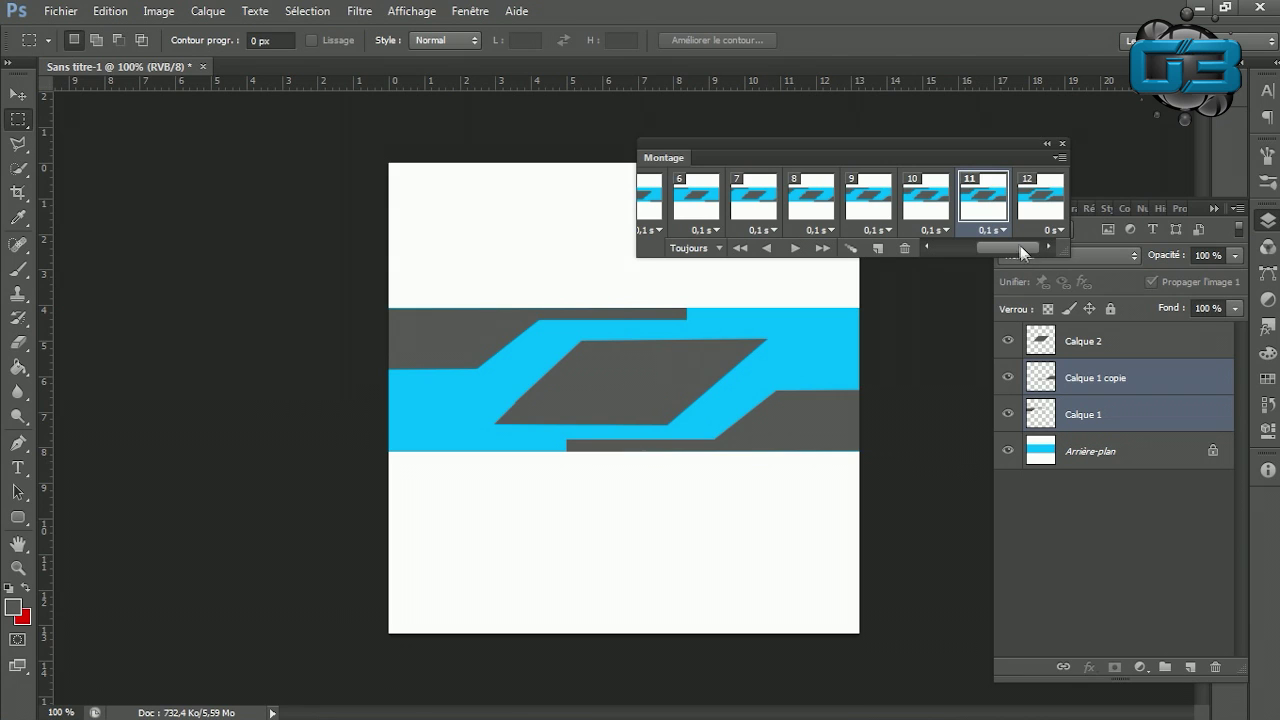
{"action": "left_click", "coordinate": [1061, 231]}
{"action": "left_click", "coordinate": [1020, 364]}
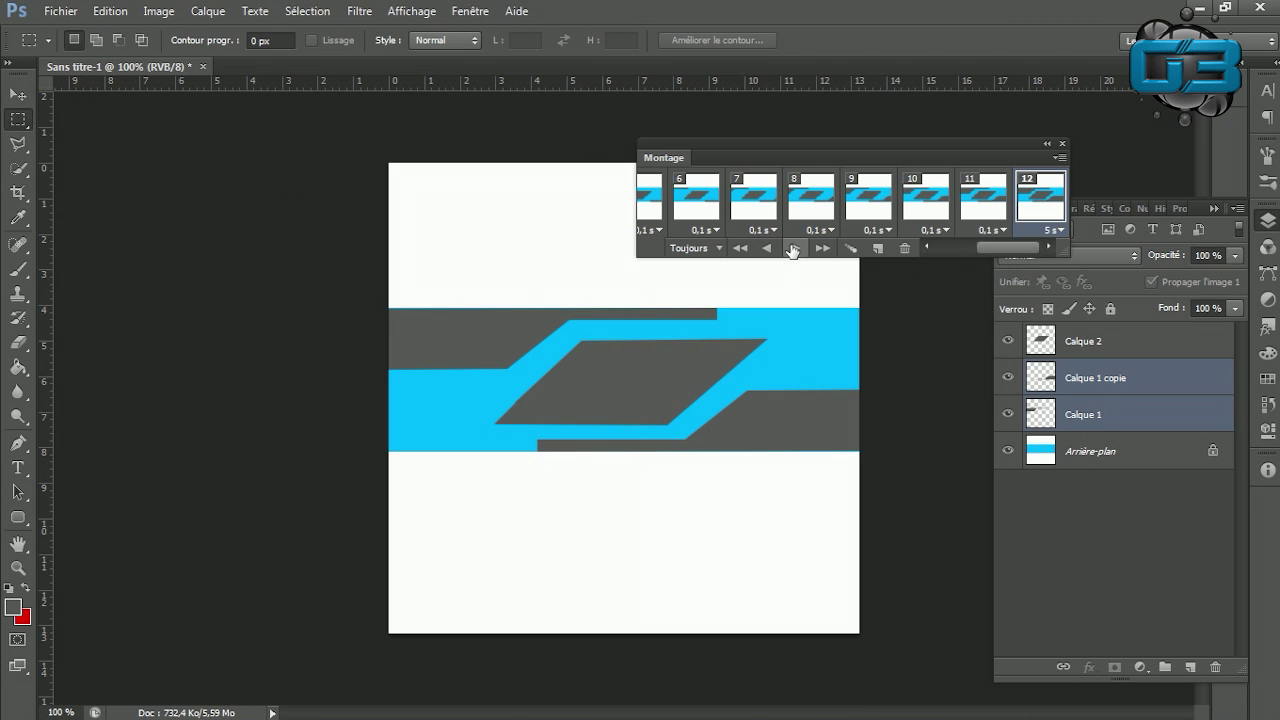
Move the Montage panel clear of the layer list and preview the animation, stopping it after the run.
{"action": "left_click_drag", "start_coordinate": [853, 142], "coordinate": [623, 97]}
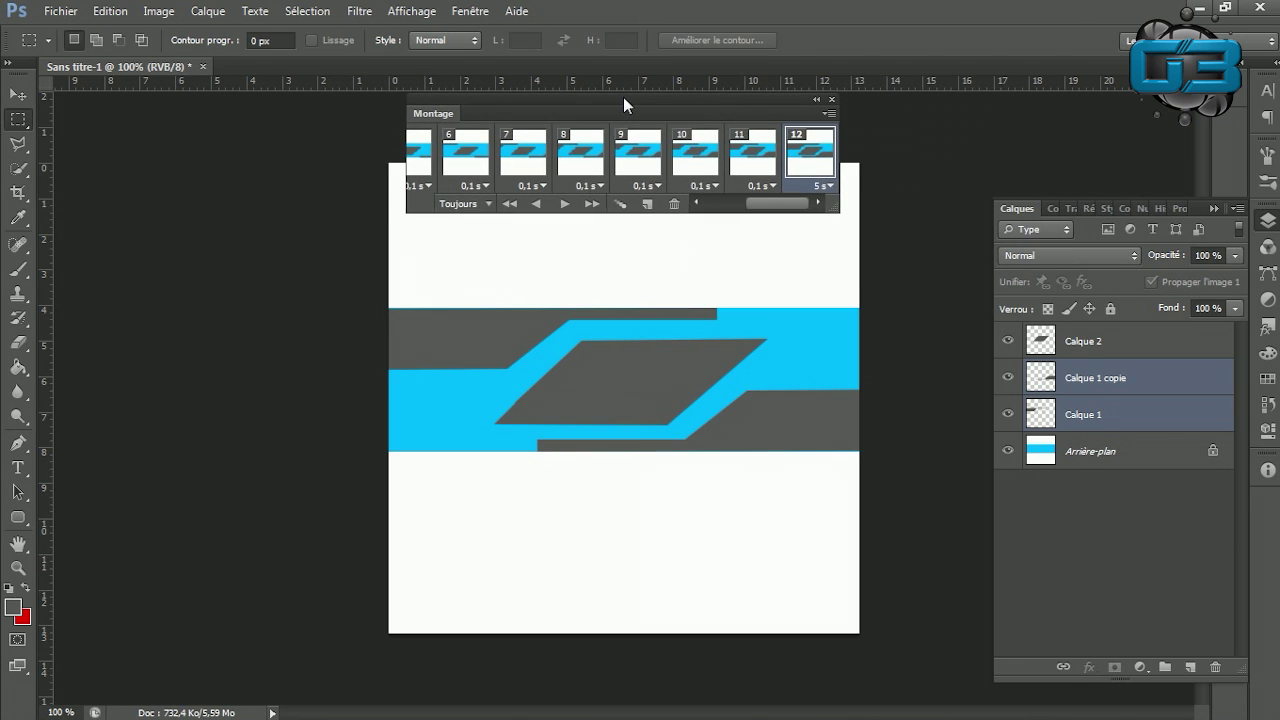
{"action": "left_click", "coordinate": [565, 203]}
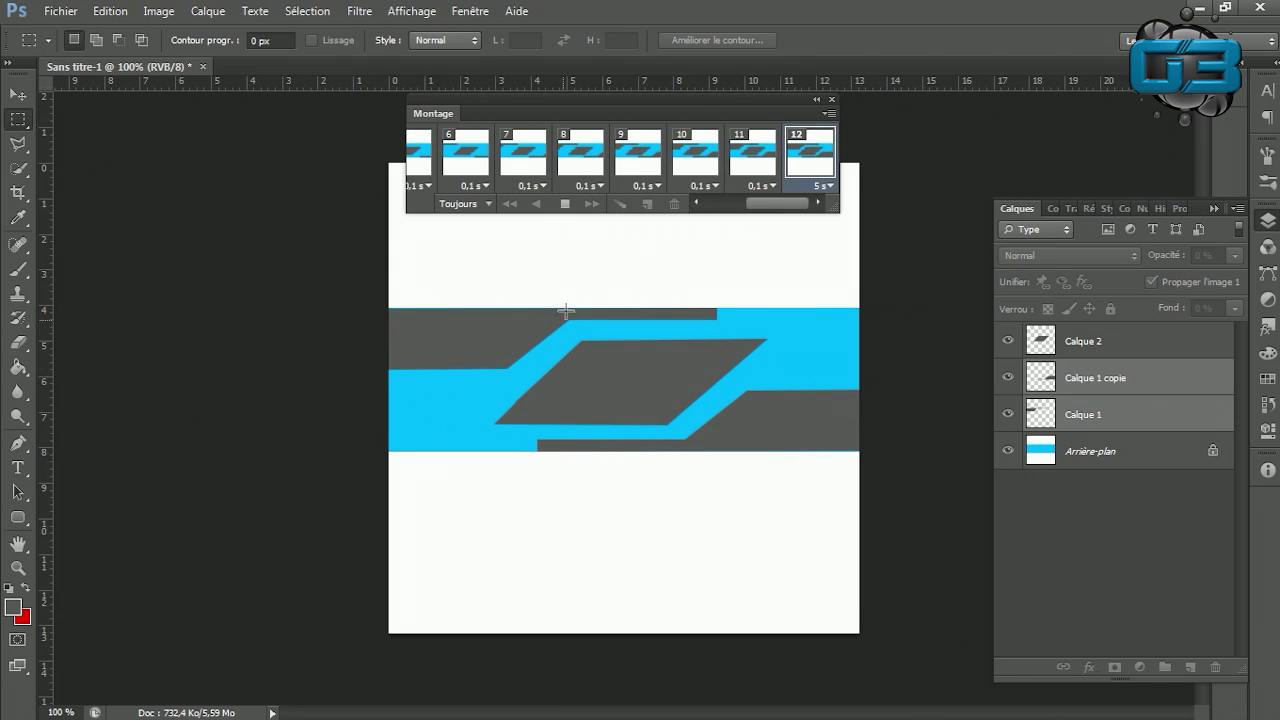
{"action": "left_click", "coordinate": [565, 203]}
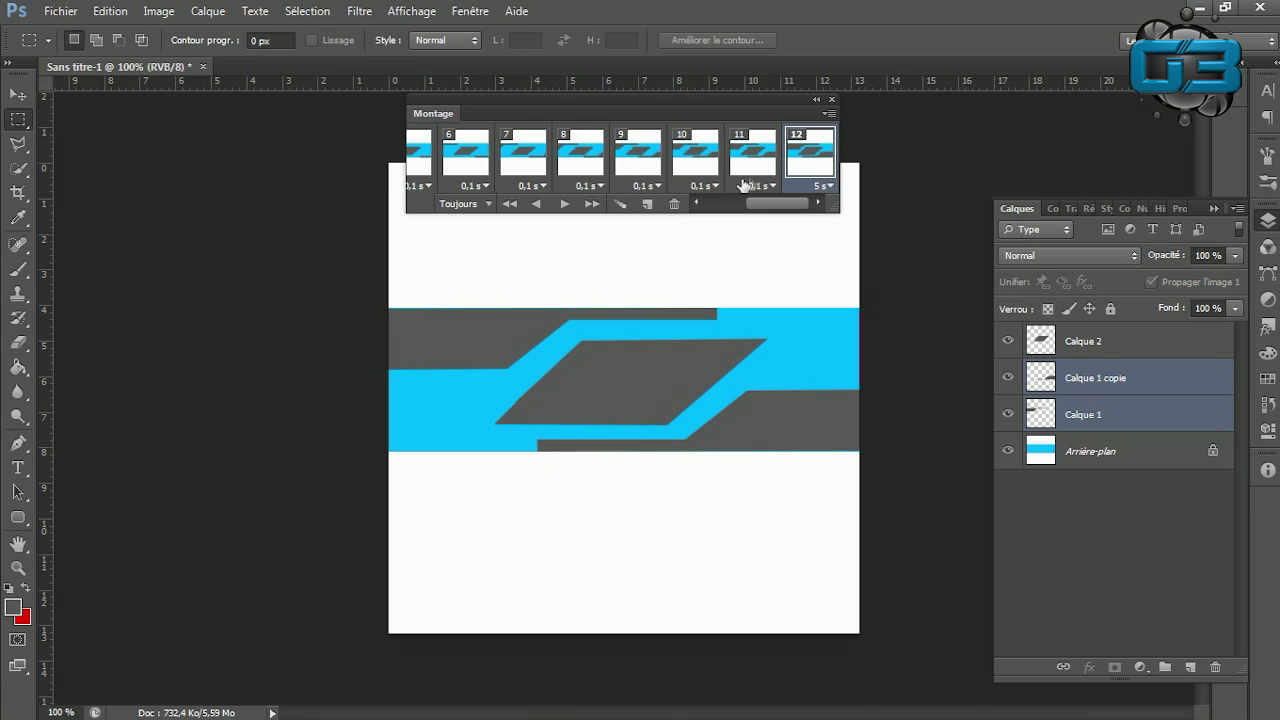
Lower the opacity of Calque 2 to 0 % in frame 12.
{"action": "left_click", "coordinate": [810, 155]}
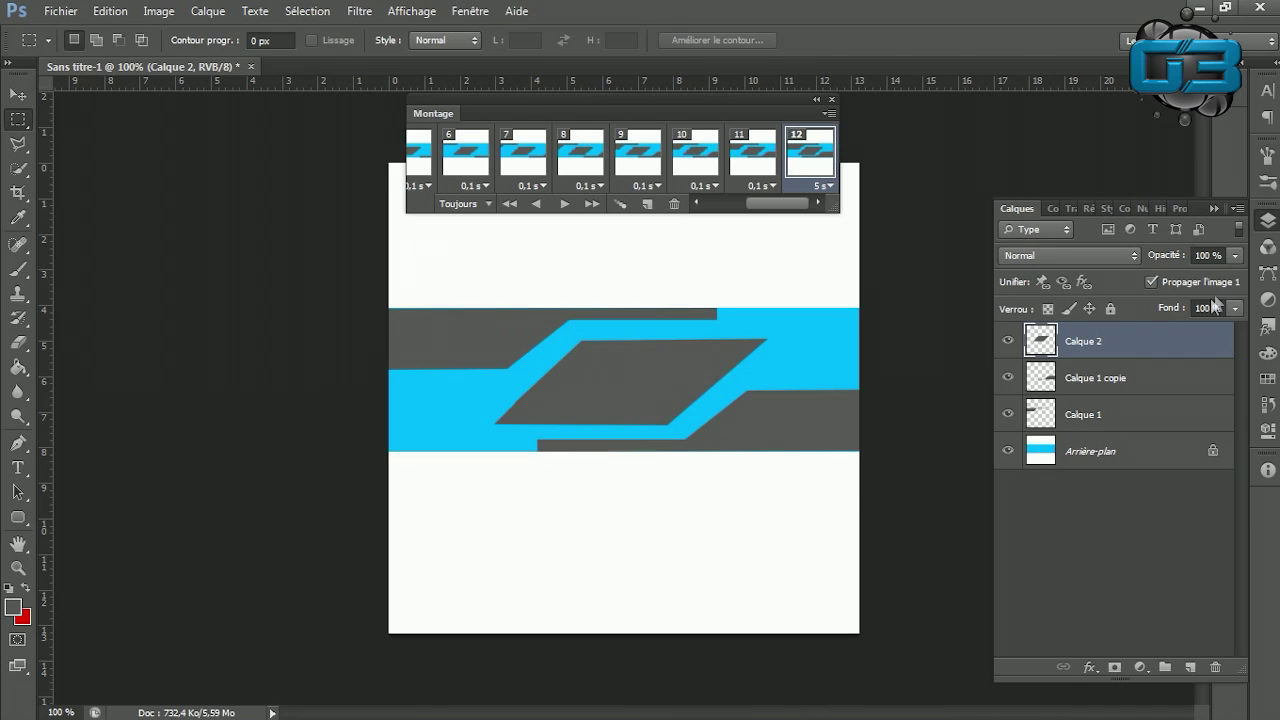
{"action": "left_click", "coordinate": [1235, 256]}
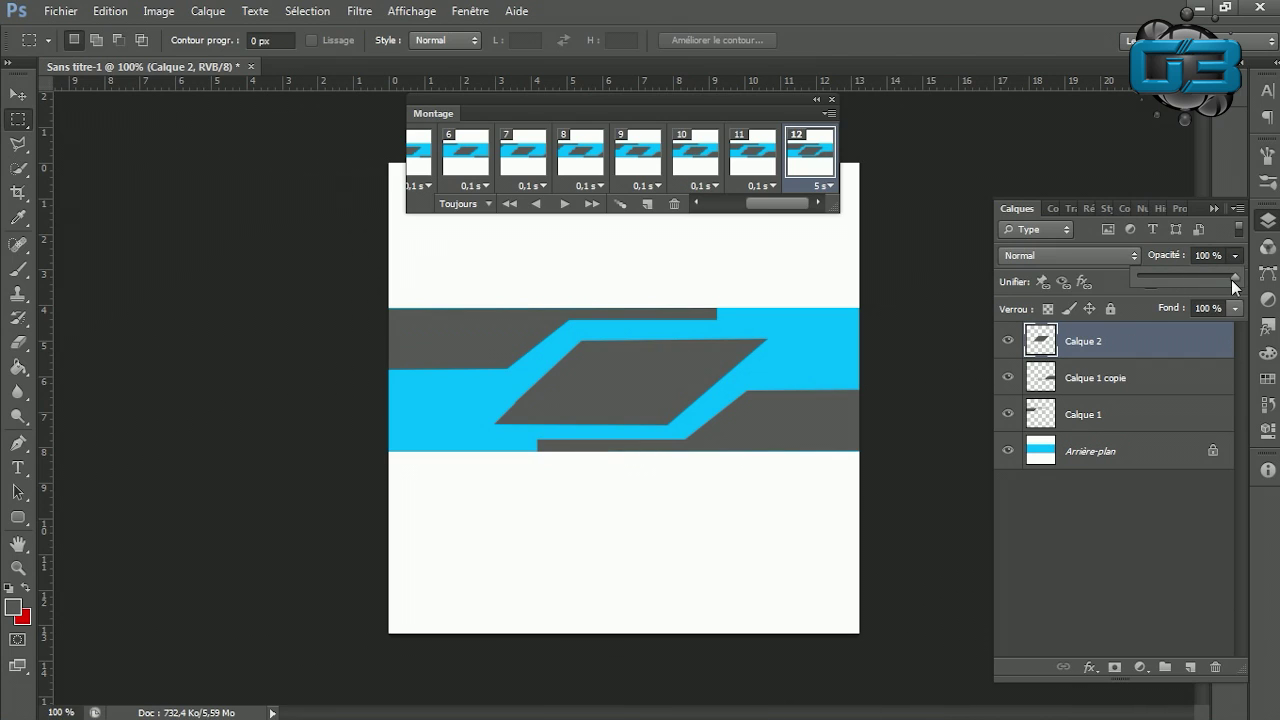
{"action": "left_click_drag", "start_coordinate": [1215, 283], "coordinate": [1112, 288]}
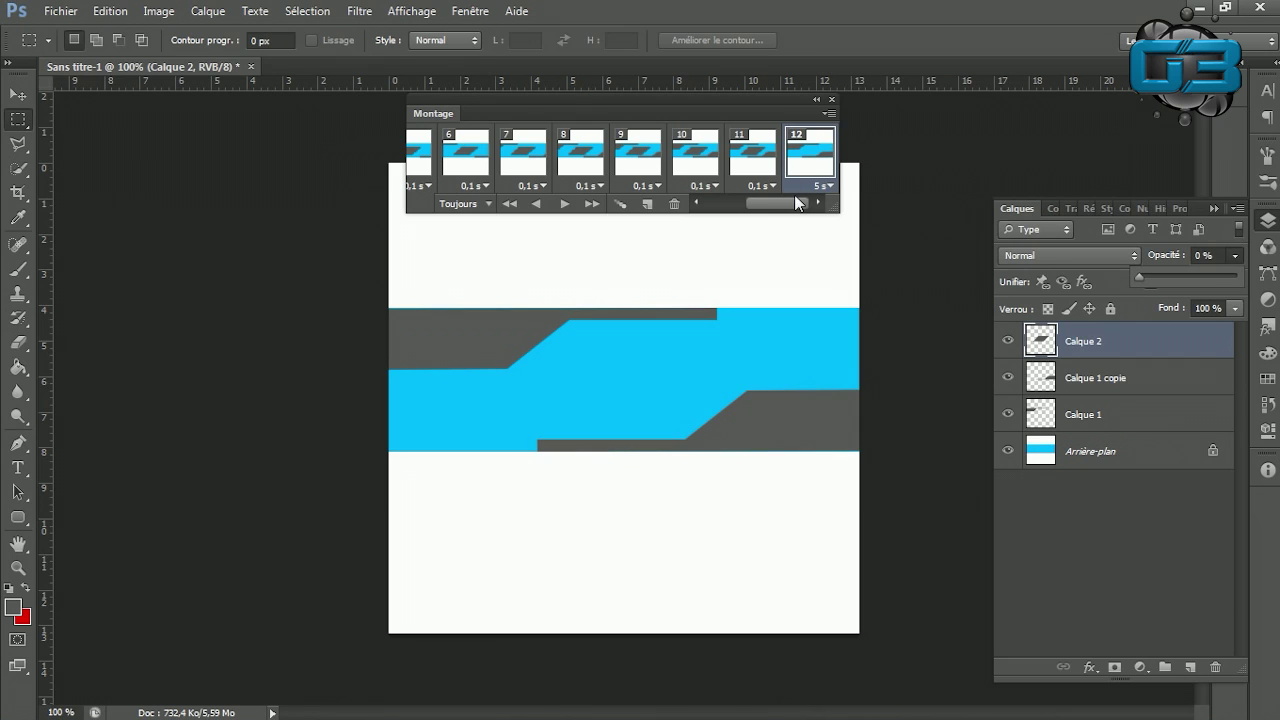
Try tweening frame 12 with the previous frame, adding 5 frames for only the selected layer Calque 2, opacity only.
{"action": "left_click", "coordinate": [619, 205]}
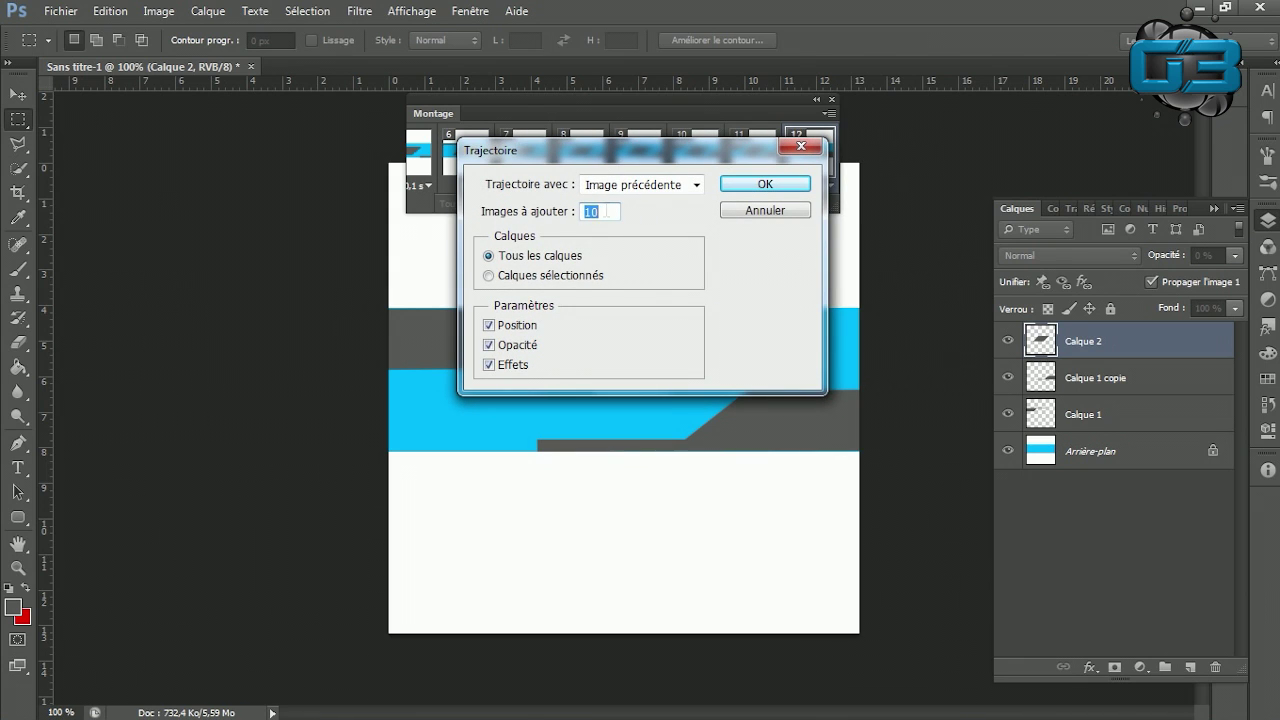
{"action": "left_click", "coordinate": [489, 276]}
{"action": "left_click", "coordinate": [766, 185]}
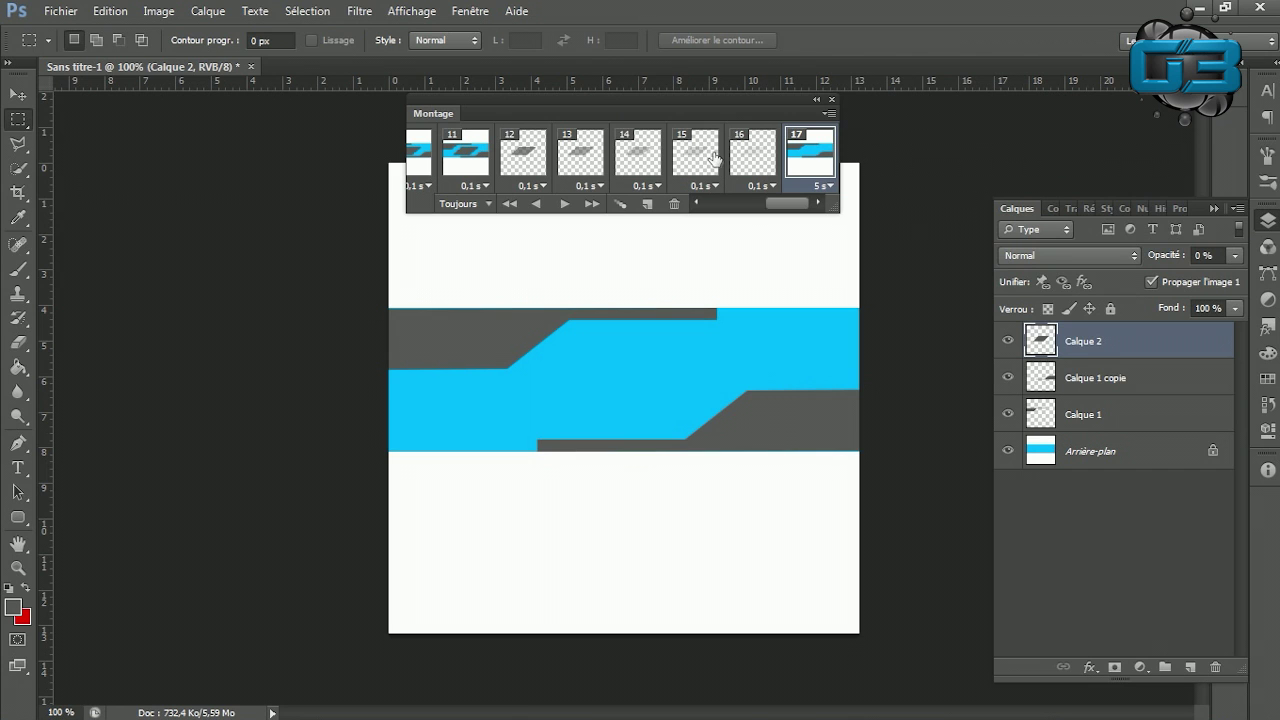
Delete the tweened frames 12 to 16 that contain only Calque 2.
{"action": "left_click", "coordinate": [752, 162]}
{"action": "left_click", "coordinate": [675, 205]}
{"action": "left_click", "coordinate": [744, 164]}
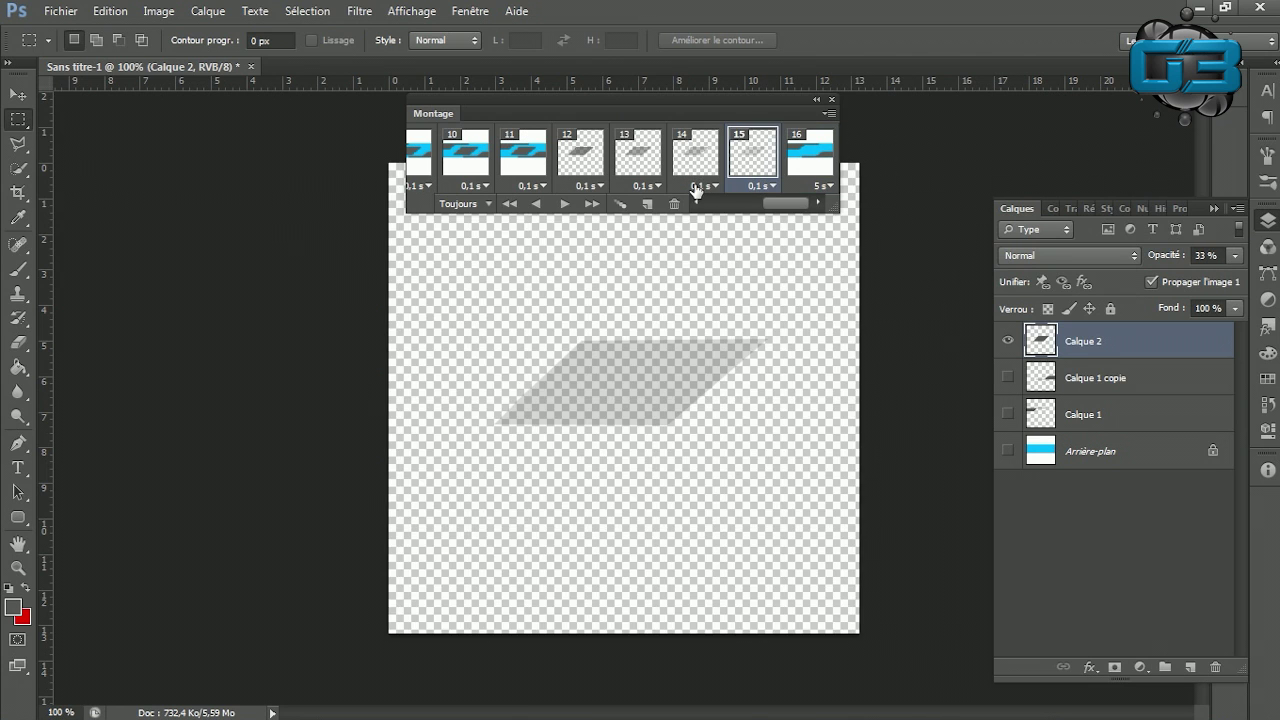
{"action": "left_click", "coordinate": [675, 204]}
{"action": "left_click", "coordinate": [740, 153]}
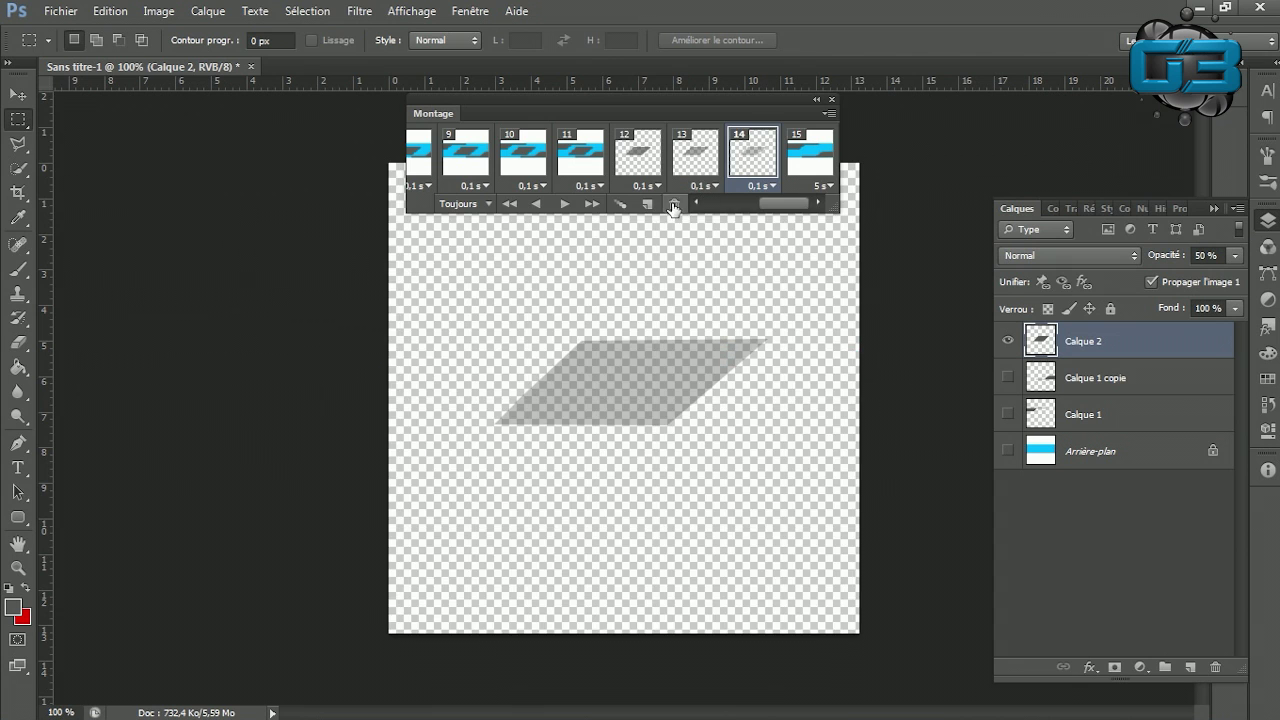
{"action": "left_click", "coordinate": [674, 206]}
{"action": "left_click", "coordinate": [691, 160]}
{"action": "left_click", "coordinate": [676, 204]}
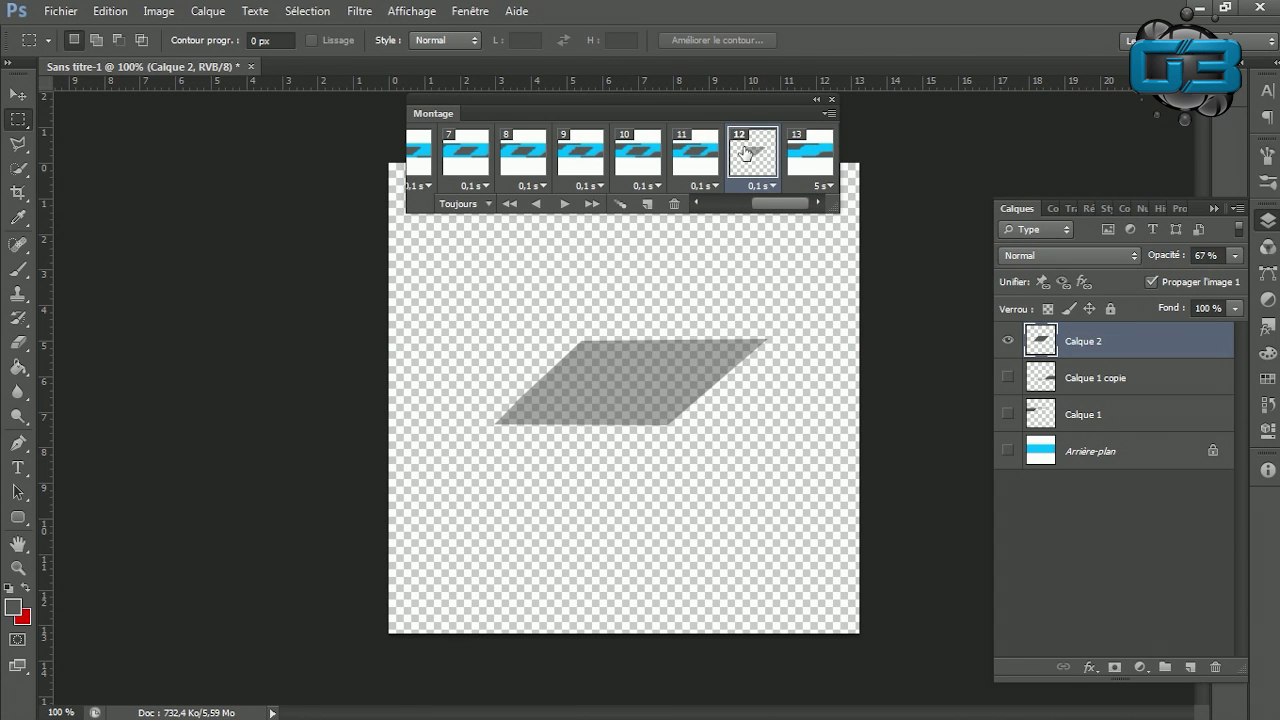
{"action": "left_click", "coordinate": [674, 204]}
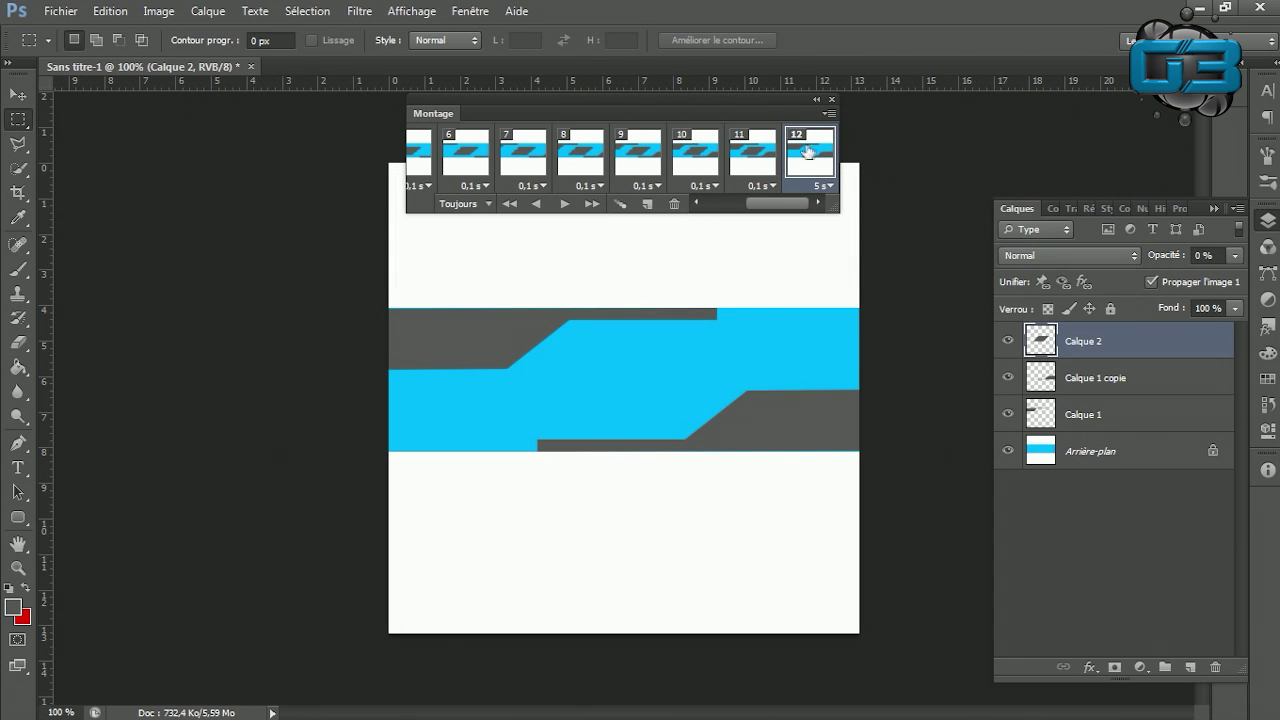
Tween frame 12 with the previous frame, adding 5 frames with all layers included and only opacity interpolated.
{"action": "left_click", "coordinate": [648, 205]}
{"action": "left_click", "coordinate": [620, 204]}
{"action": "left_click", "coordinate": [499, 255]}
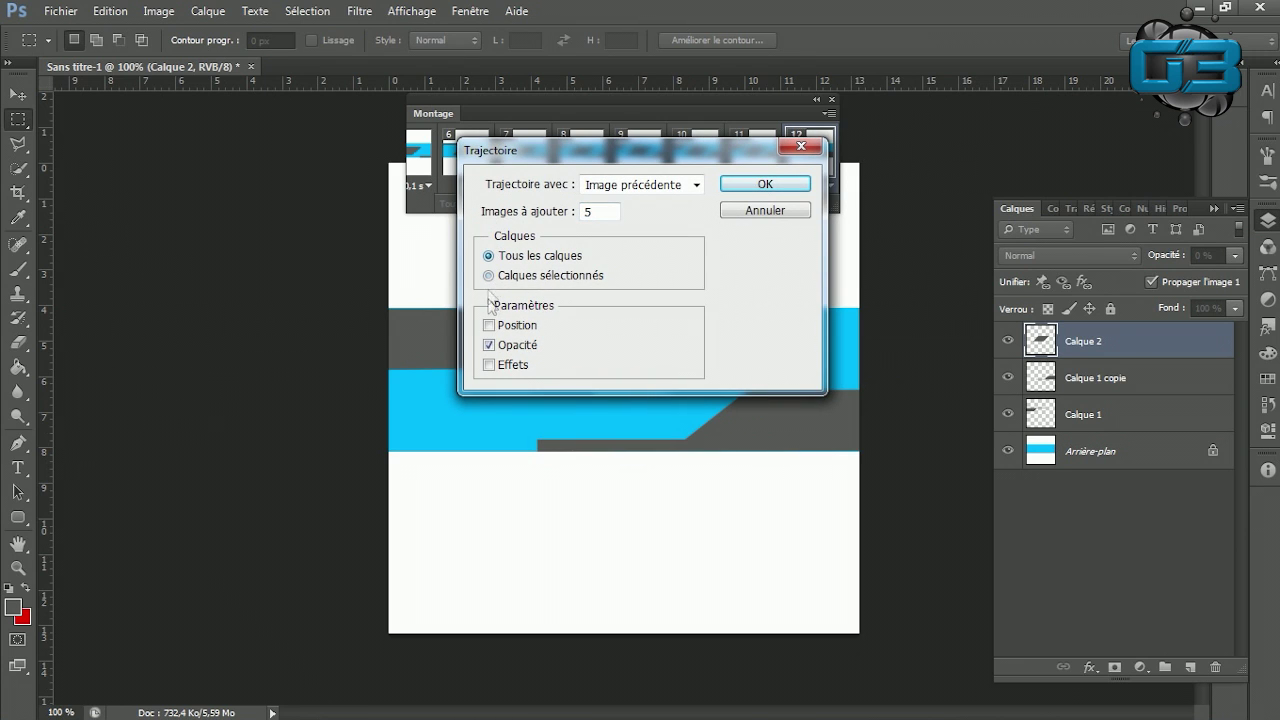
{"action": "left_click", "coordinate": [755, 185]}
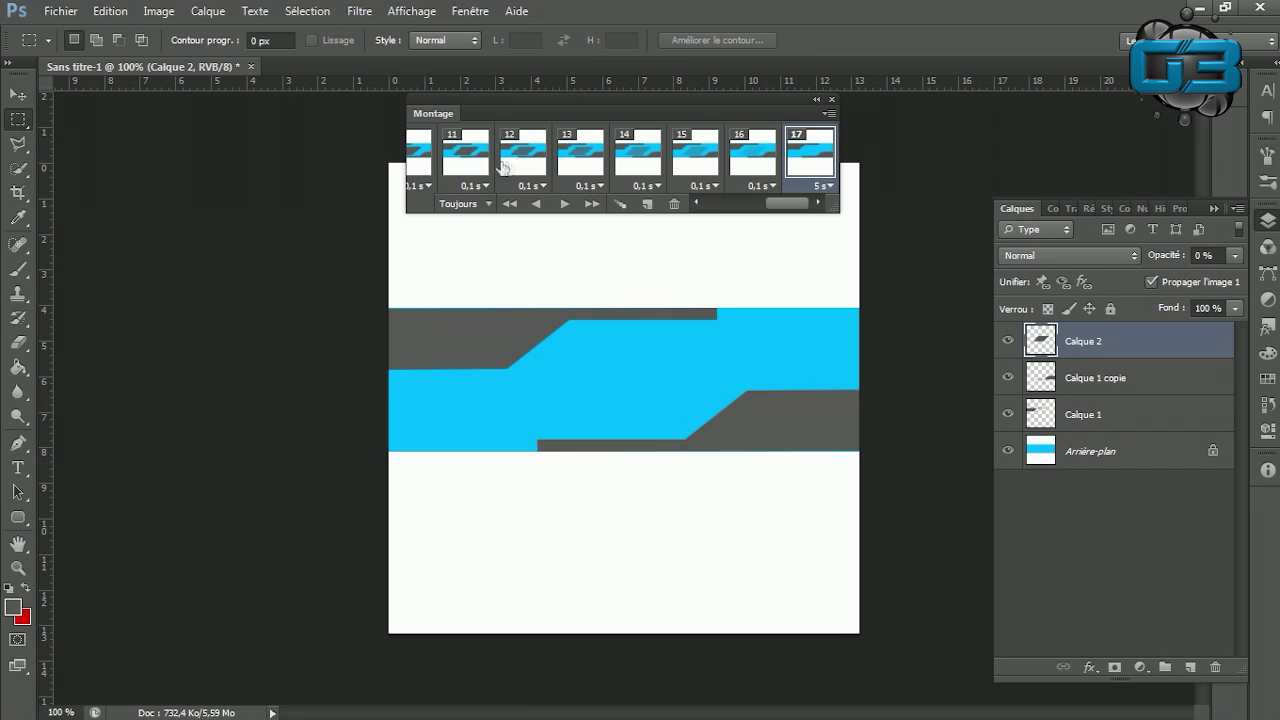
Play the animation and compare its last two frames, 16 and 17.
{"action": "left_click", "coordinate": [563, 205]}
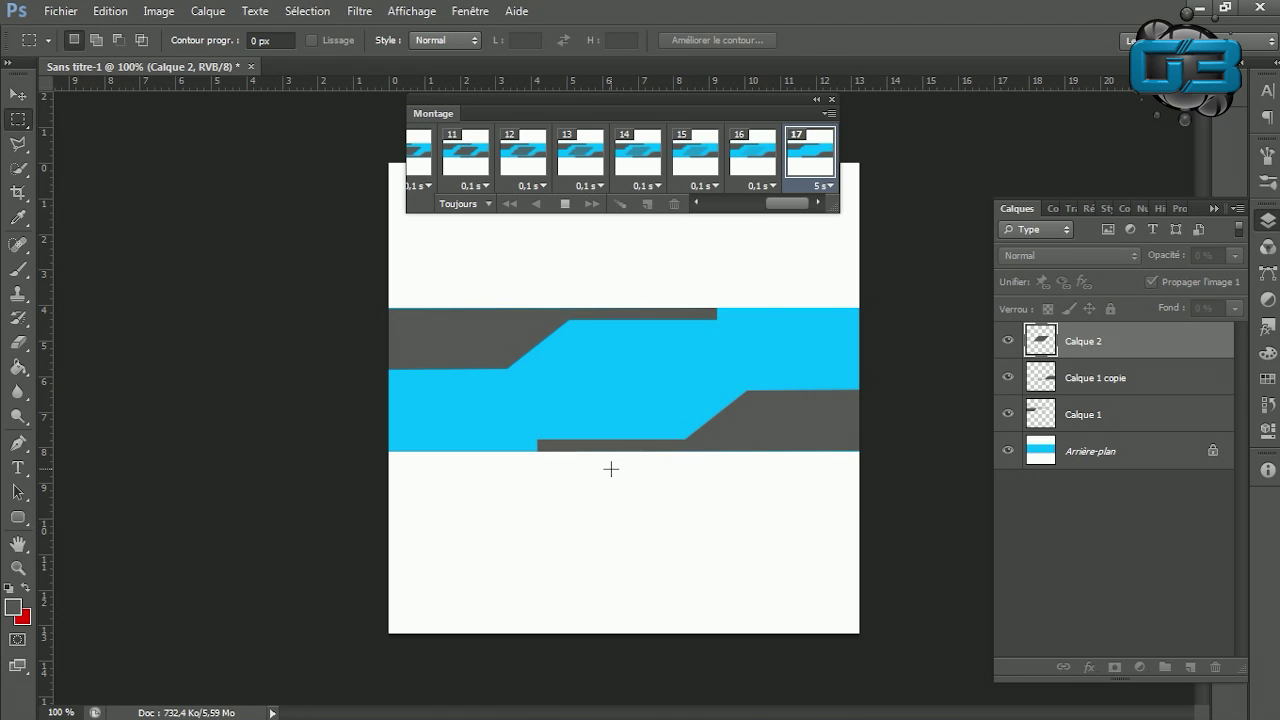
{"action": "left_click", "coordinate": [758, 178]}
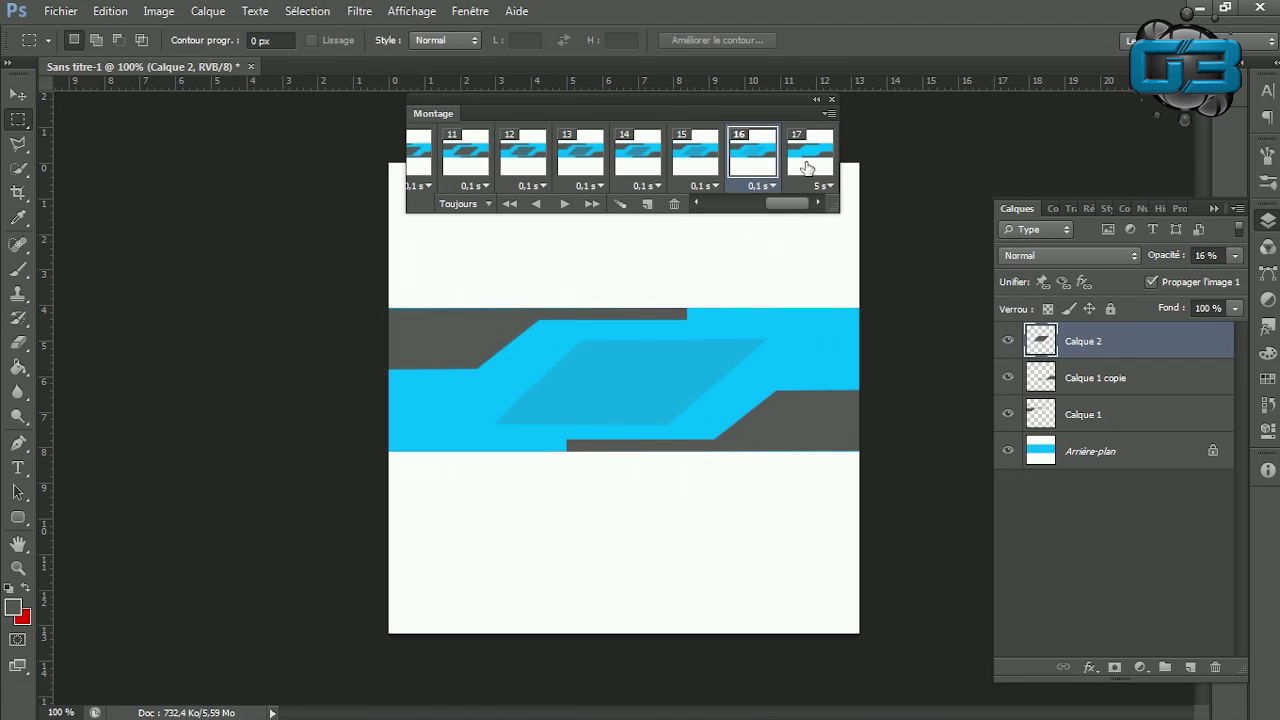
{"action": "left_click", "coordinate": [805, 166]}
{"action": "left_click", "coordinate": [733, 172]}
{"action": "left_click", "coordinate": [800, 172]}
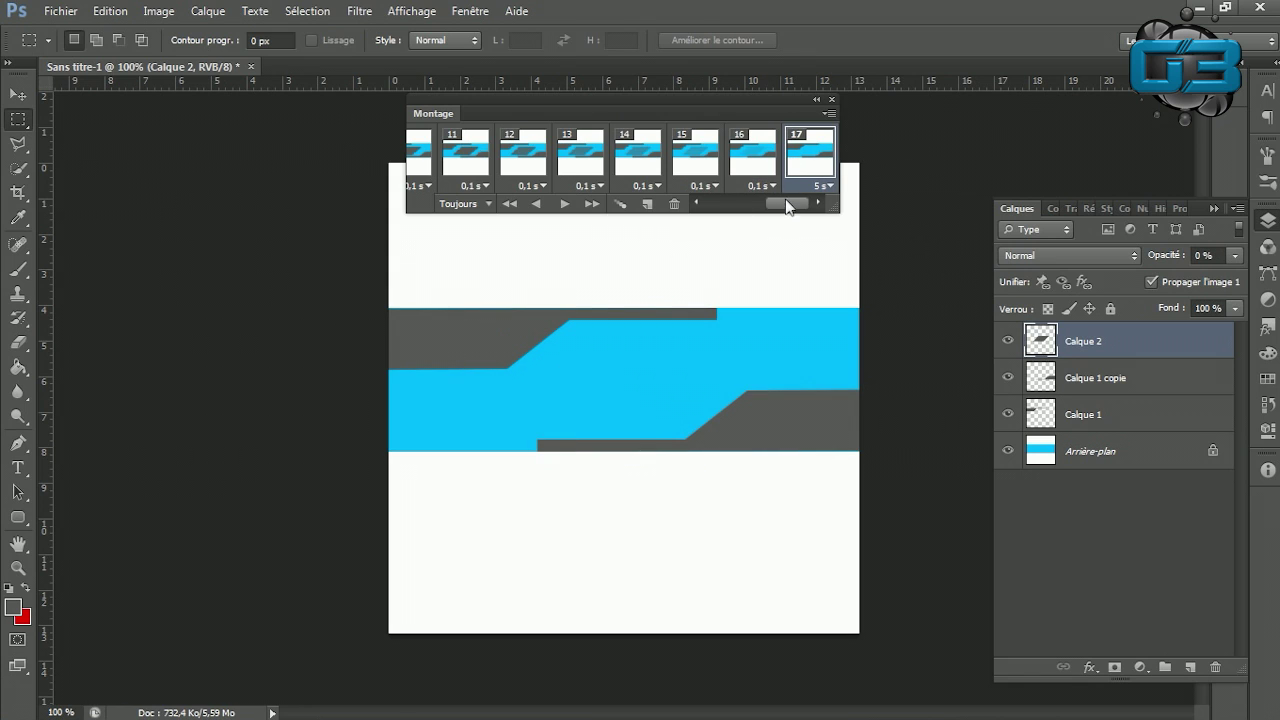
Replay the animation from frame 1 and stop it after the run.
{"action": "left_click_drag", "start_coordinate": [787, 205], "coordinate": [643, 229]}
{"action": "left_click", "coordinate": [460, 172]}
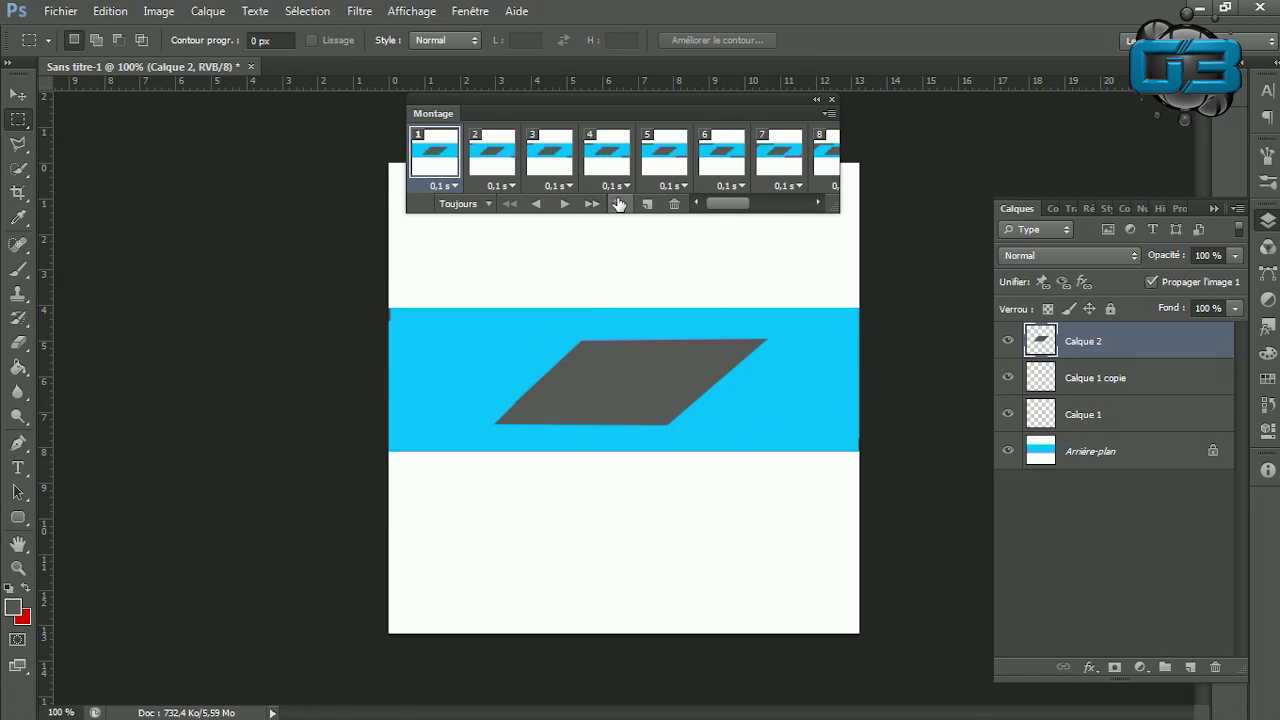
{"action": "left_click", "coordinate": [564, 205]}
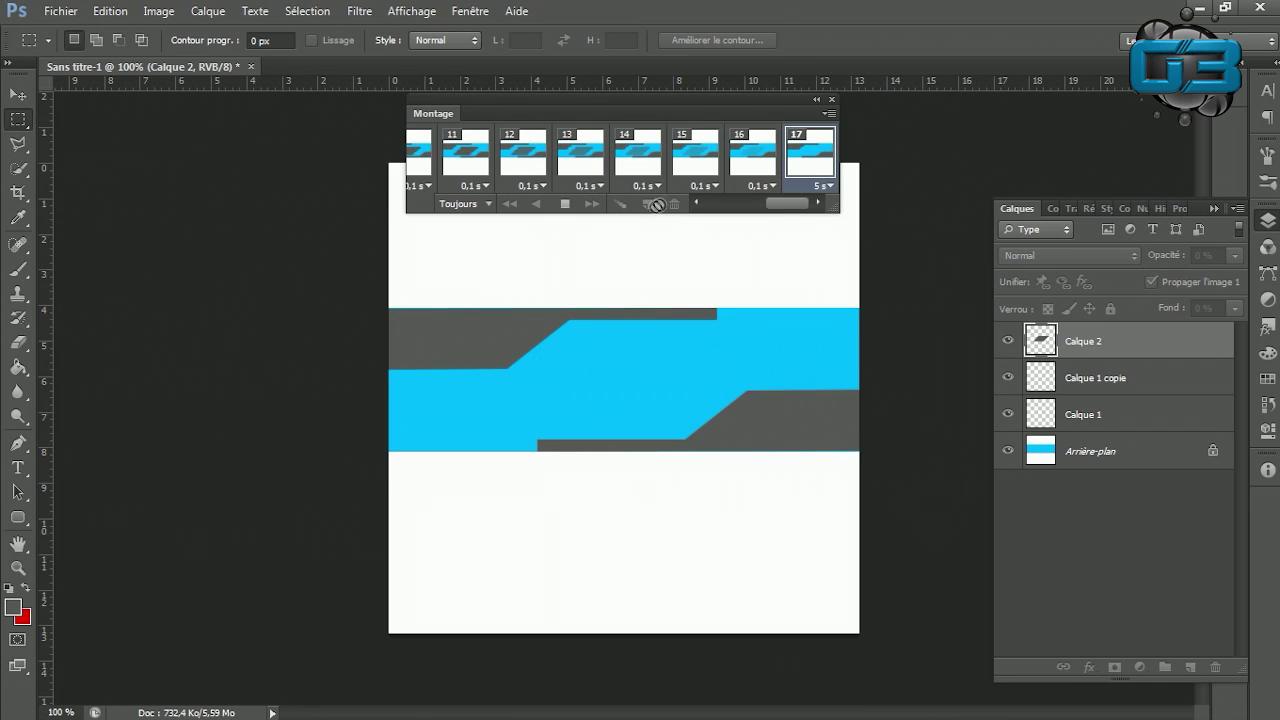
{"action": "left_click", "coordinate": [571, 208]}
Hide Calque 2 in frames 2, 4 and 6 and preview the animation from the first frame.
{"action": "left_click_drag", "start_coordinate": [781, 205], "coordinate": [720, 203]}
{"action": "left_click", "coordinate": [482, 155]}
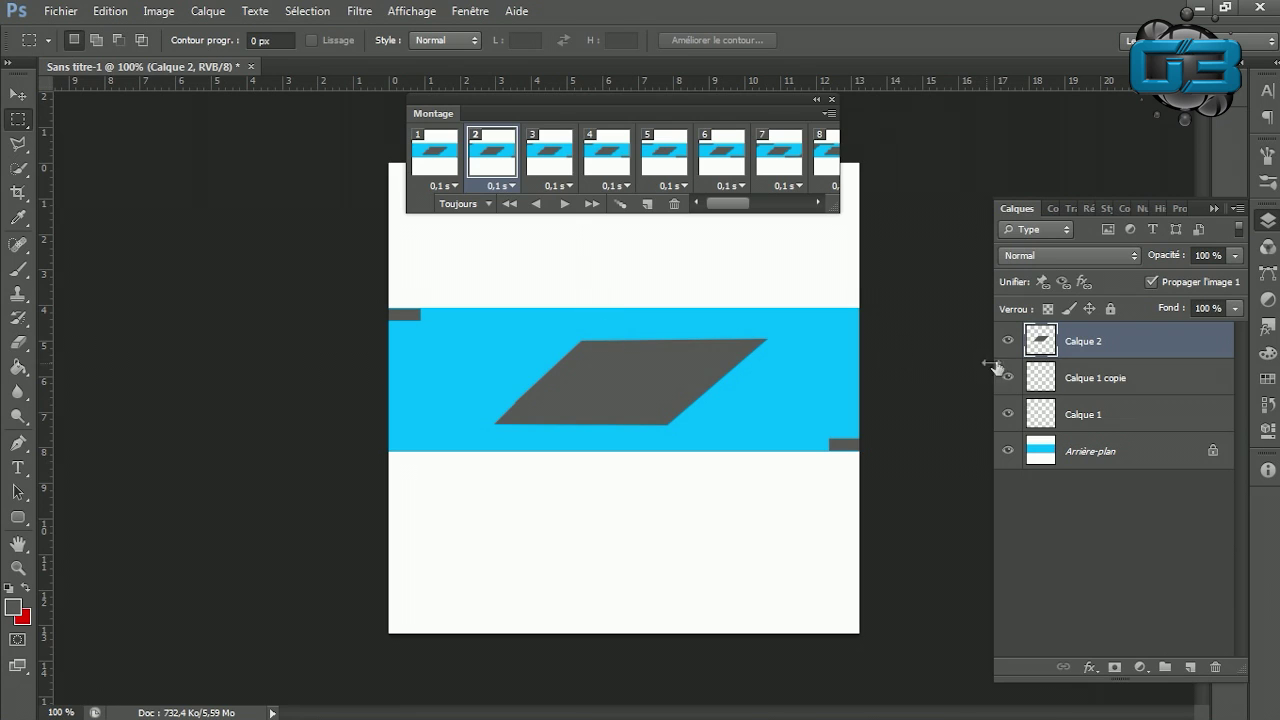
{"action": "left_click", "coordinate": [1009, 341]}
{"action": "left_click", "coordinate": [631, 175]}
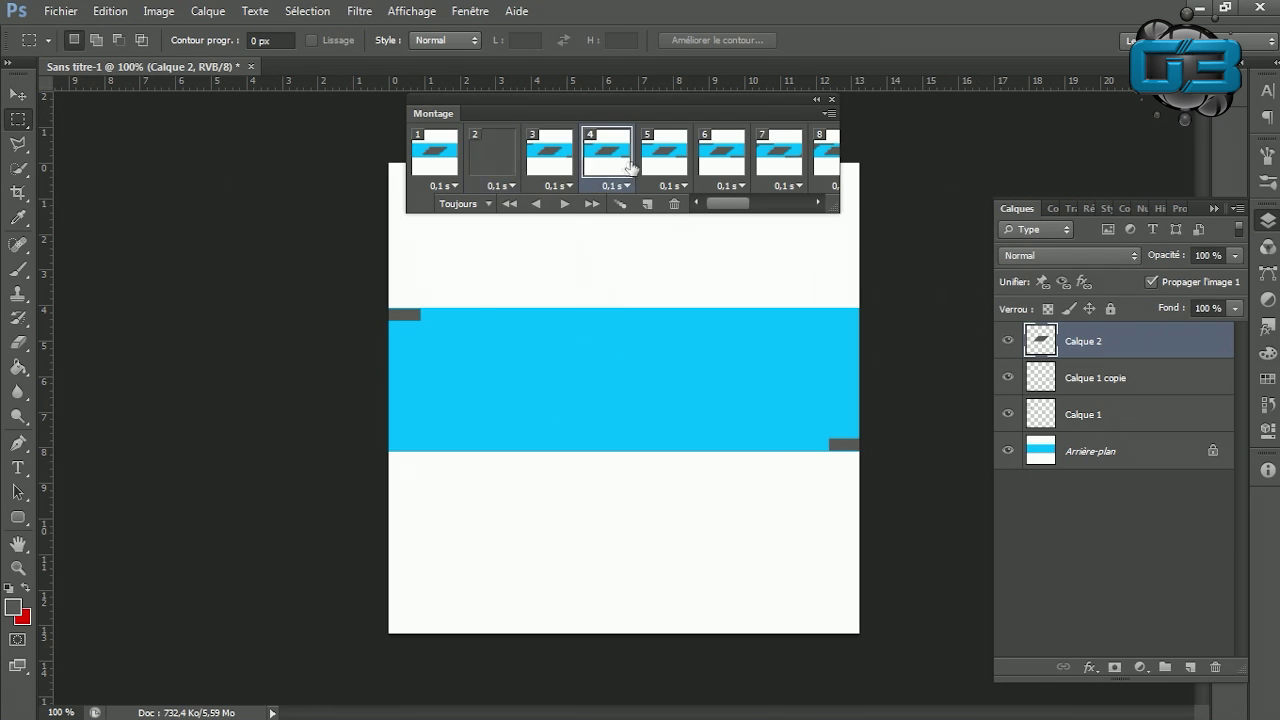
{"action": "left_click", "coordinate": [1008, 341]}
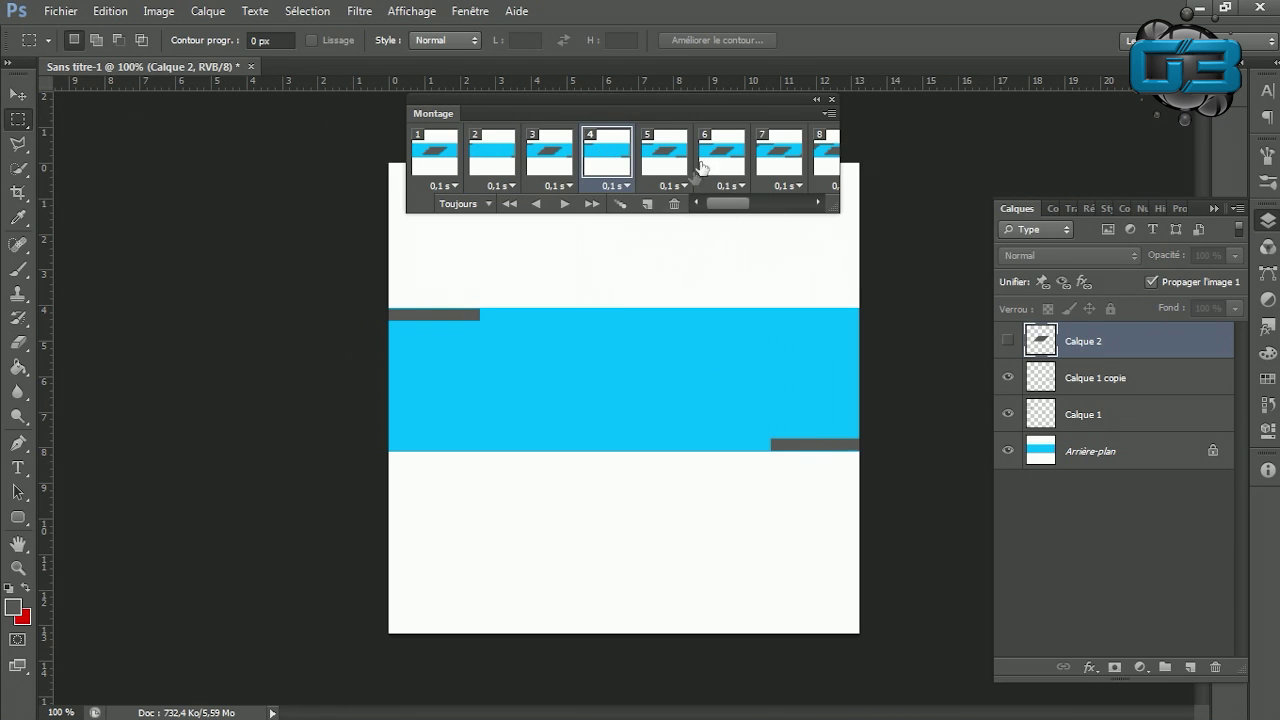
{"action": "left_click", "coordinate": [700, 172]}
{"action": "left_click", "coordinate": [1008, 341]}
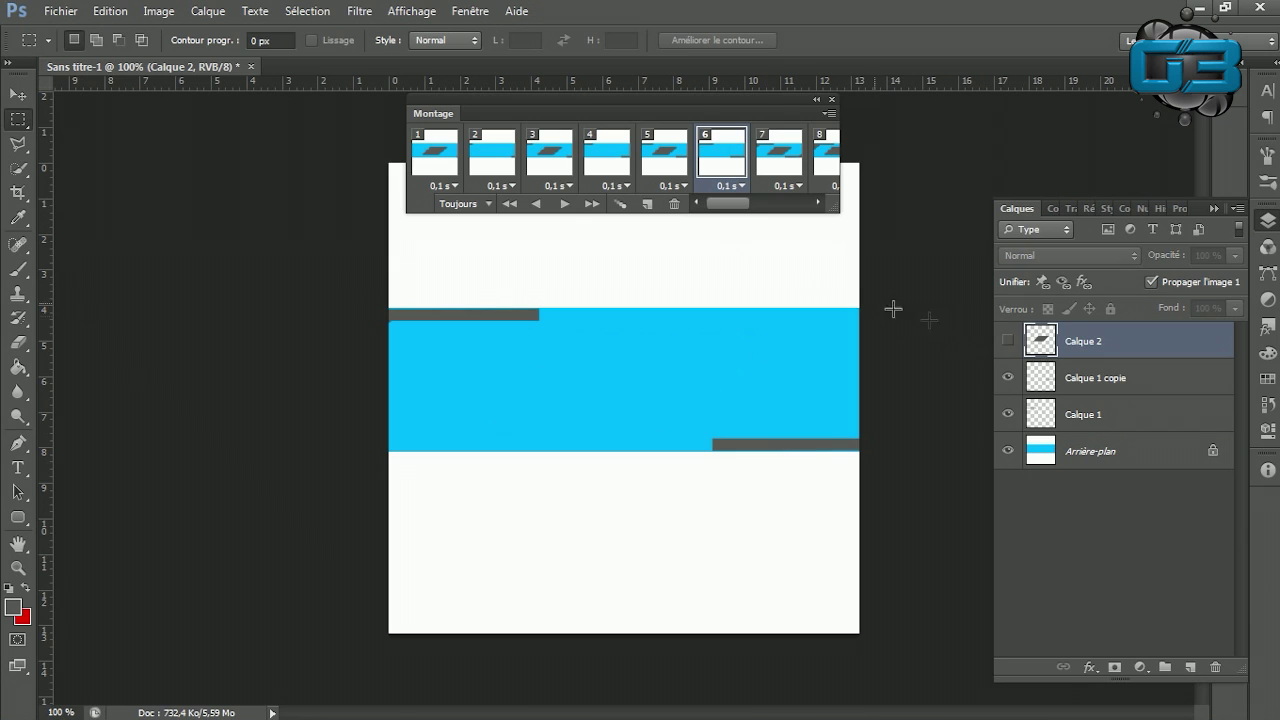
{"action": "left_click", "coordinate": [509, 206]}
{"action": "left_click", "coordinate": [564, 207]}
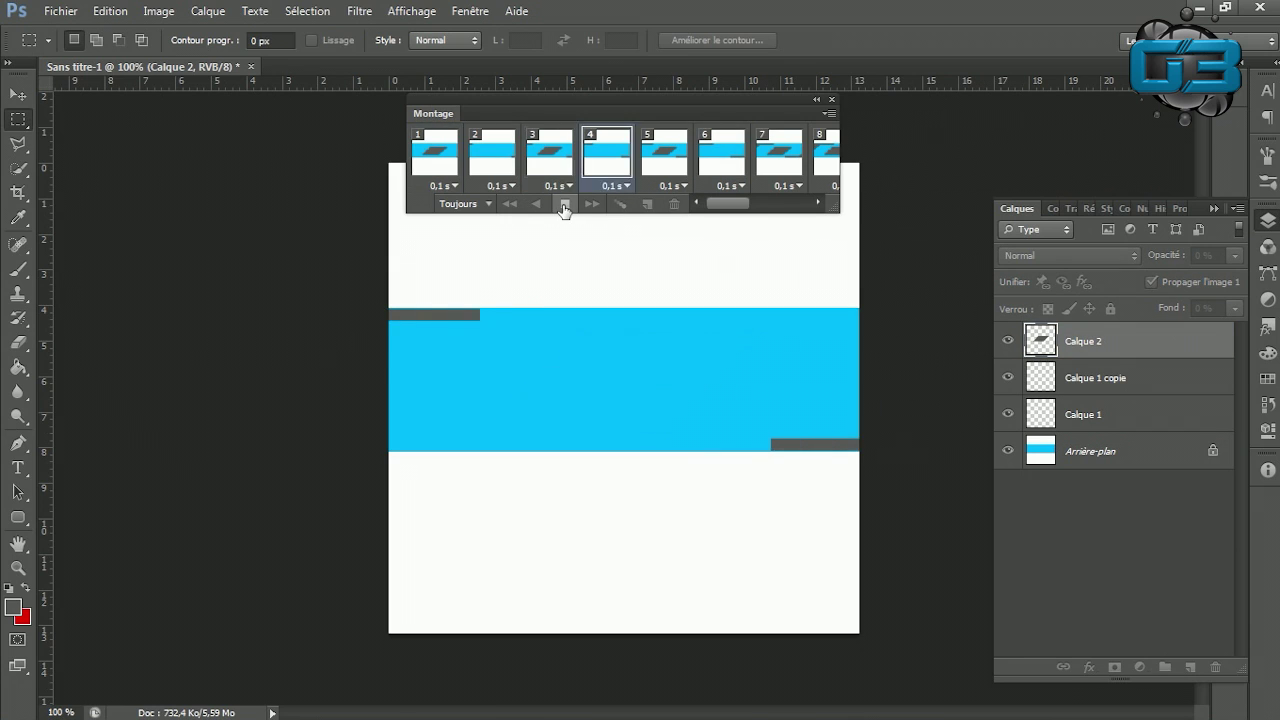
Set up a Save for Web export in GIF format and play the animation in the export preview.
{"action": "left_click", "coordinate": [564, 205]}
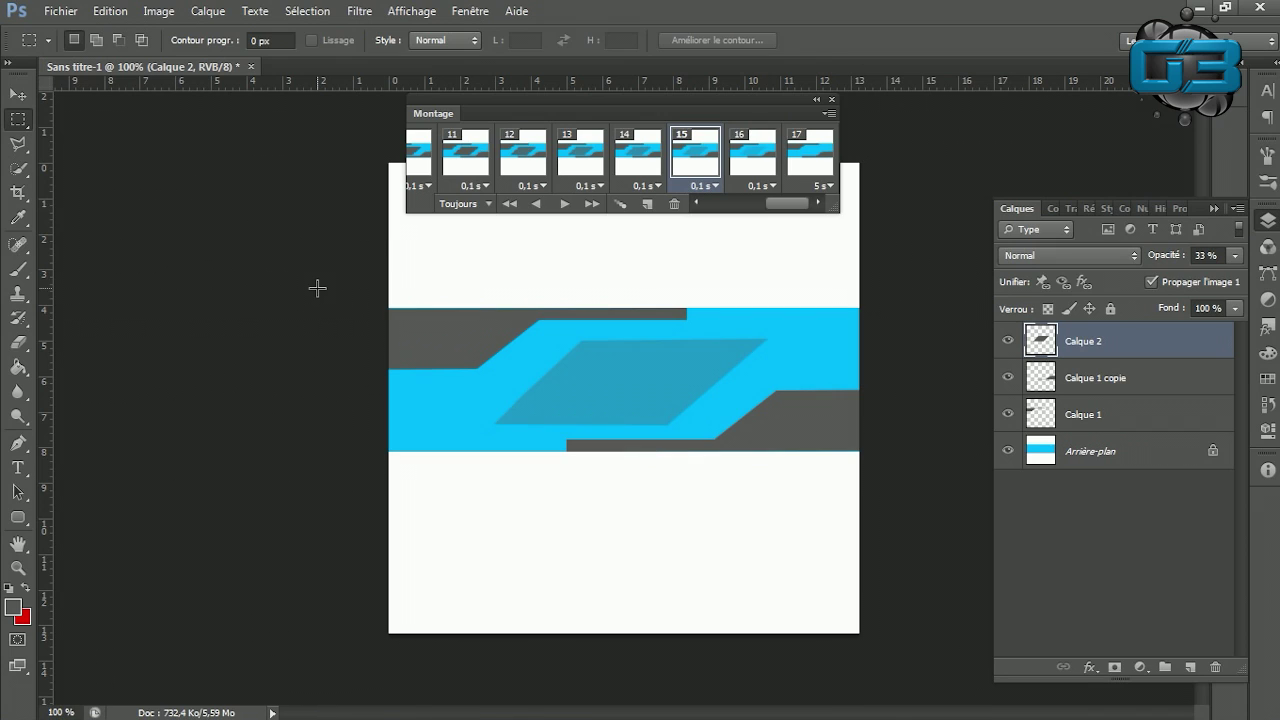
{"action": "left_click", "coordinate": [72, 14]}
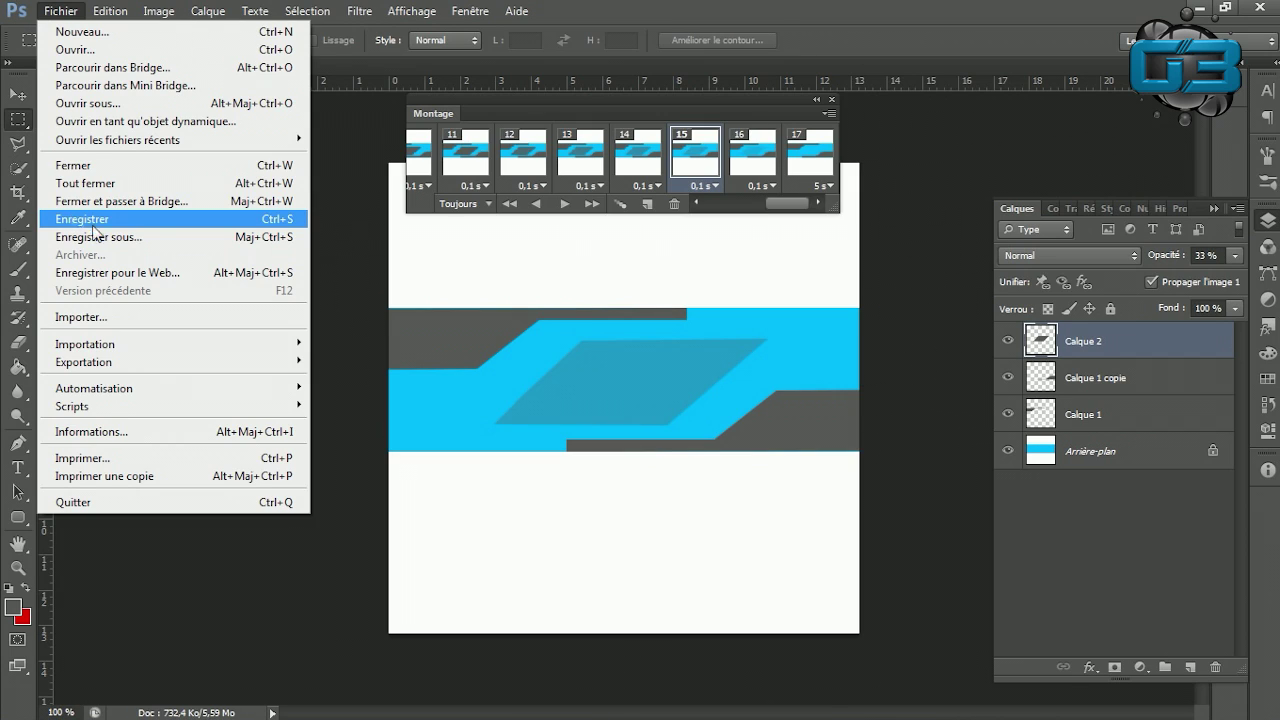
{"action": "left_click", "coordinate": [110, 276]}
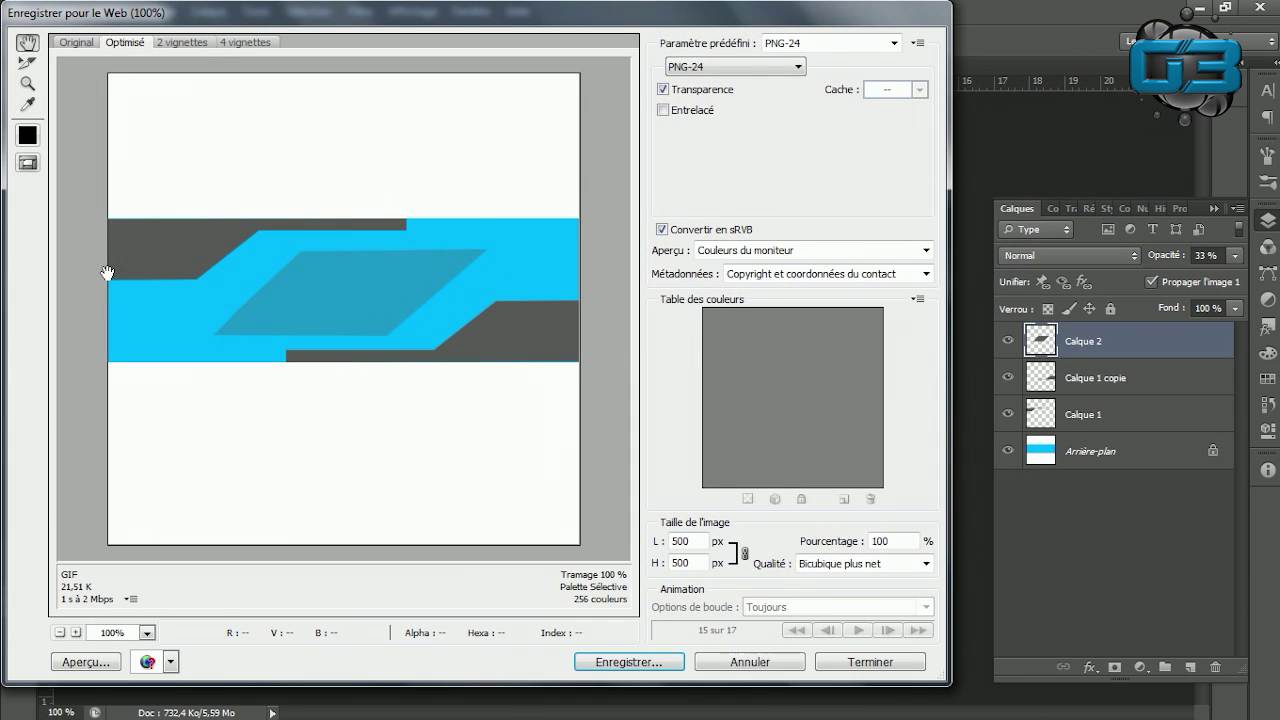
{"action": "left_click_drag", "start_coordinate": [588, 21], "coordinate": [728, 22]}
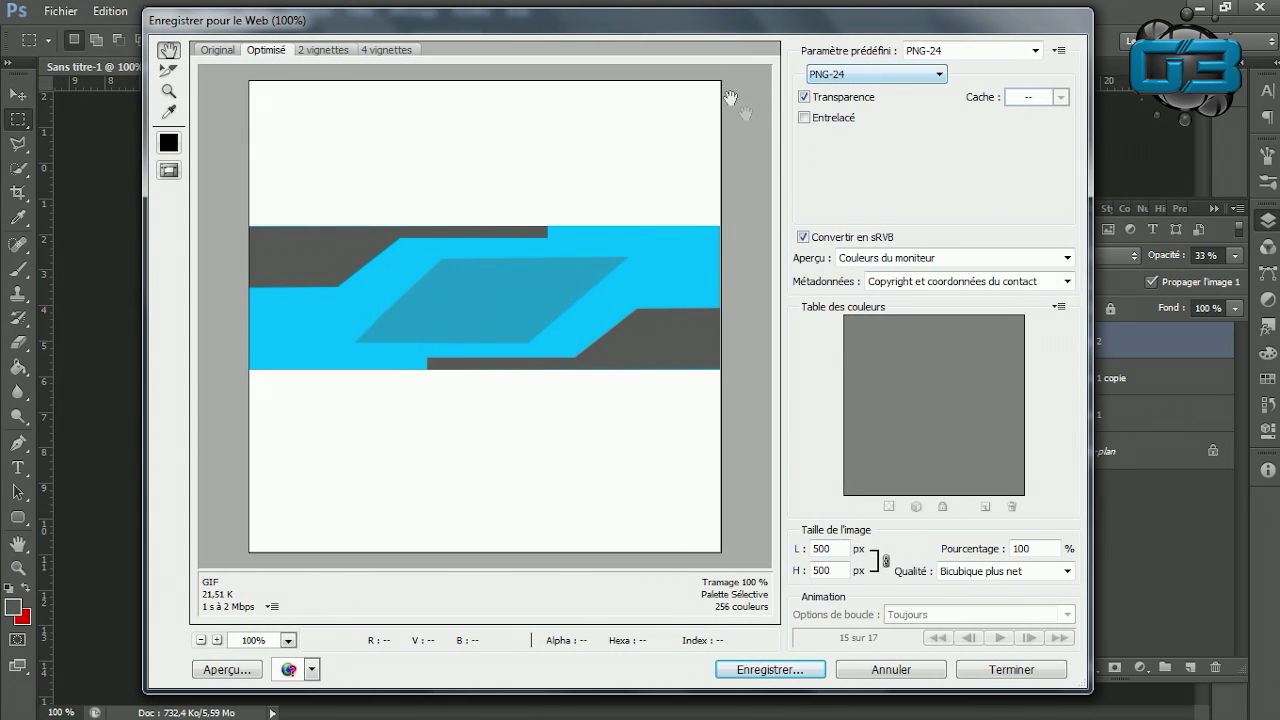
{"action": "left_click", "coordinate": [868, 76]}
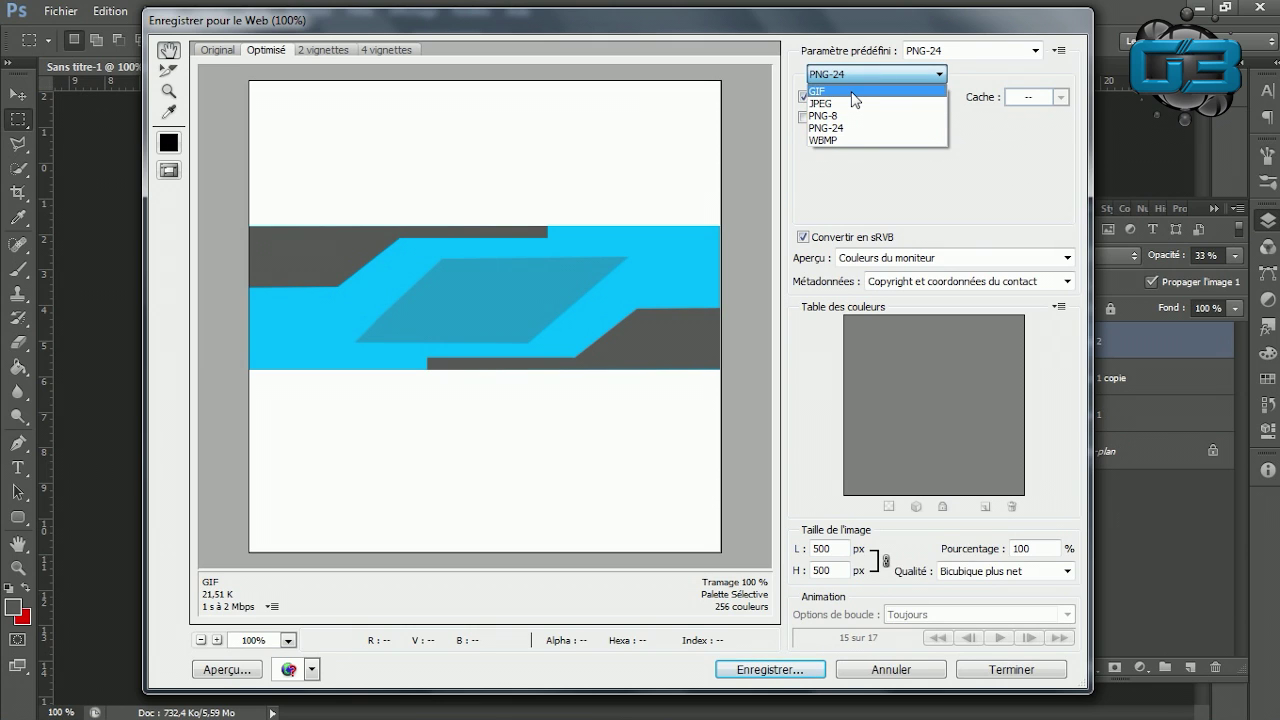
{"action": "left_click", "coordinate": [853, 91]}
{"action": "left_click", "coordinate": [1000, 638]}
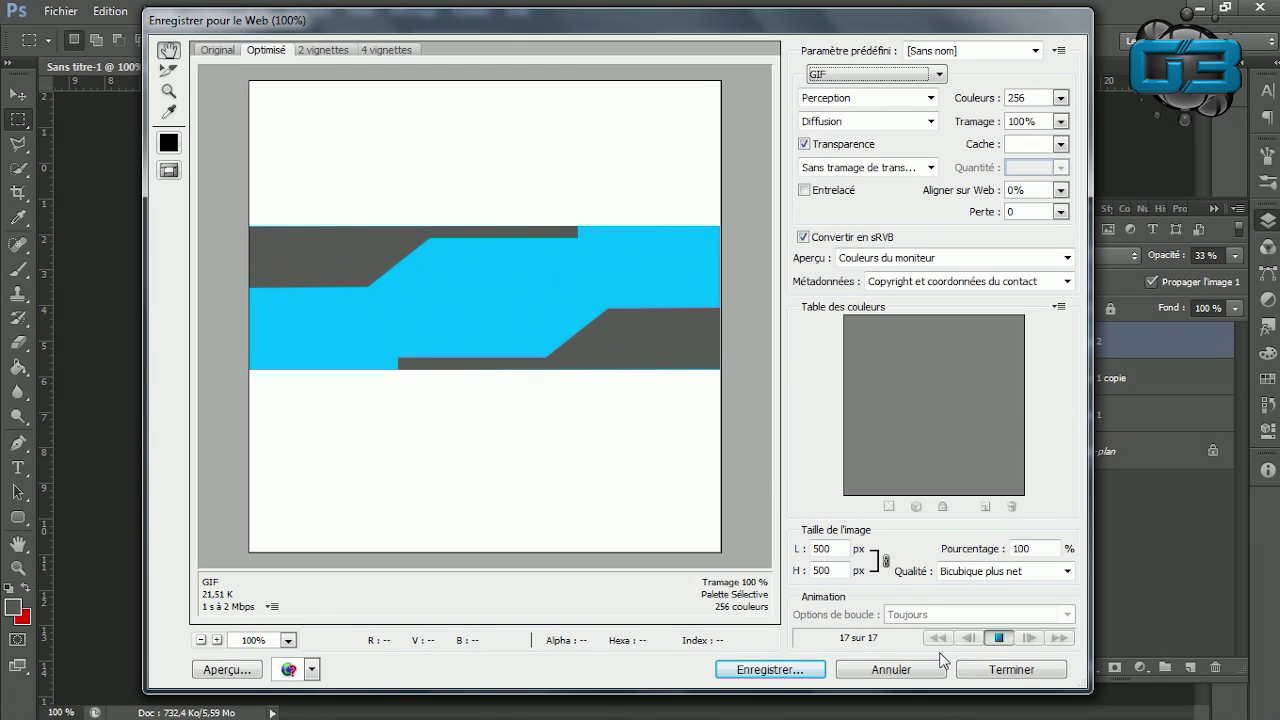
{"action": "left_click", "coordinate": [996, 637]}
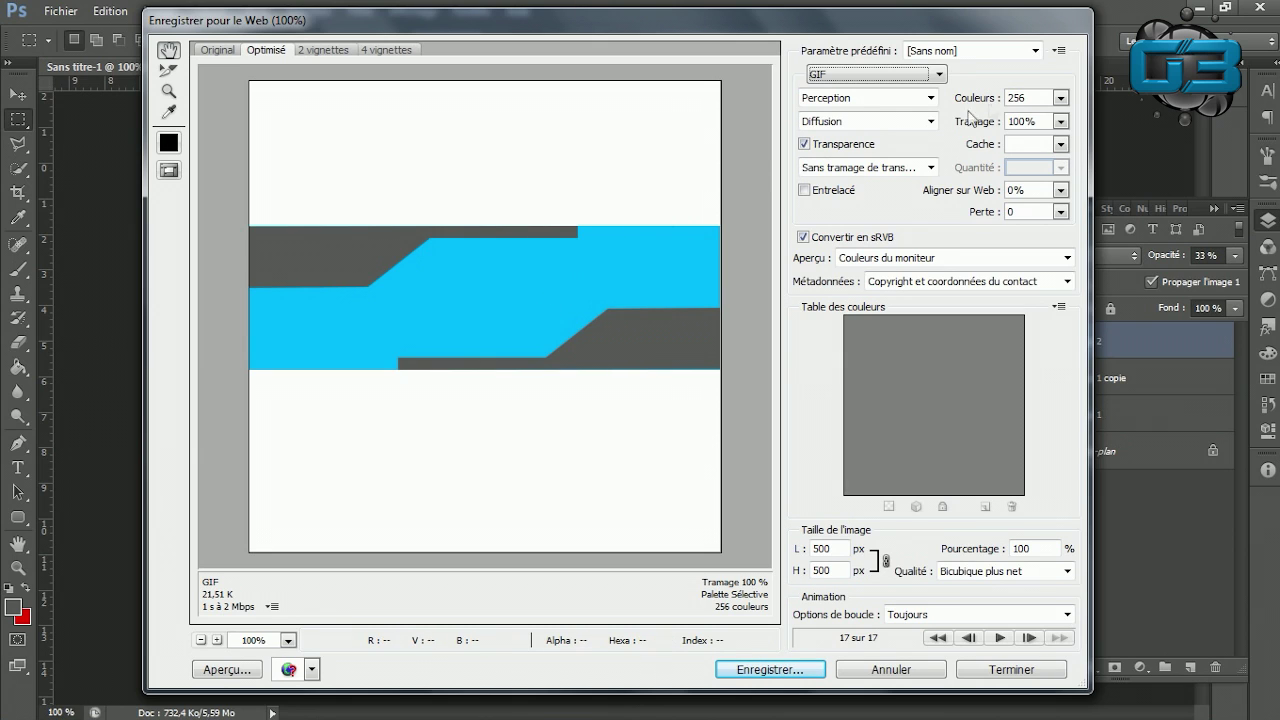
Try limiting the GIF export to 2 colours, and set the colour count back to 256.
{"action": "left_click", "coordinate": [1060, 97]}
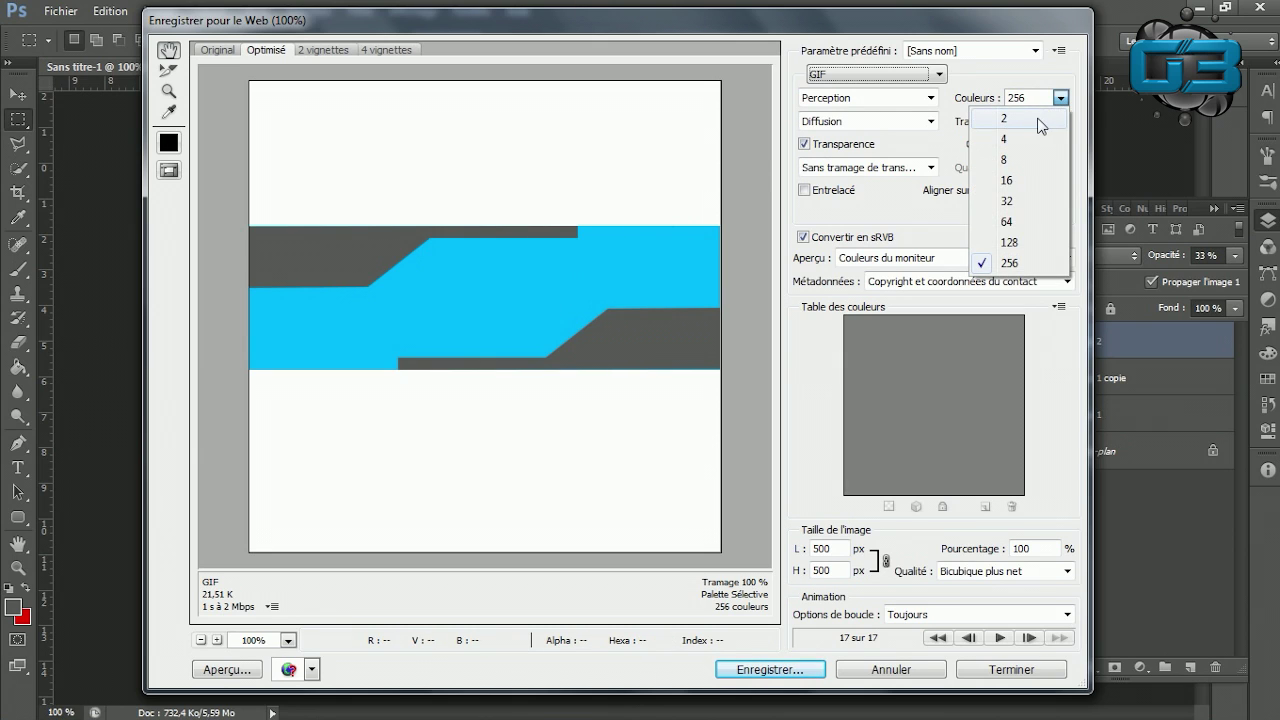
{"action": "left_click", "coordinate": [1041, 125]}
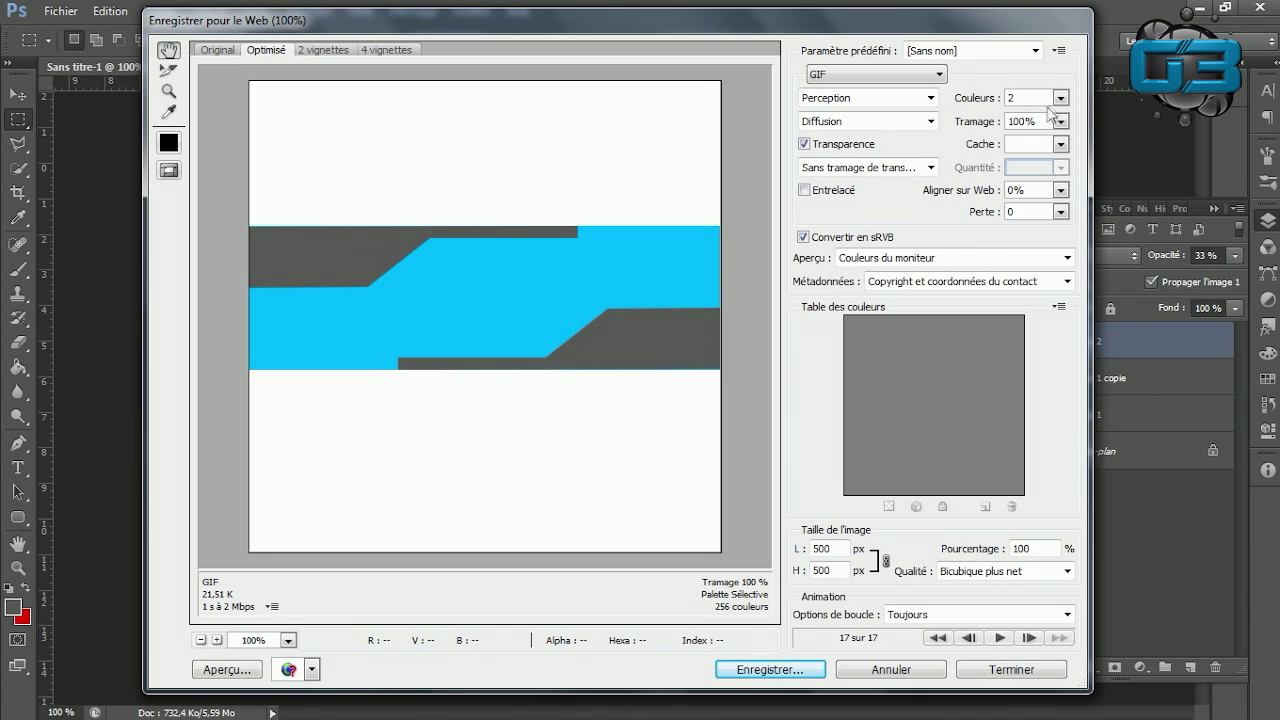
{"action": "left_click", "coordinate": [1060, 97]}
{"action": "left_click", "coordinate": [1018, 265]}
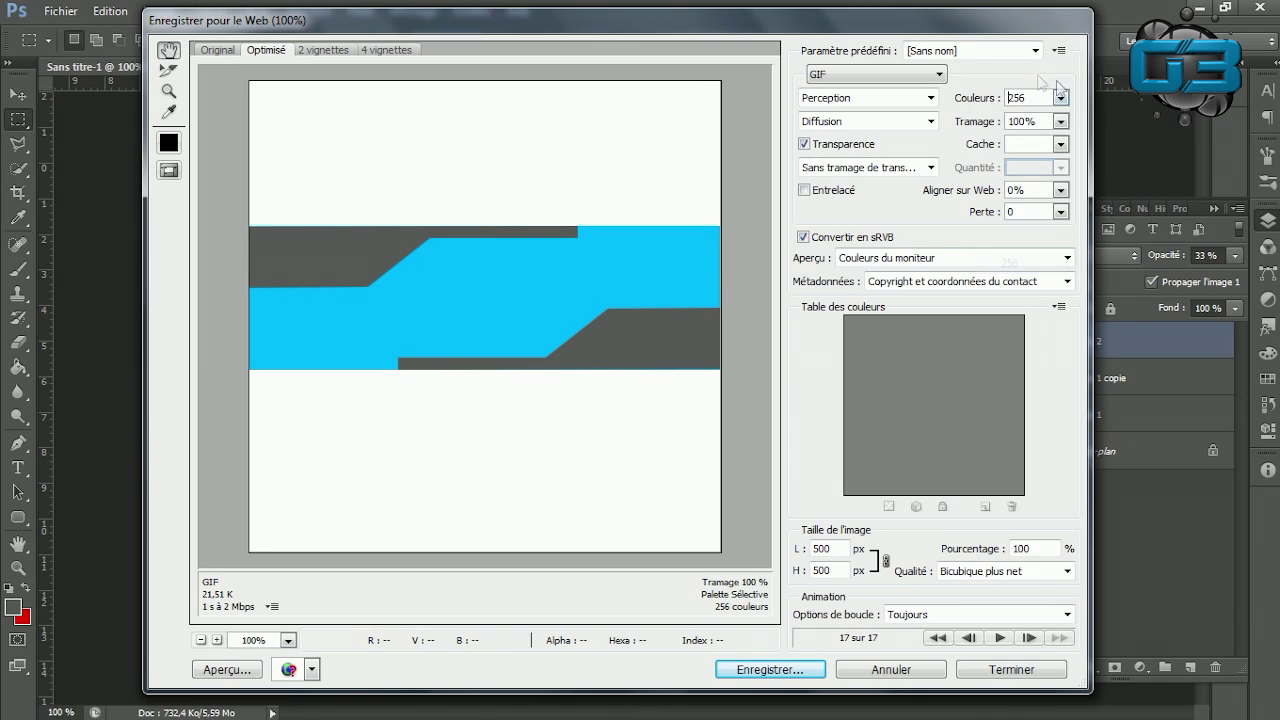